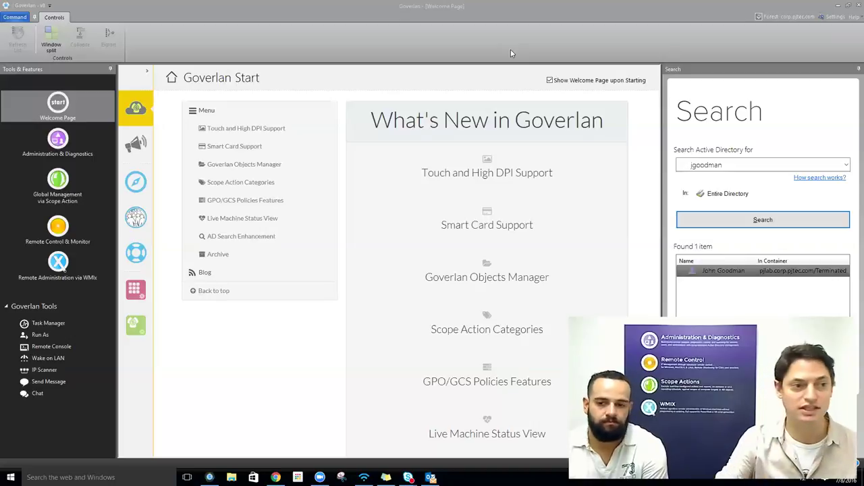
Step: From Global Management's scope actions, open Properties of 'Expired, unused, inactive, disabled AD accounts'
{"action": "left_click", "coordinate": [59, 194]}
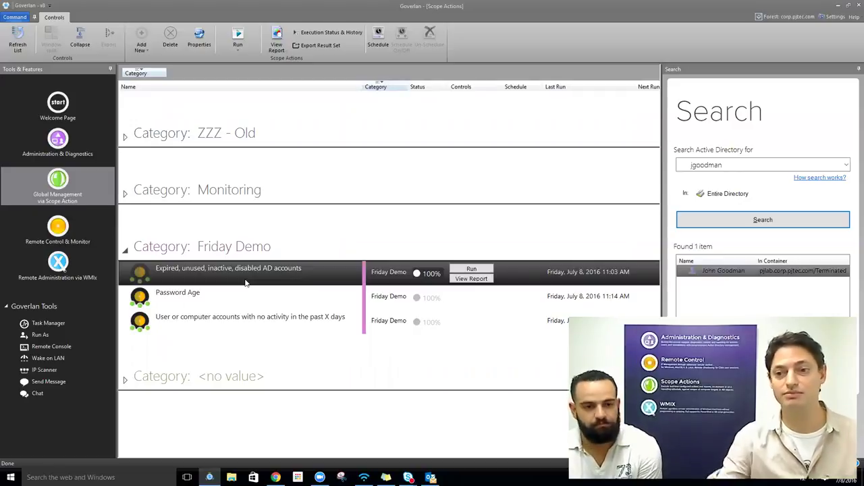
{"action": "right_click", "coordinate": [253, 283]}
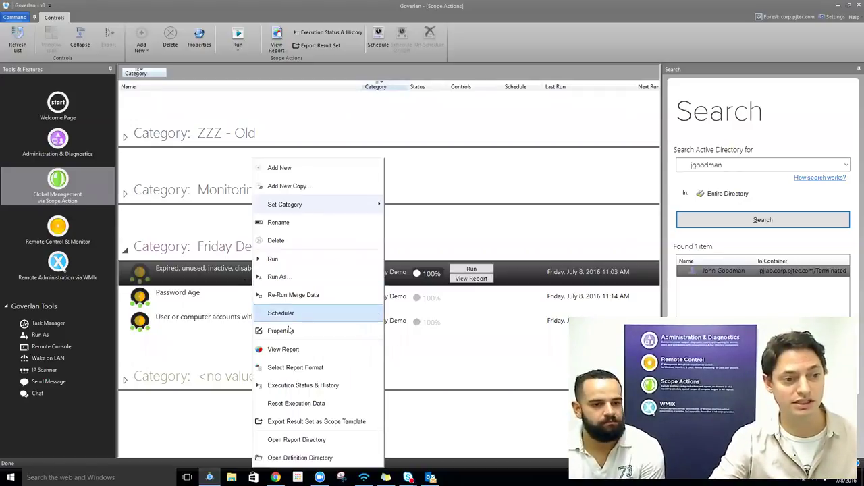
{"action": "left_click", "coordinate": [289, 330]}
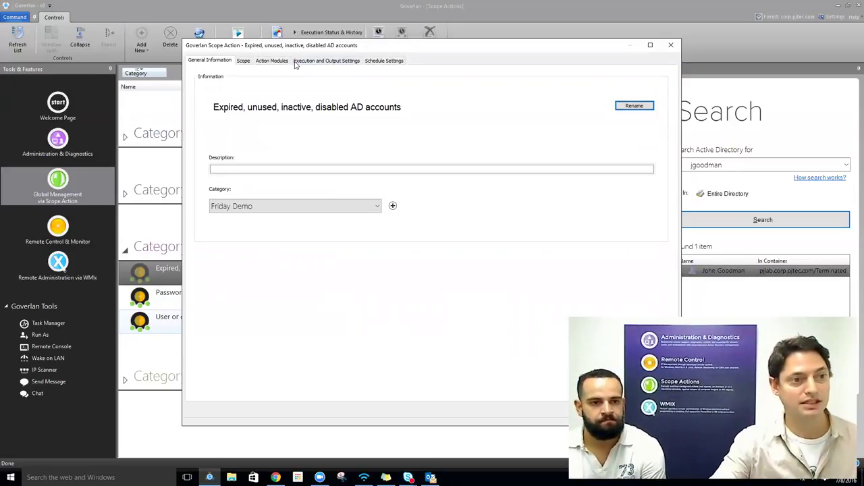
Step: On the Action Modules tab, open the Expired Accounts module's properties
{"action": "left_click", "coordinate": [273, 60]}
{"action": "right_click", "coordinate": [260, 89]}
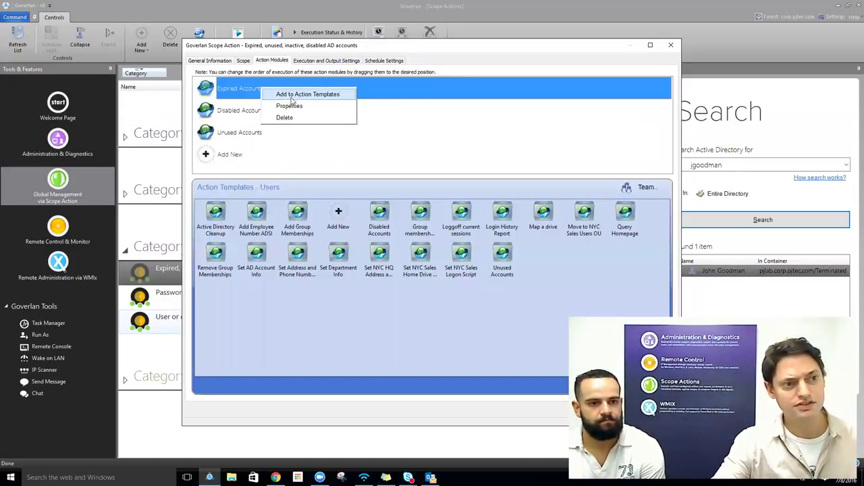
{"action": "left_click", "coordinate": [292, 106]}
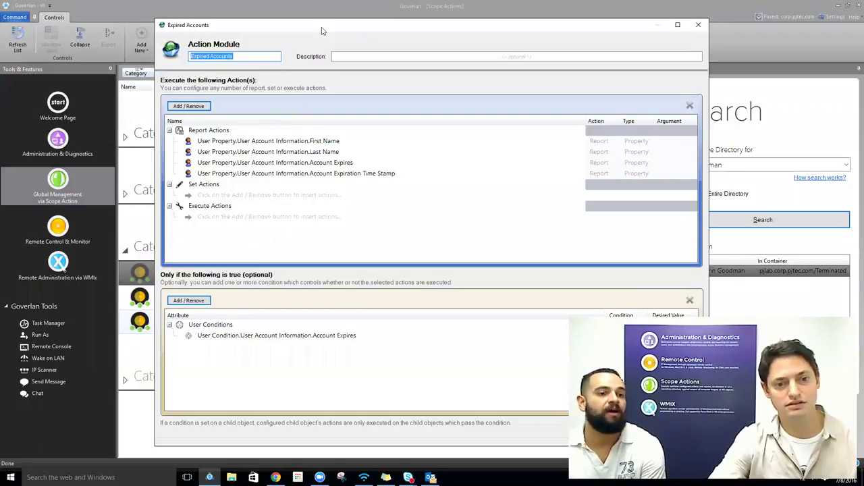
Step: Review the First Name, Last Name, Account Expires and Expiration Time Stamp report actions and Account Expires condition
{"action": "left_click_drag", "start_coordinate": [322, 30], "coordinate": [209, 15]}
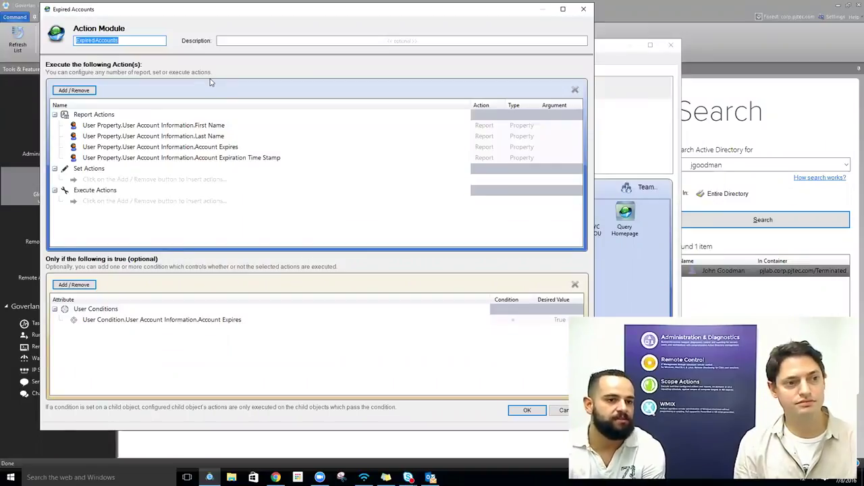
{"action": "left_click", "coordinate": [248, 118]}
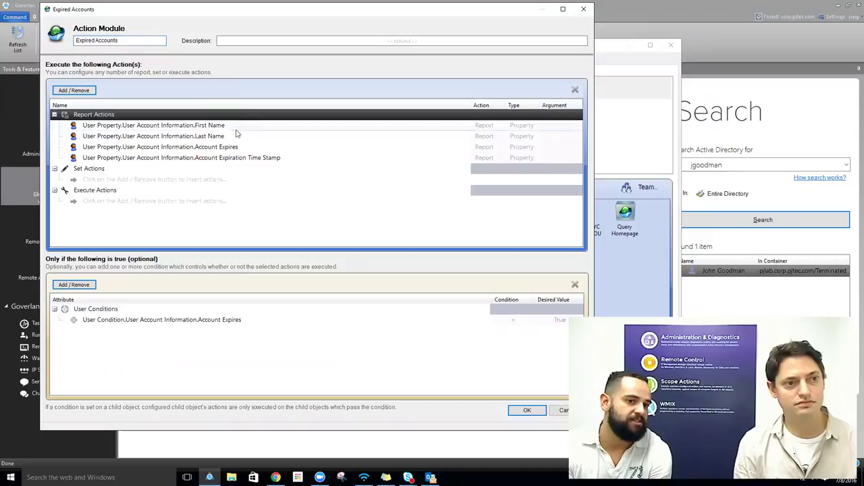
{"action": "left_click", "coordinate": [233, 134]}
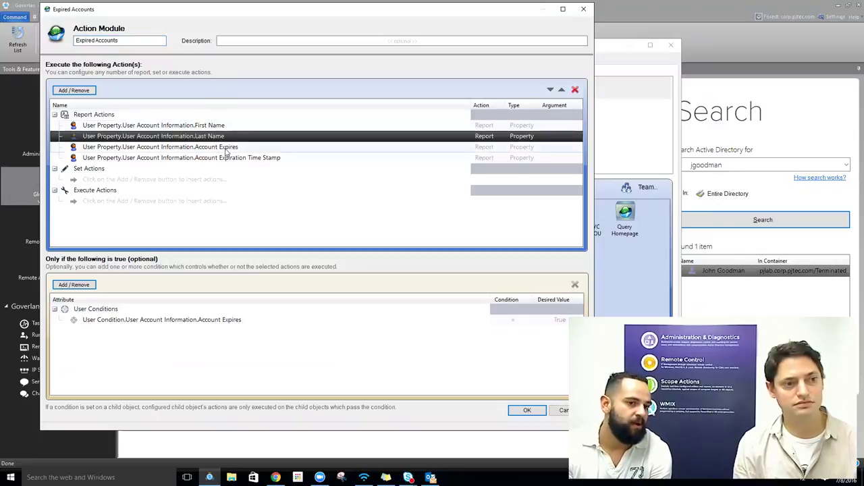
{"action": "left_click", "coordinate": [226, 148]}
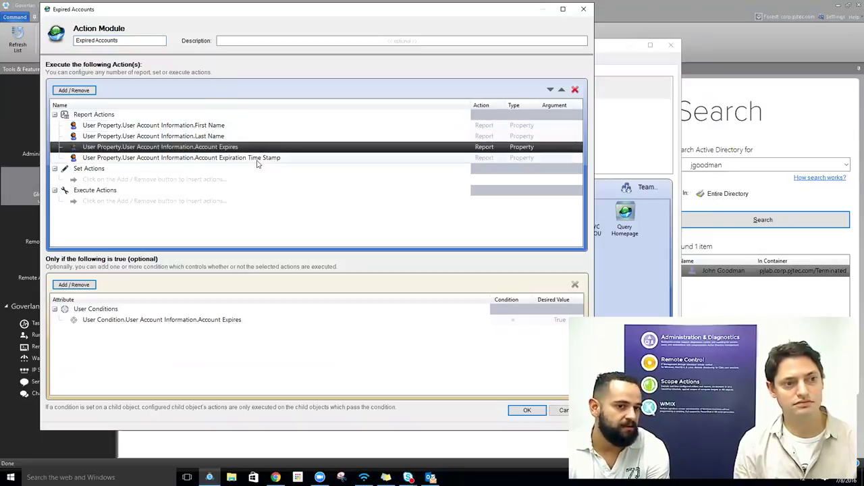
{"action": "left_click", "coordinate": [256, 161]}
{"action": "left_click", "coordinate": [216, 147]}
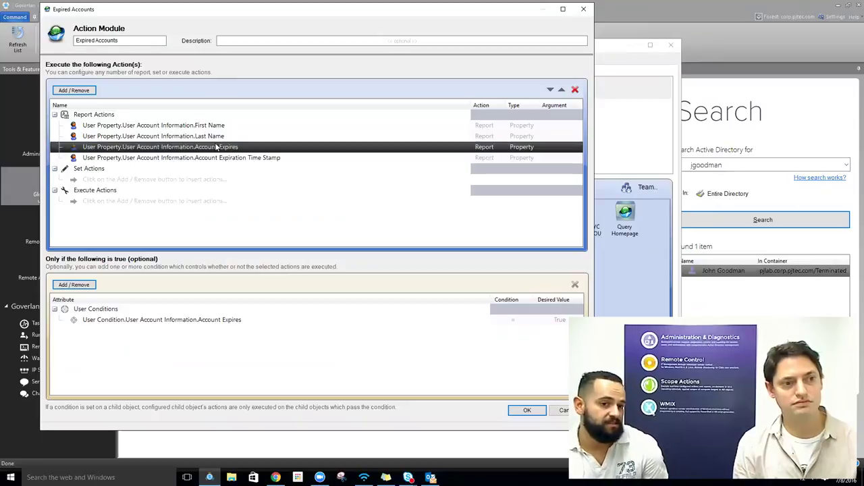
{"action": "left_click", "coordinate": [210, 158]}
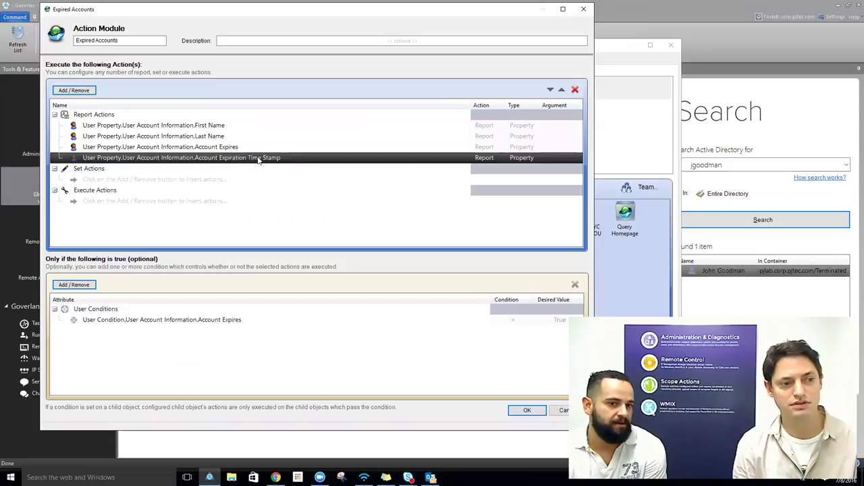
{"action": "left_click", "coordinate": [135, 321]}
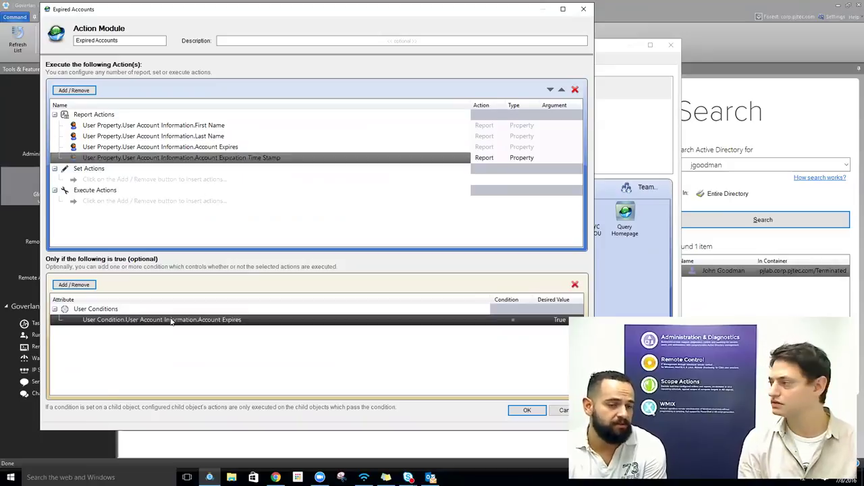
{"action": "left_click", "coordinate": [216, 129]}
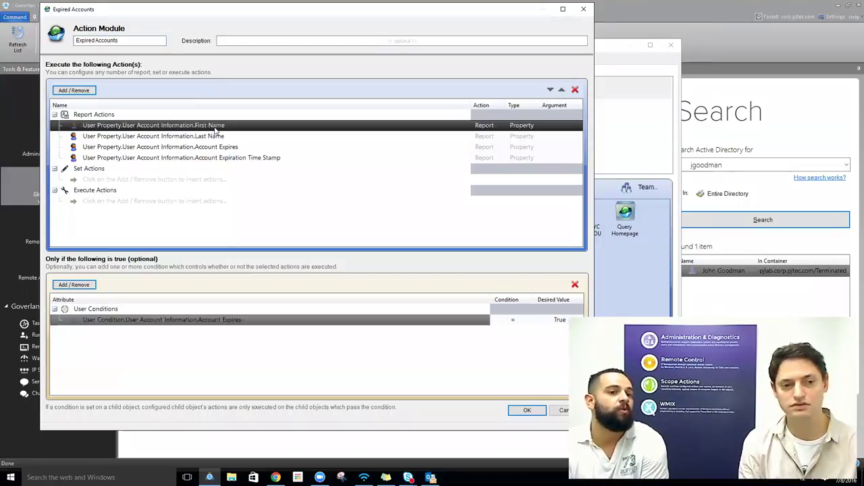
{"action": "left_click", "coordinate": [182, 321]}
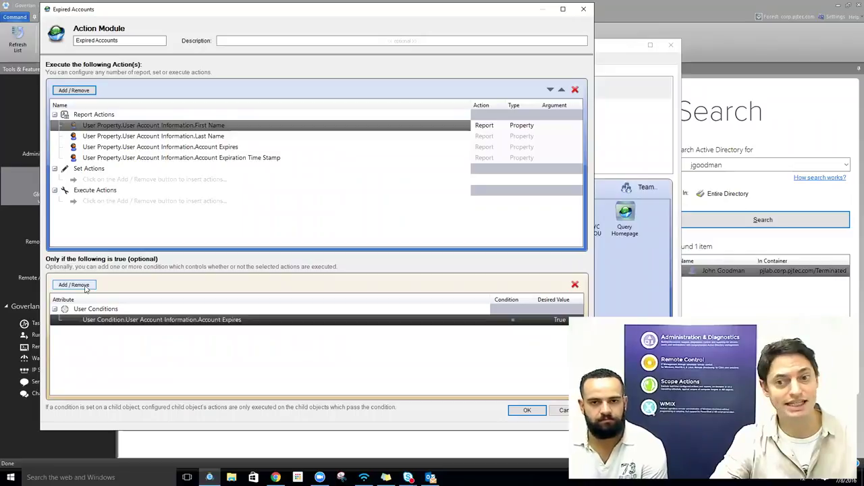
Step: Browse the condition and action Add / Remove menus without changes, then close the module
{"action": "left_click", "coordinate": [86, 286]}
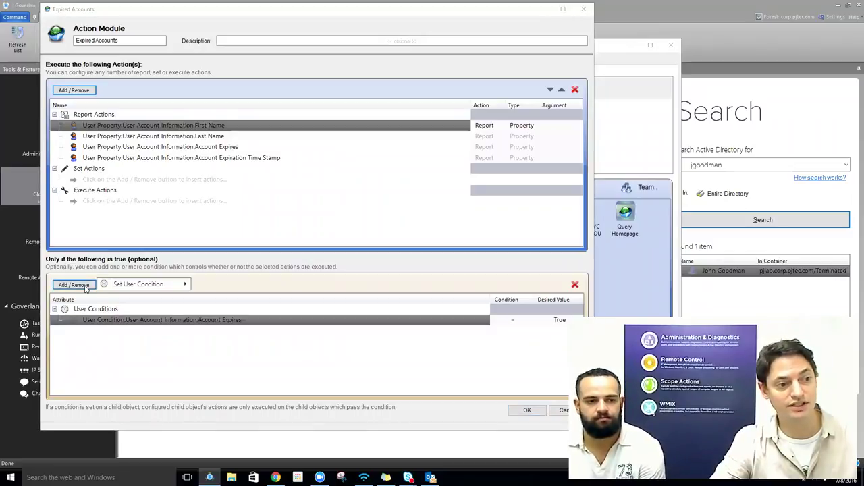
{"action": "mouse_move", "coordinate": [125, 284]}
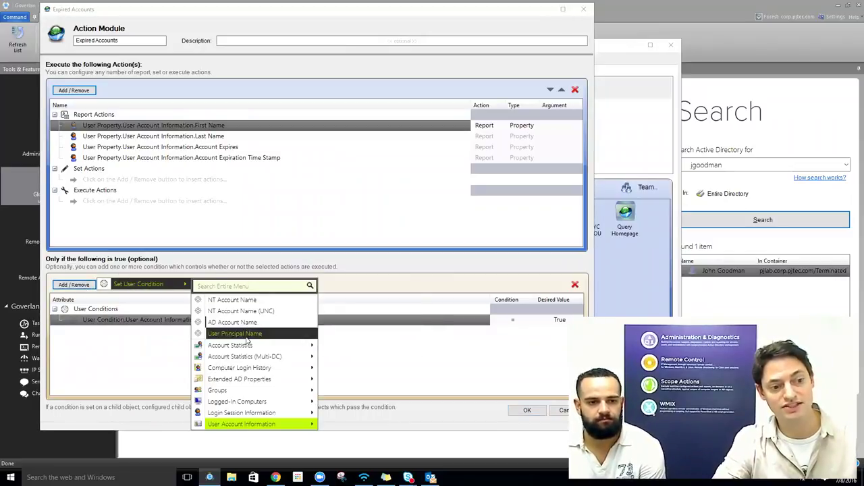
{"action": "mouse_move", "coordinate": [262, 423]}
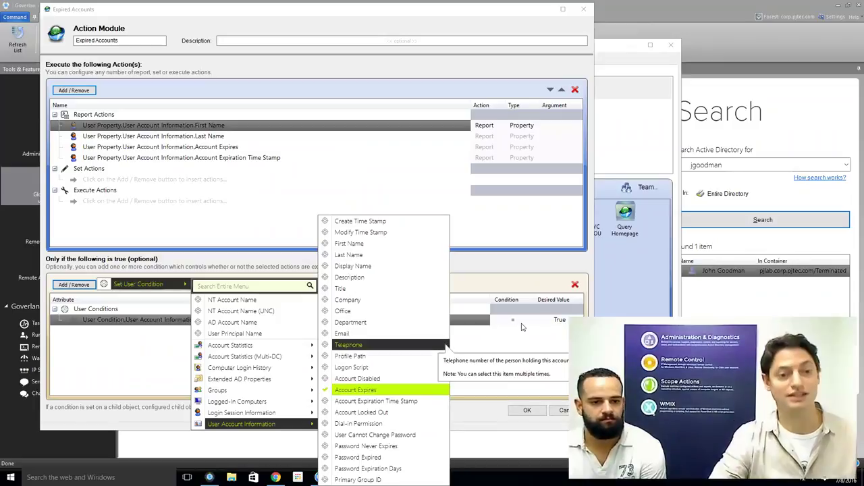
{"action": "left_click", "coordinate": [495, 278]}
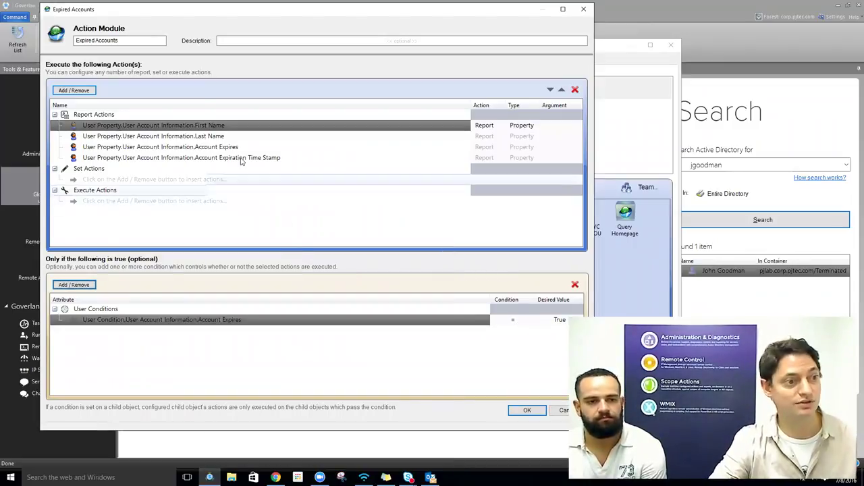
{"action": "left_click", "coordinate": [79, 90]}
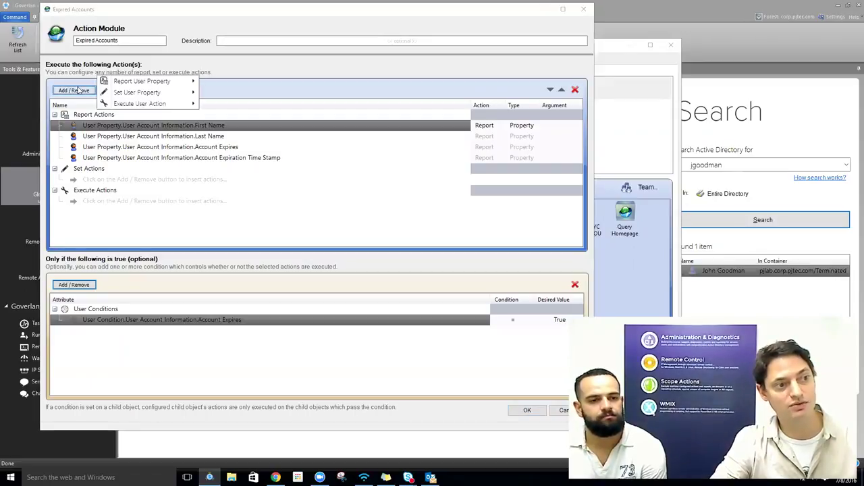
{"action": "mouse_move", "coordinate": [130, 81]}
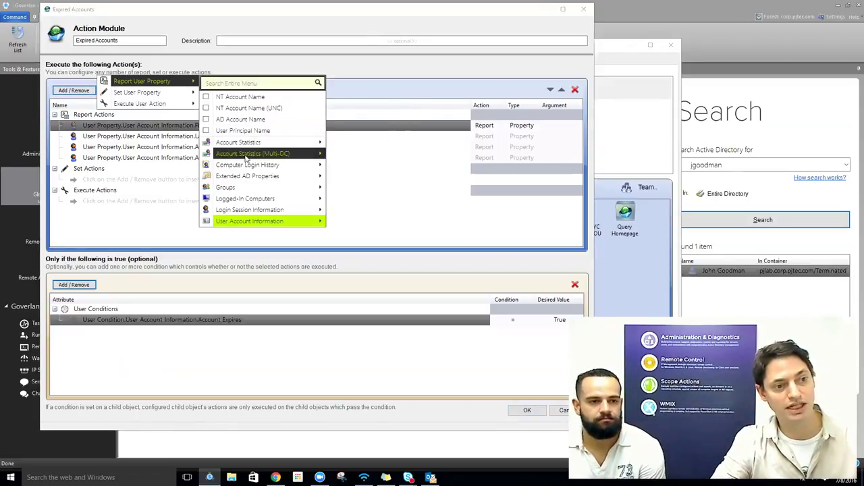
{"action": "mouse_move", "coordinate": [264, 225]}
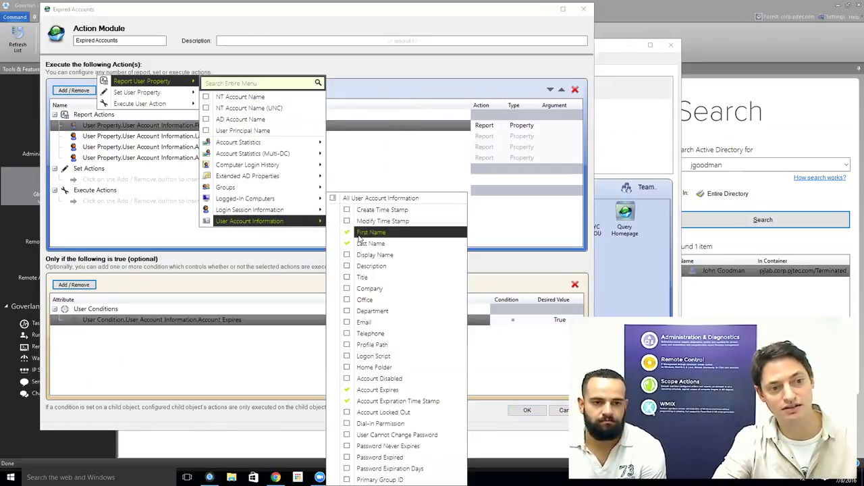
{"action": "left_click", "coordinate": [177, 272]}
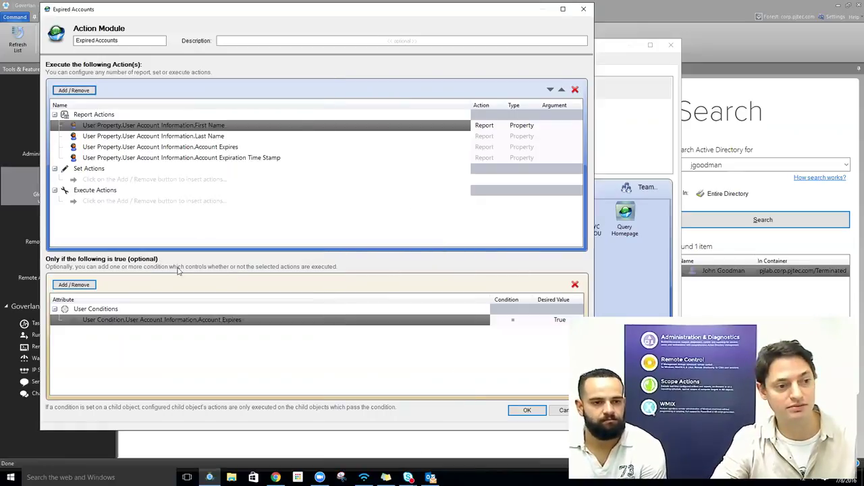
{"action": "key", "text": "Return"}
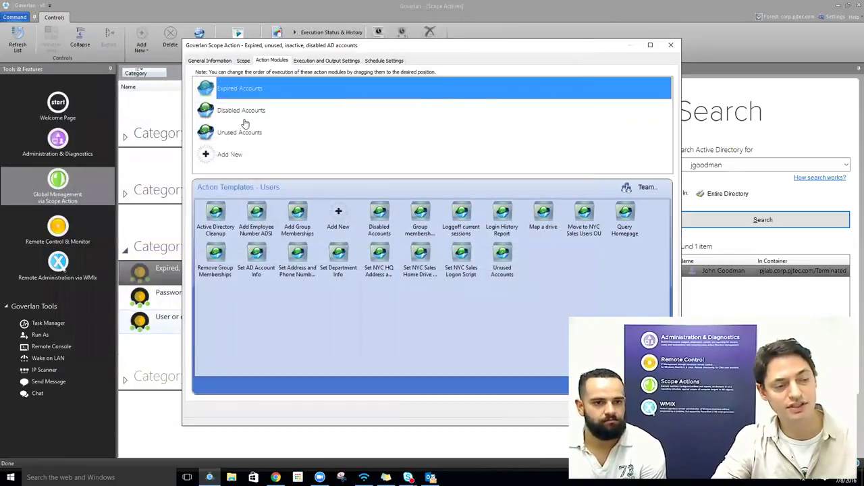
{"action": "right_click", "coordinate": [245, 118]}
{"action": "left_click", "coordinate": [270, 134]}
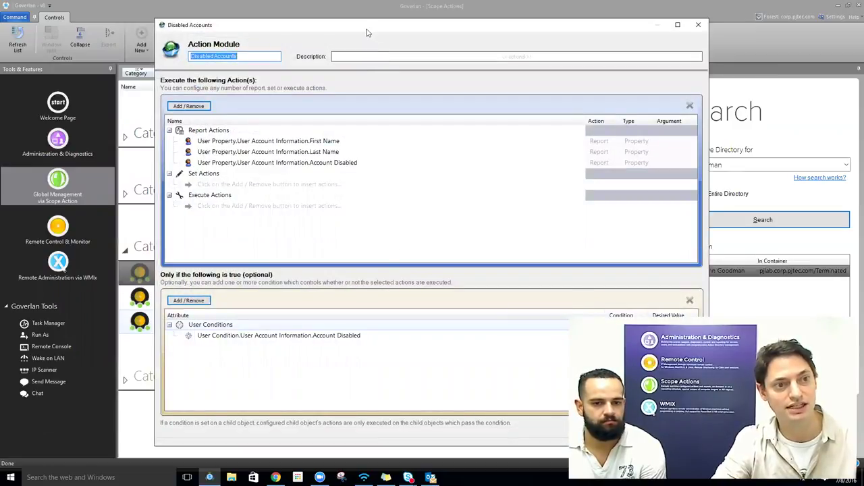
{"action": "left_click_drag", "start_coordinate": [367, 33], "coordinate": [250, 24]}
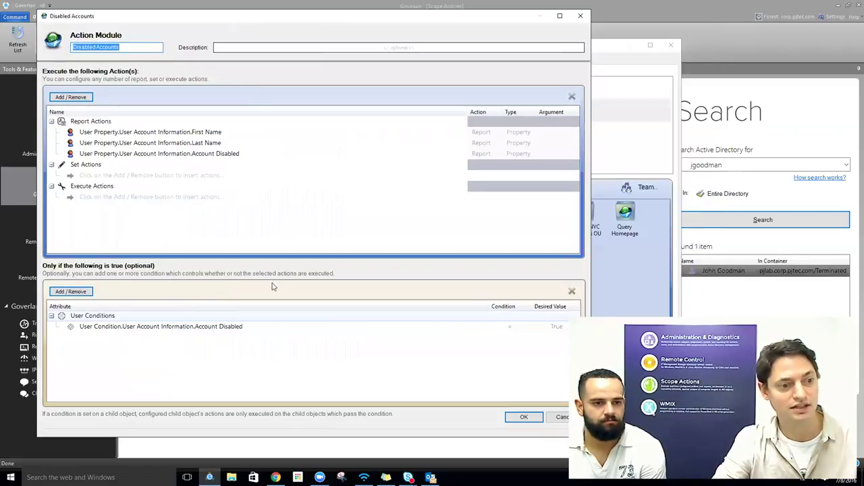
{"action": "left_click", "coordinate": [523, 416]}
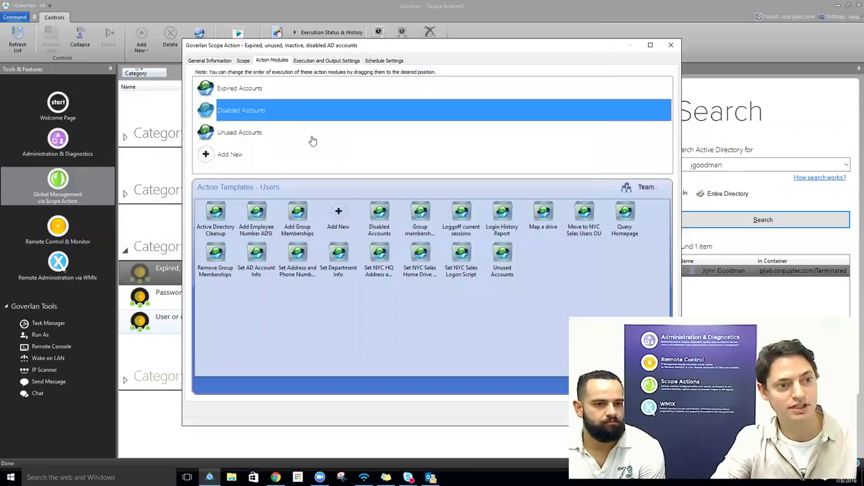
{"action": "right_click", "coordinate": [310, 139]}
{"action": "left_click", "coordinate": [333, 156]}
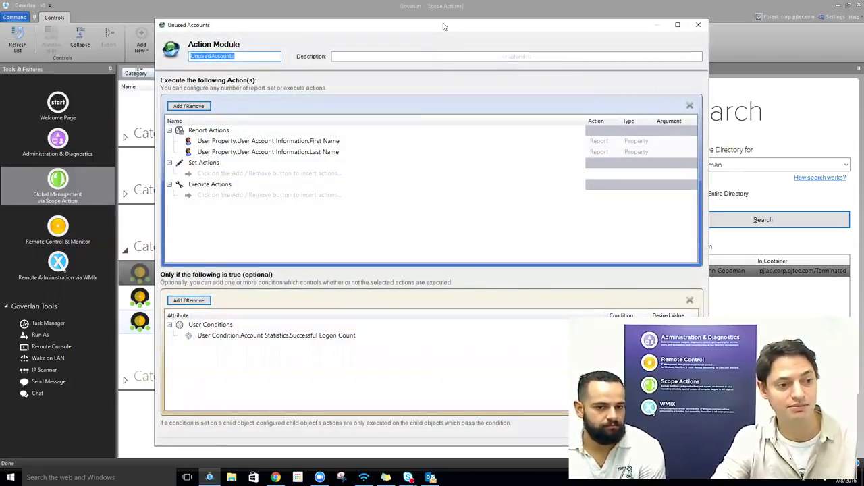
{"action": "left_click_drag", "start_coordinate": [443, 25], "coordinate": [308, 30]}
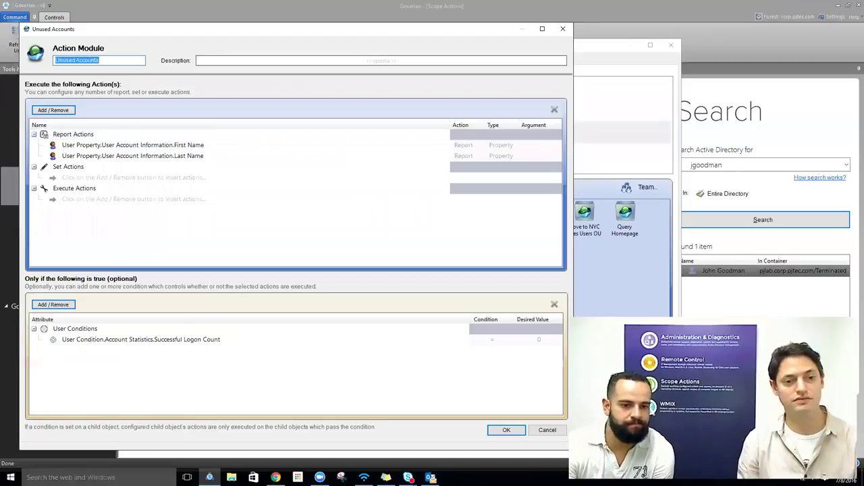
{"action": "left_click", "coordinate": [506, 430]}
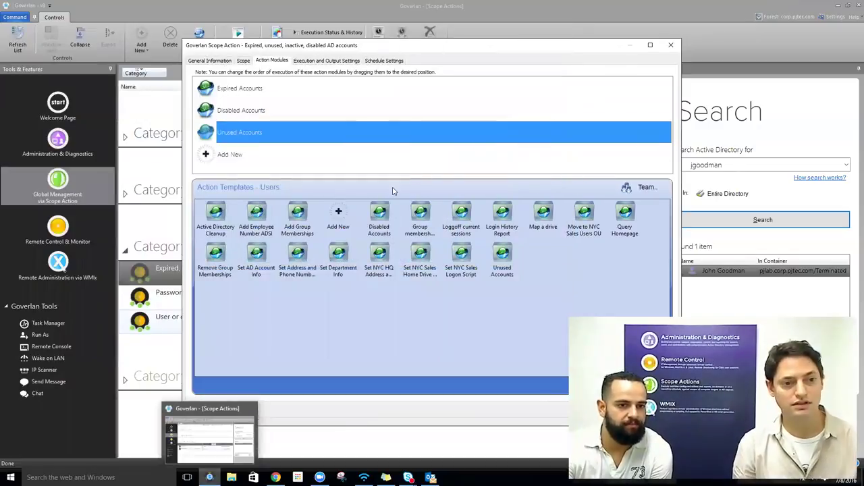
{"action": "left_click", "coordinate": [277, 96]}
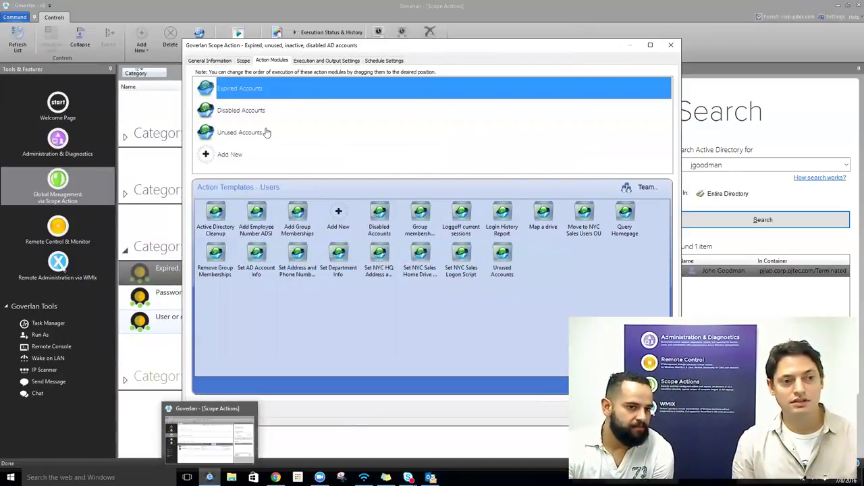
{"action": "left_click", "coordinate": [268, 114]}
{"action": "left_click", "coordinate": [276, 96]}
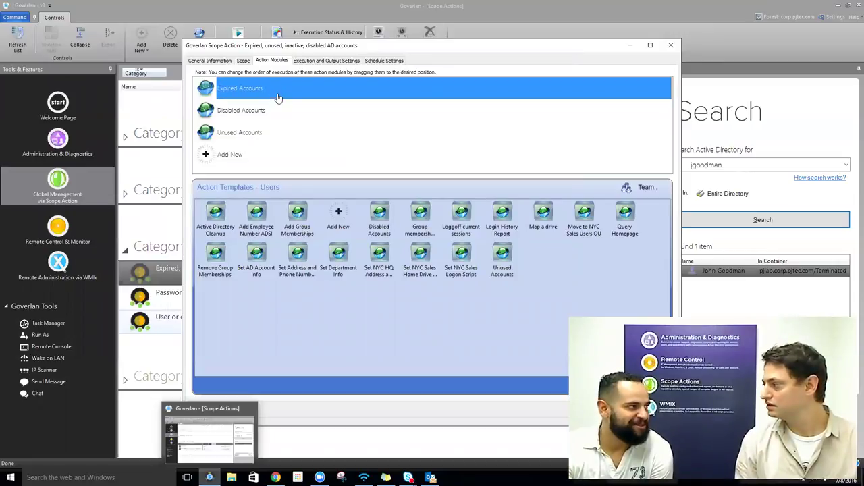
{"action": "left_click", "coordinate": [274, 116]}
{"action": "left_click", "coordinate": [268, 131]}
{"action": "left_click", "coordinate": [275, 106]}
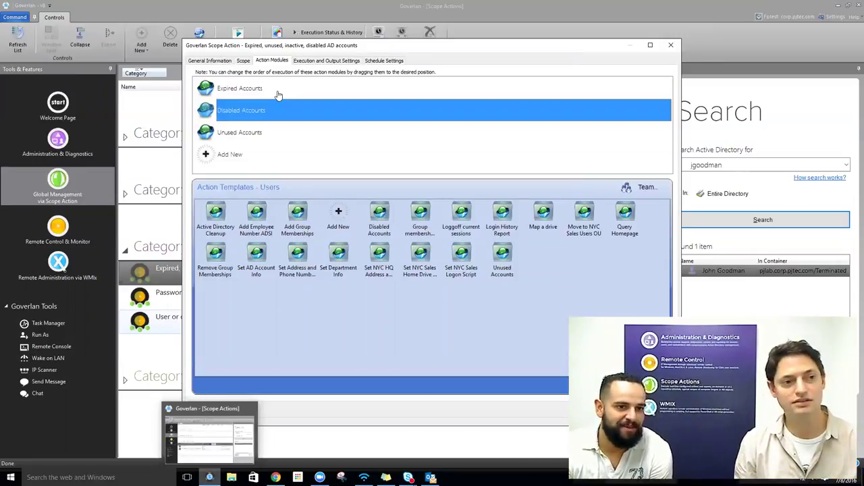
{"action": "left_click", "coordinate": [279, 95]}
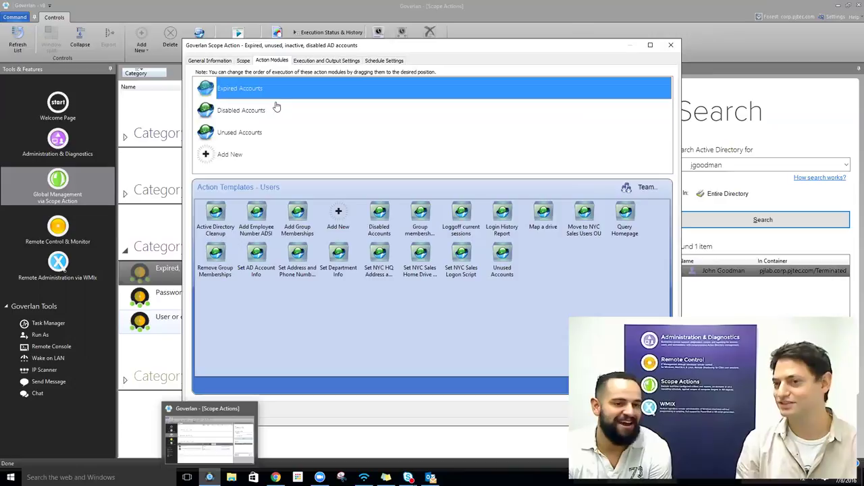
{"action": "left_click", "coordinate": [276, 108]}
{"action": "left_click", "coordinate": [255, 94]}
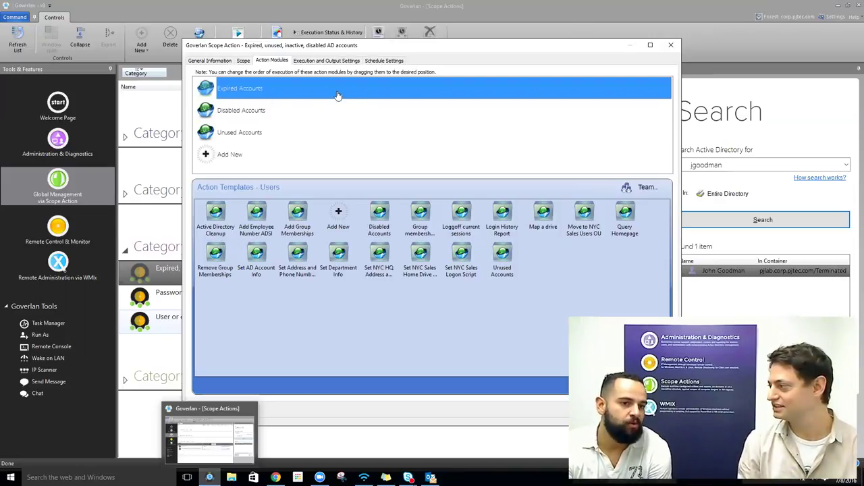
{"action": "double_click", "coordinate": [245, 99]}
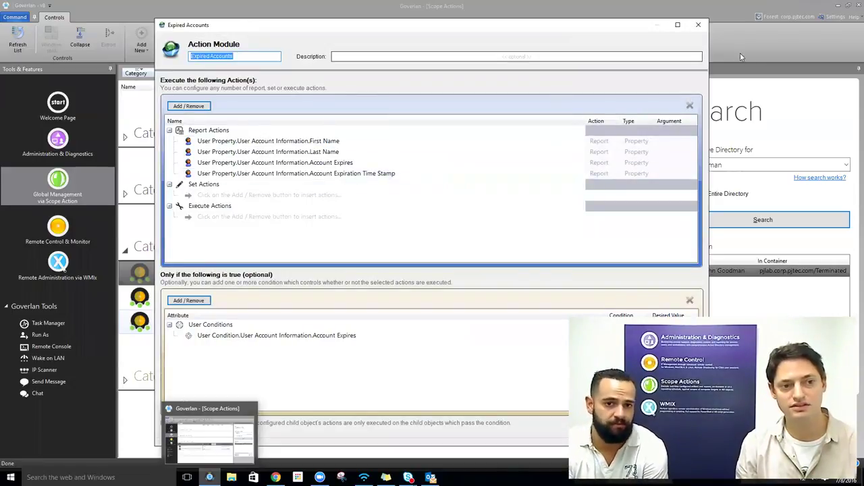
{"action": "left_click", "coordinate": [698, 25]}
{"action": "left_click", "coordinate": [283, 119]}
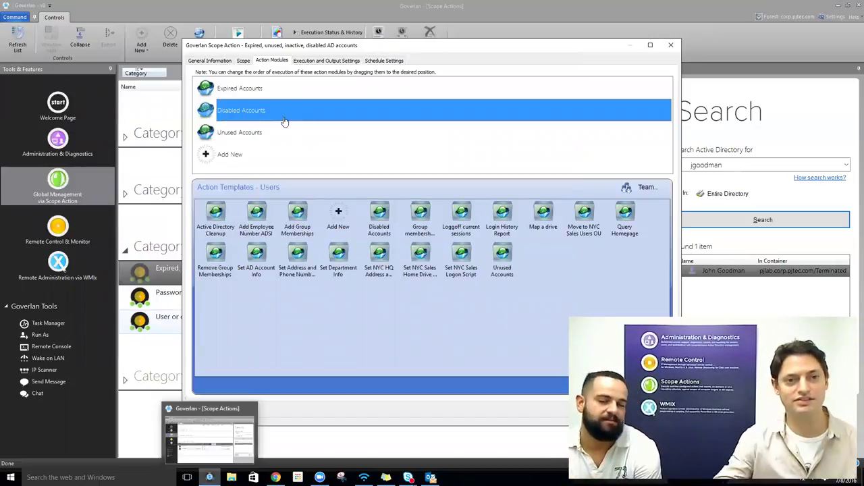
Step: Close the Scope Action dialog and run the expired-accounts scope action
{"action": "left_click", "coordinate": [667, 45]}
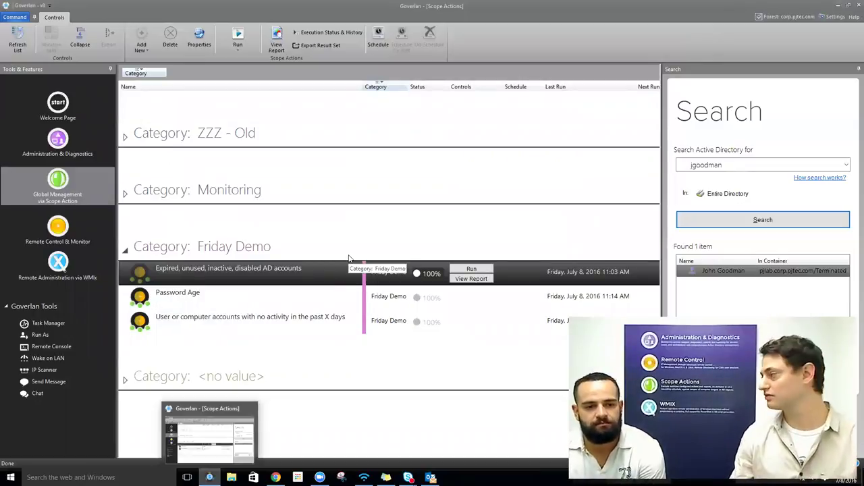
{"action": "left_click", "coordinate": [239, 37]}
{"action": "left_click", "coordinate": [578, 138]}
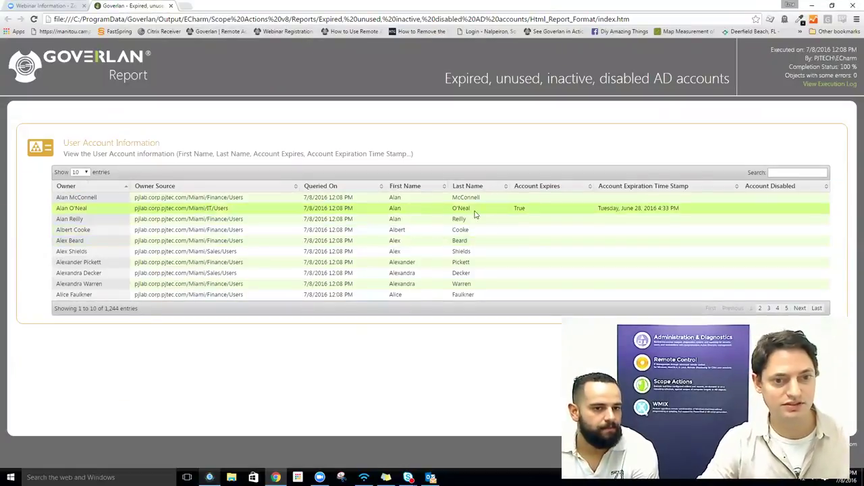
Step: Sort the report by Account Expires, then by Account Disabled in reverse order
{"action": "left_click", "coordinate": [591, 190]}
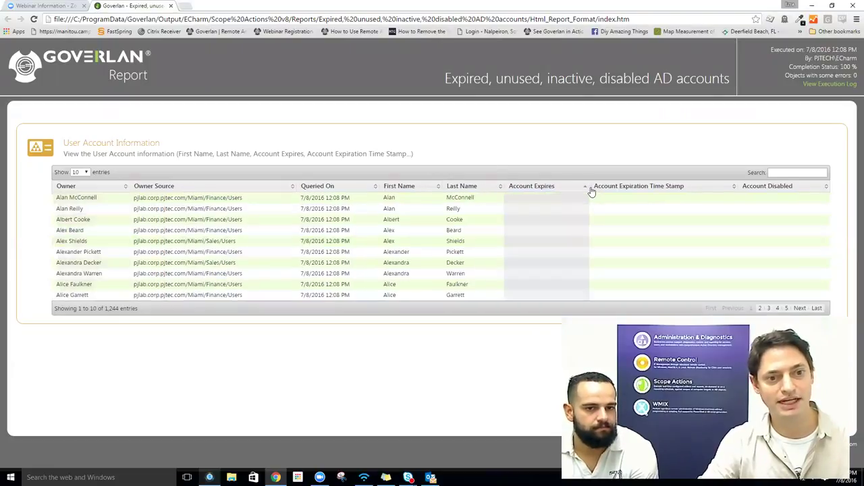
{"action": "left_click", "coordinate": [584, 192]}
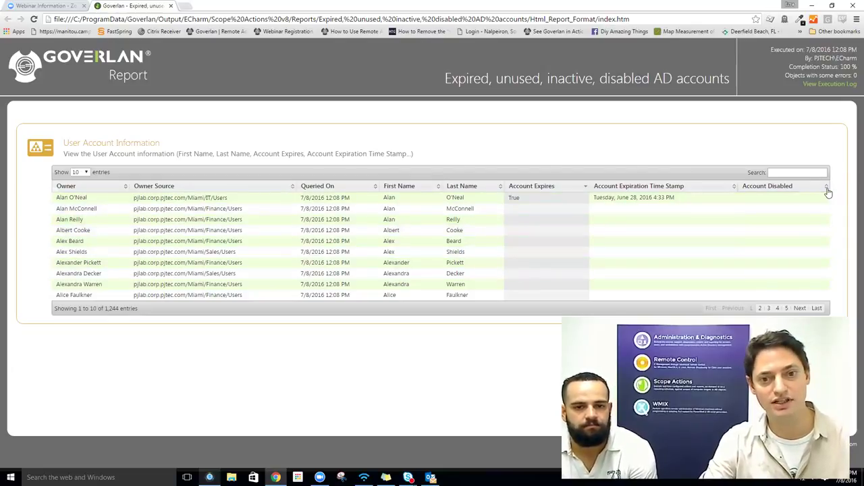
{"action": "left_click", "coordinate": [828, 192]}
{"action": "left_click", "coordinate": [828, 192]}
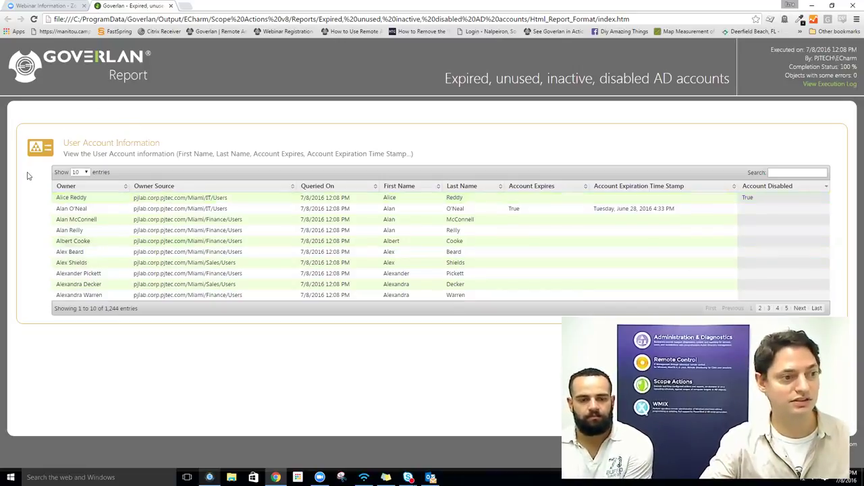
Step: Show all 1,244 report entries on one page, then return to Goverlan
{"action": "left_click", "coordinate": [85, 173]}
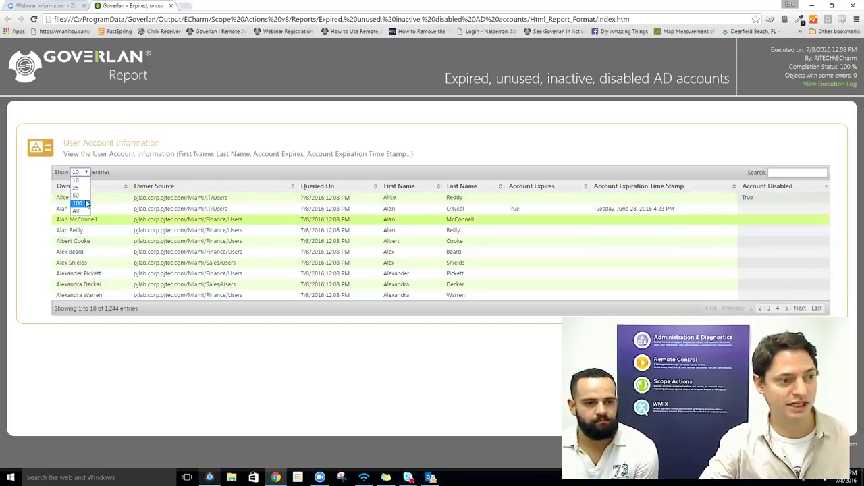
{"action": "left_click", "coordinate": [78, 211]}
{"action": "scroll", "coordinate": [122, 236], "scroll_direction": "down", "scroll_amount": 5}
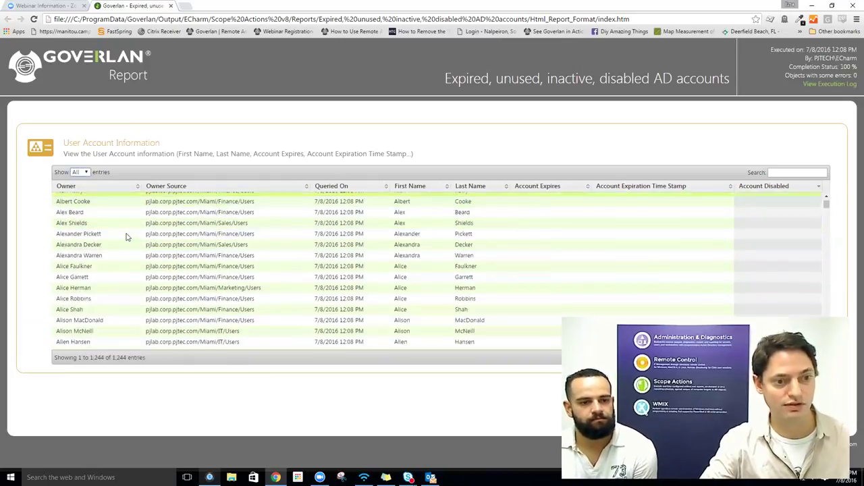
{"action": "scroll", "coordinate": [125, 236], "scroll_direction": "down", "scroll_amount": 10}
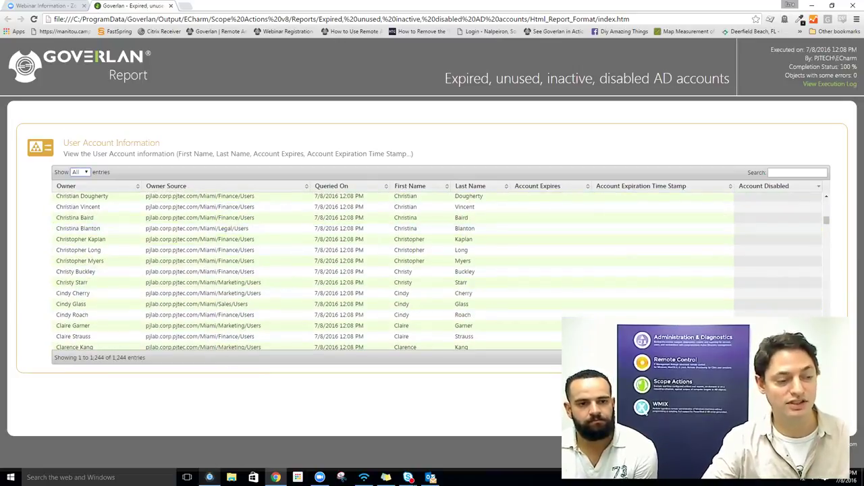
{"action": "left_click", "coordinate": [209, 477]}
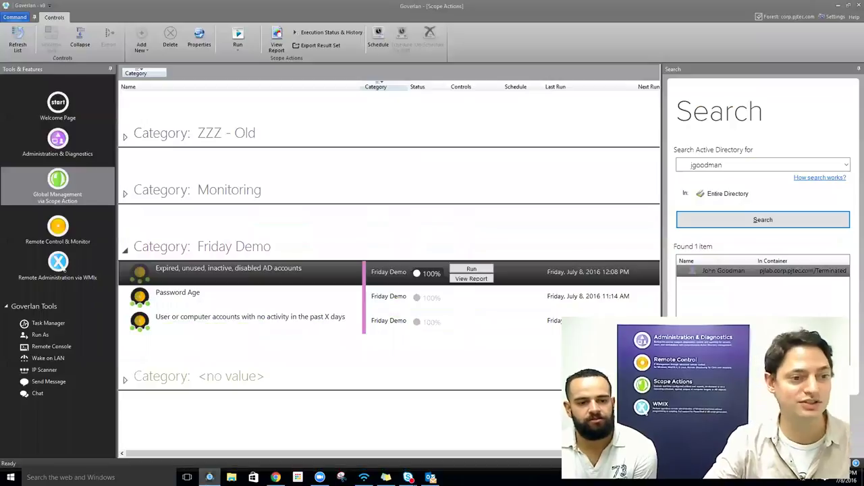
Step: Reopen the expired-accounts scope action's Properties on its Action Modules tab
{"action": "right_click", "coordinate": [270, 282]}
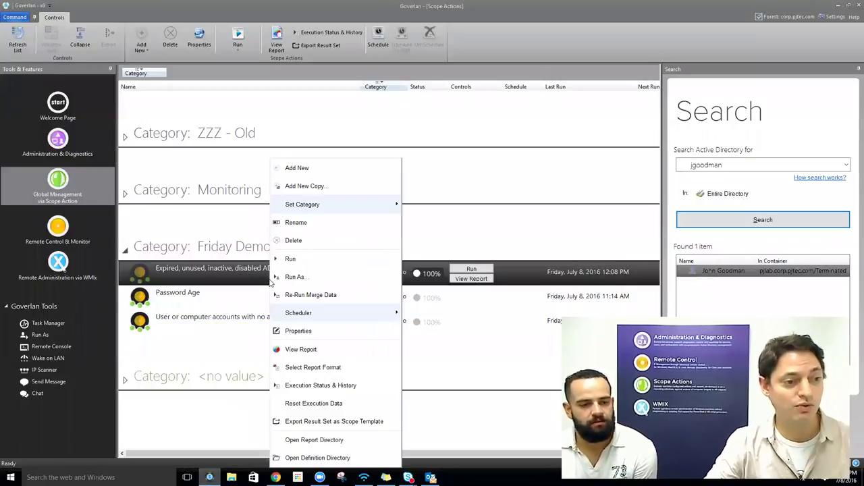
{"action": "left_click", "coordinate": [302, 331]}
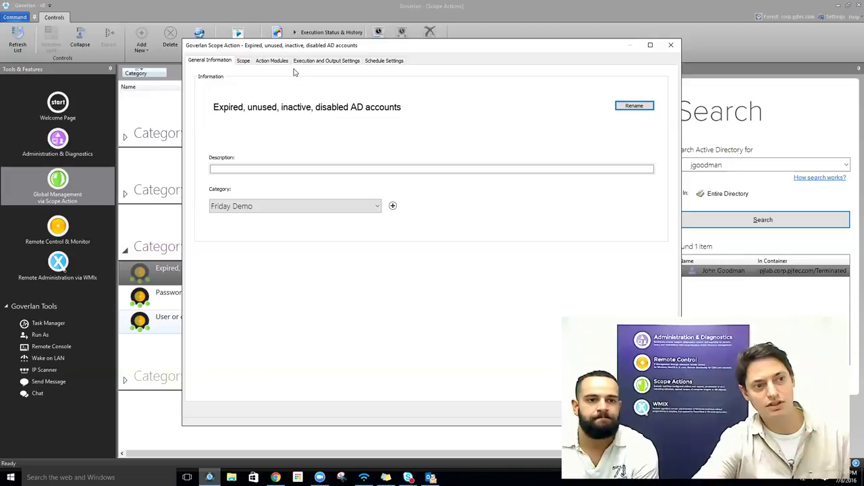
{"action": "left_click", "coordinate": [271, 60]}
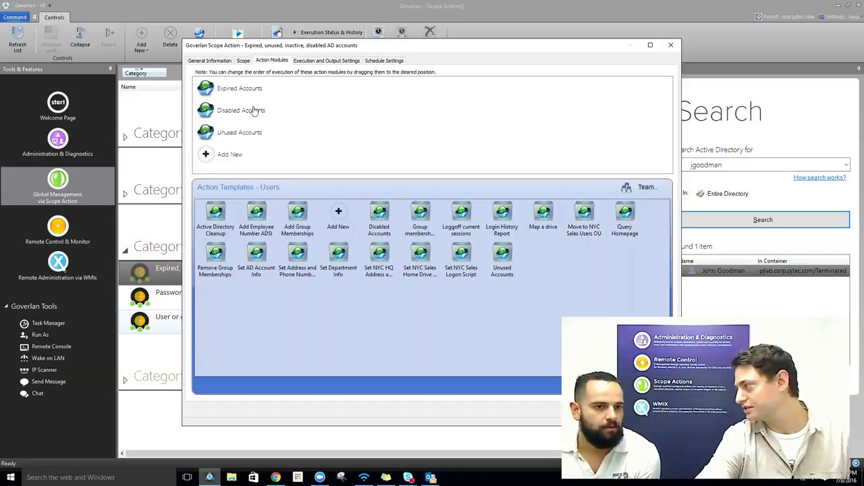
{"action": "left_click", "coordinate": [250, 132]}
{"action": "right_click", "coordinate": [251, 132]}
{"action": "left_click", "coordinate": [272, 151]}
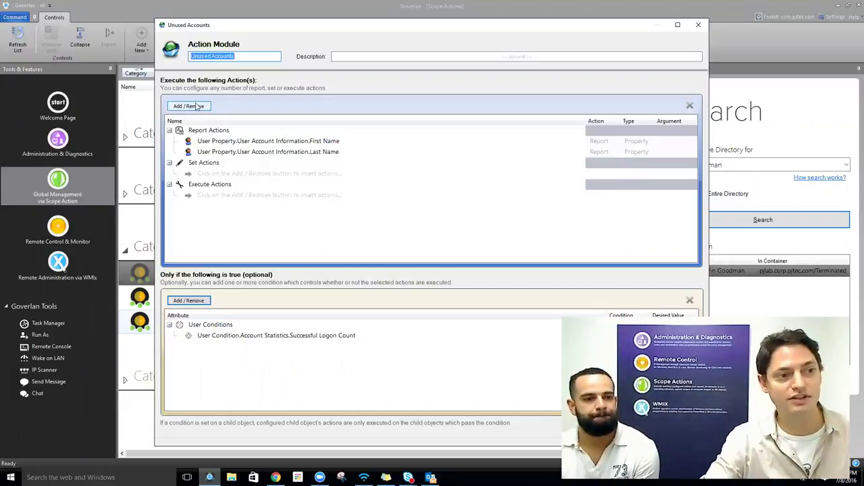
{"action": "left_click", "coordinate": [196, 106]}
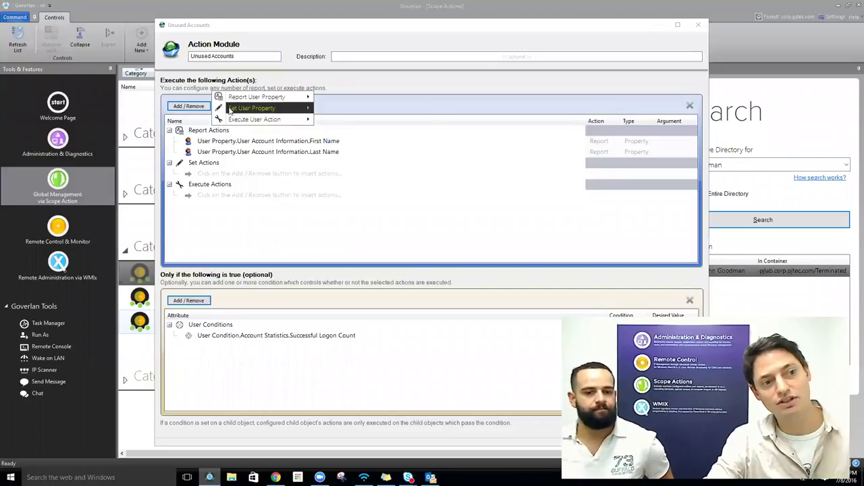
{"action": "mouse_move", "coordinate": [255, 122]}
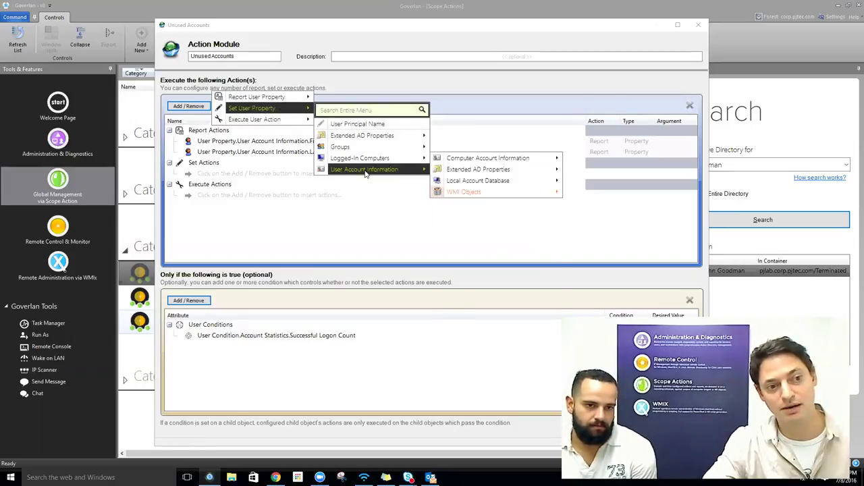
{"action": "mouse_move", "coordinate": [368, 168]}
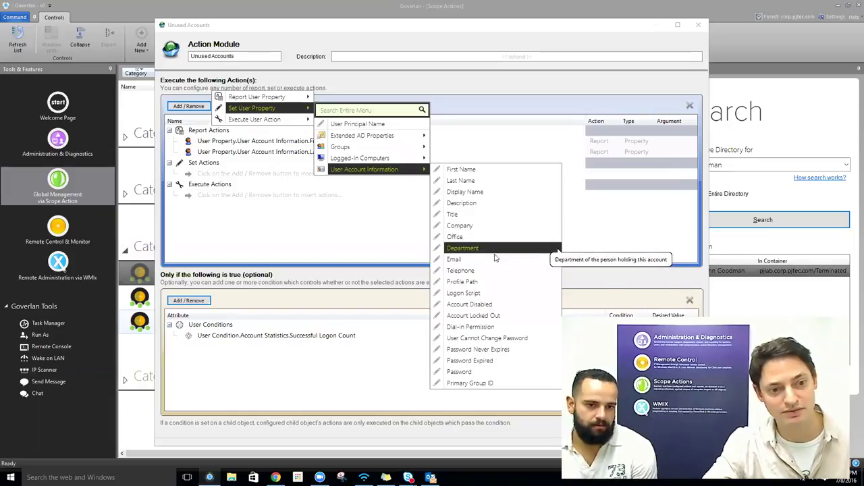
{"action": "left_click", "coordinate": [500, 361]}
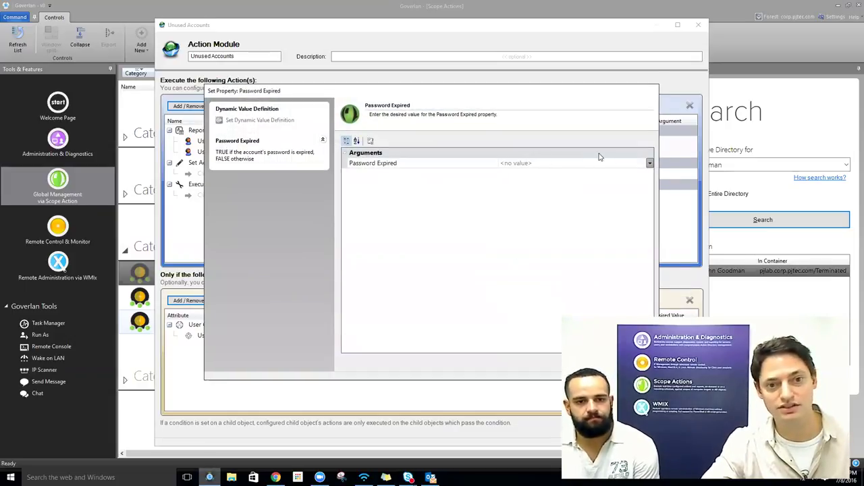
{"action": "left_click", "coordinate": [650, 164]}
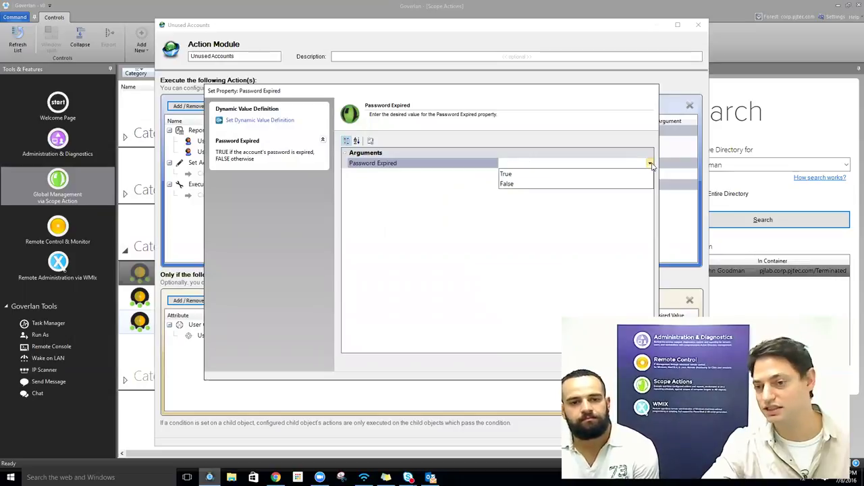
{"action": "key", "text": "Escape"}
{"action": "key", "text": "Escape"}
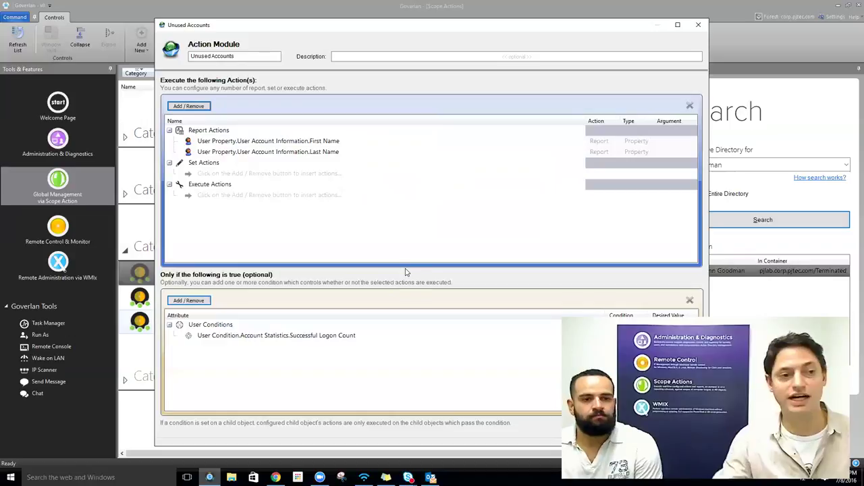
{"action": "key", "text": "Return"}
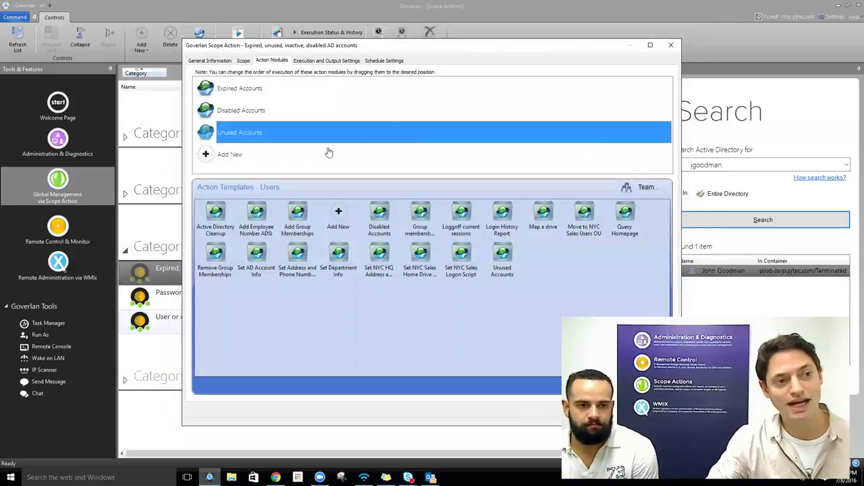
Step: Create a schedule and add a new daily 9:00 AM run starting 7/8/2016
{"action": "left_click", "coordinate": [384, 61]}
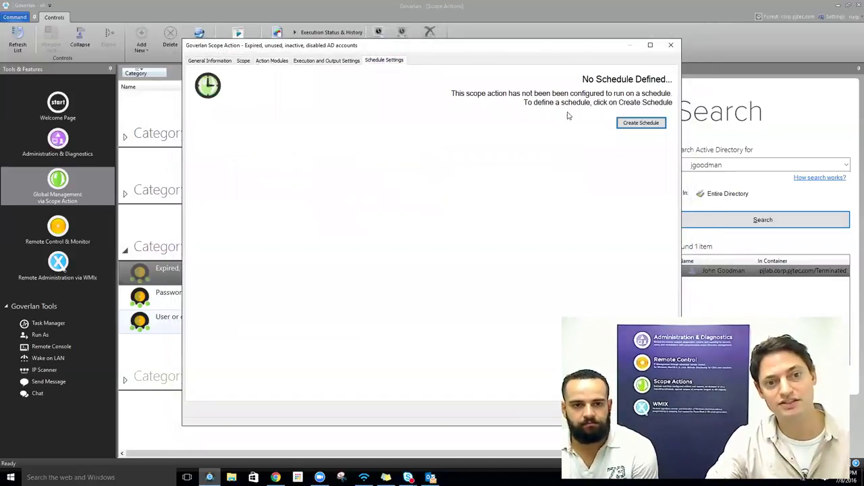
{"action": "left_click", "coordinate": [636, 122]}
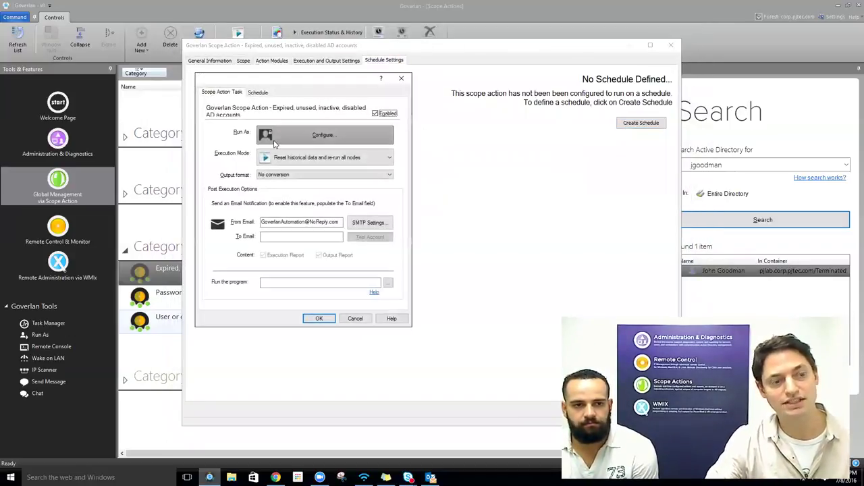
{"action": "left_click", "coordinate": [256, 95]}
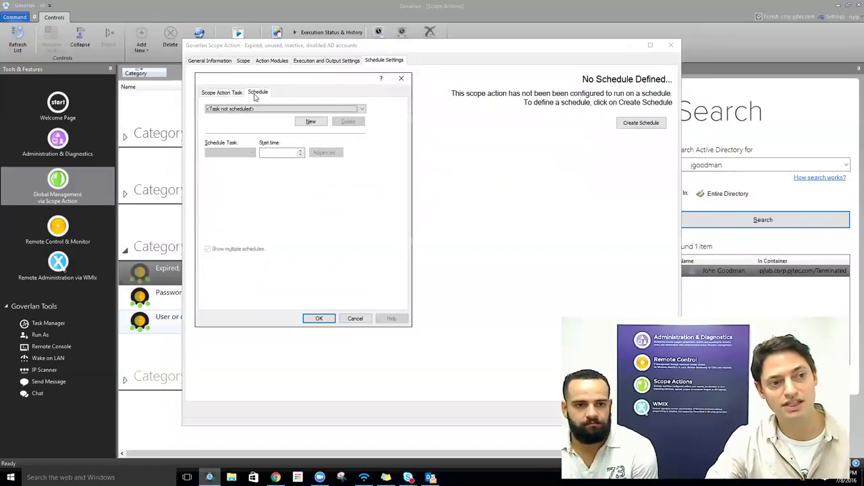
{"action": "left_click", "coordinate": [309, 122]}
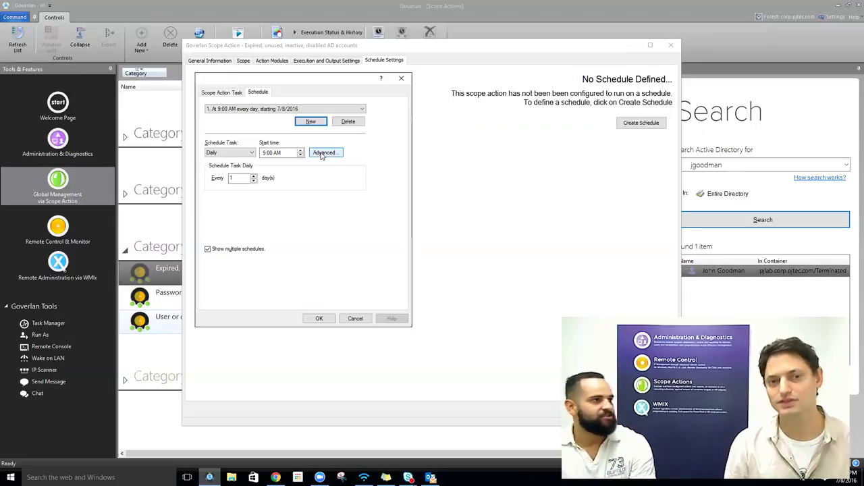
Step: Escape out of the schedule dialog and Scope Action window without saving a schedule
{"action": "key", "text": "Escape"}
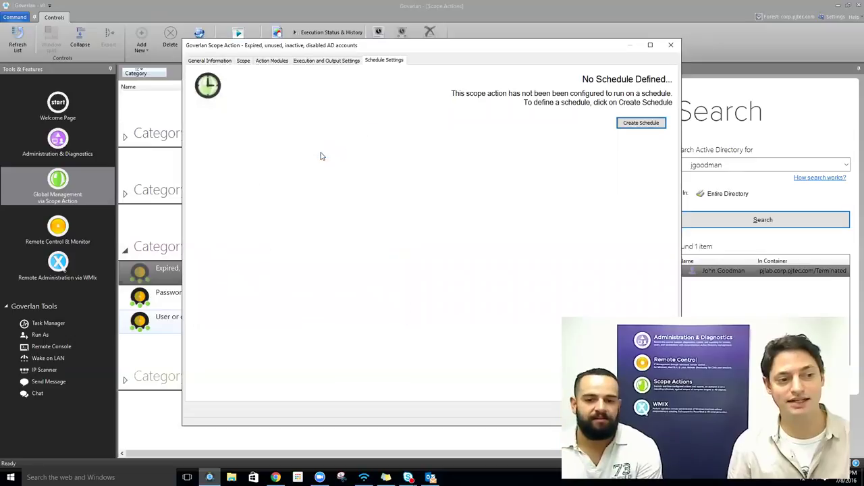
{"action": "key", "text": "Escape"}
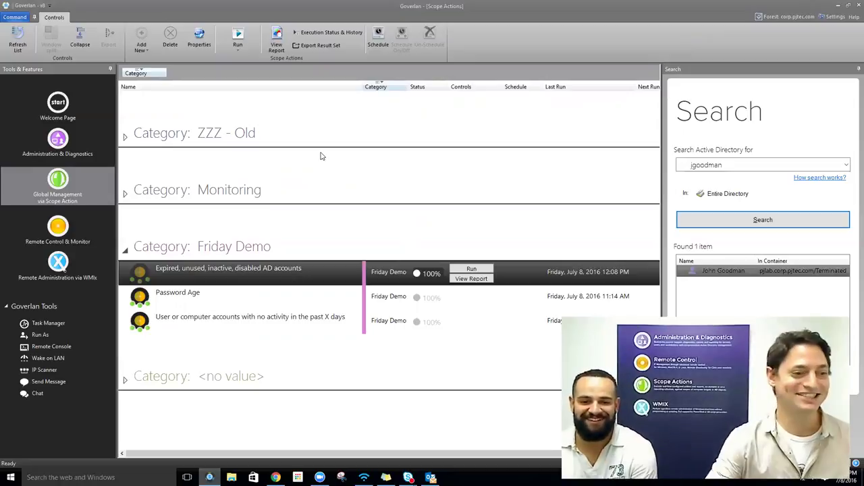
Step: Inspect the inactive-accounts action's Users scope (Miami, including sub-containers) and container picker, cancelling both
{"action": "right_click", "coordinate": [246, 335]}
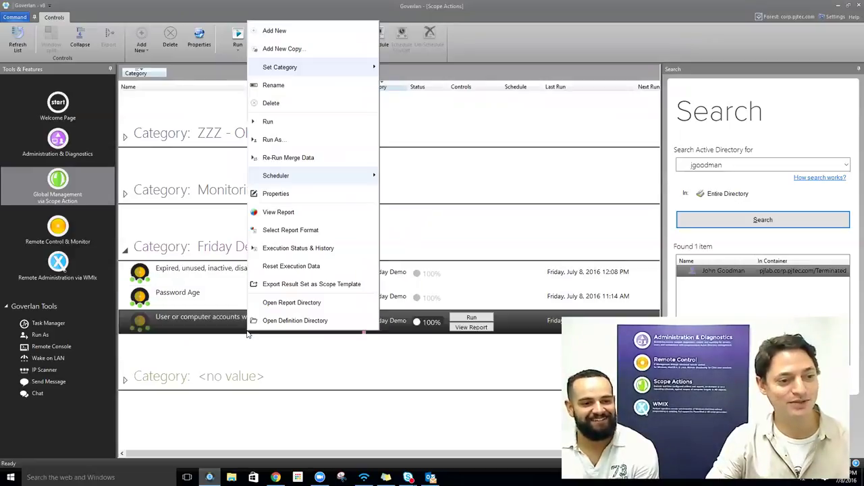
{"action": "left_click", "coordinate": [288, 196]}
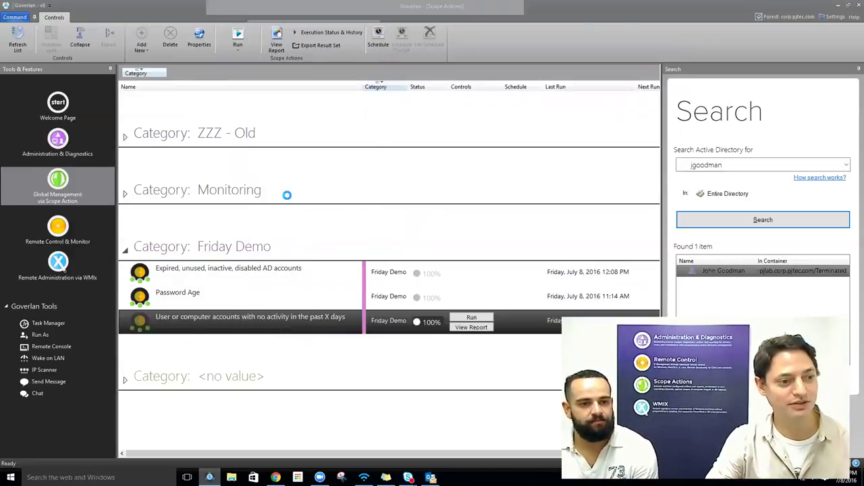
{"action": "left_click", "coordinate": [244, 60]}
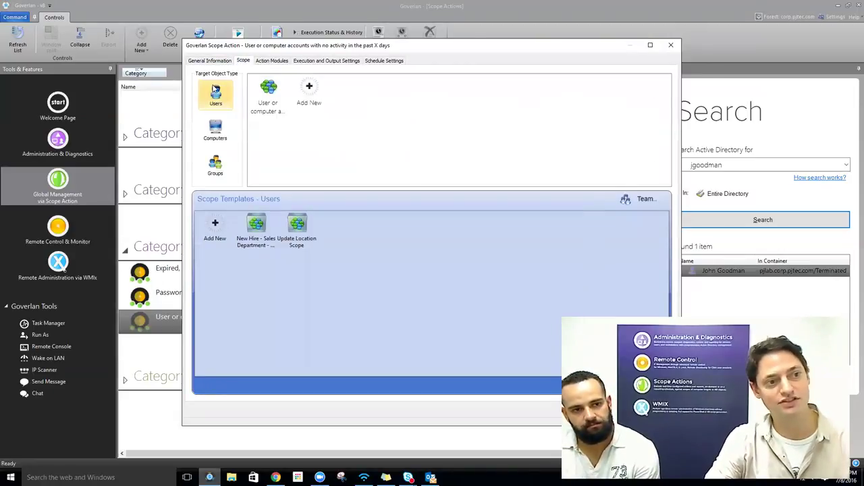
{"action": "right_click", "coordinate": [282, 97]}
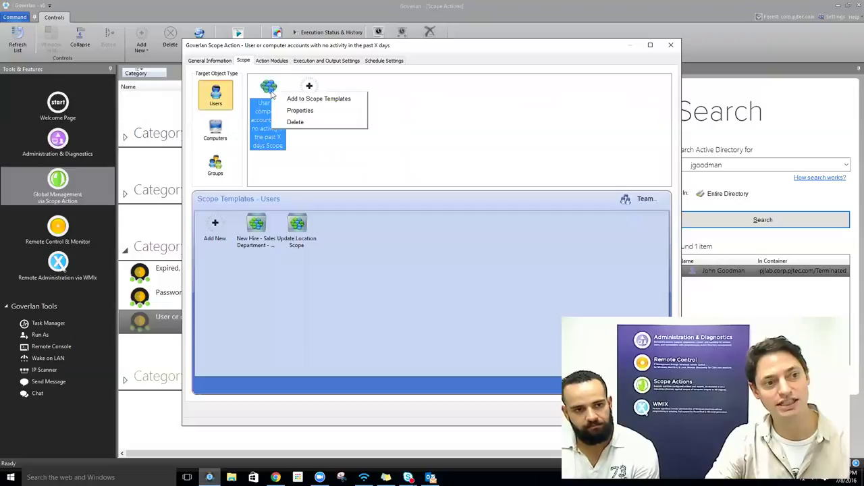
{"action": "left_click", "coordinate": [304, 110]}
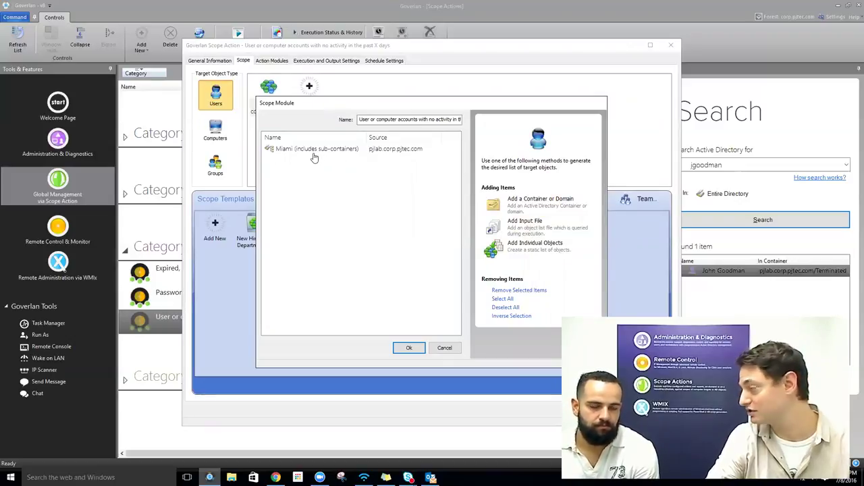
{"action": "left_click", "coordinate": [514, 201]}
{"action": "scroll", "coordinate": [405, 156], "scroll_direction": "down", "scroll_amount": 2}
{"action": "scroll", "coordinate": [415, 172], "scroll_direction": "up", "scroll_amount": 1}
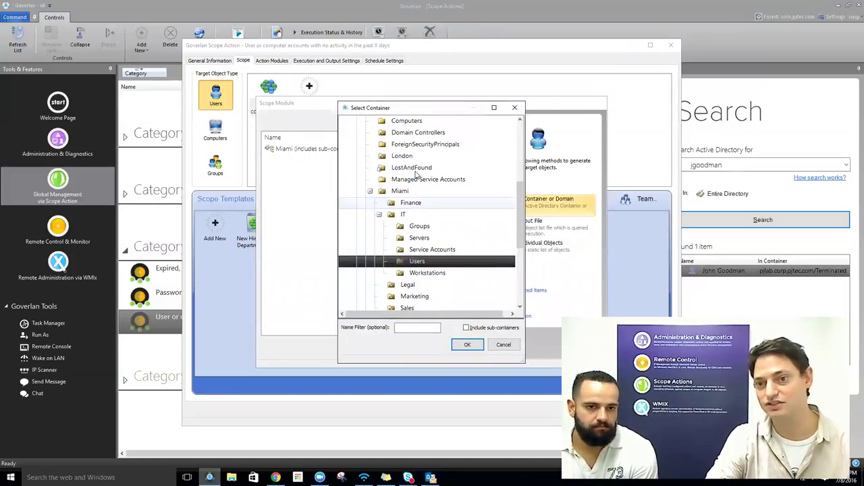
{"action": "left_click", "coordinate": [500, 345]}
{"action": "left_click", "coordinate": [443, 347]}
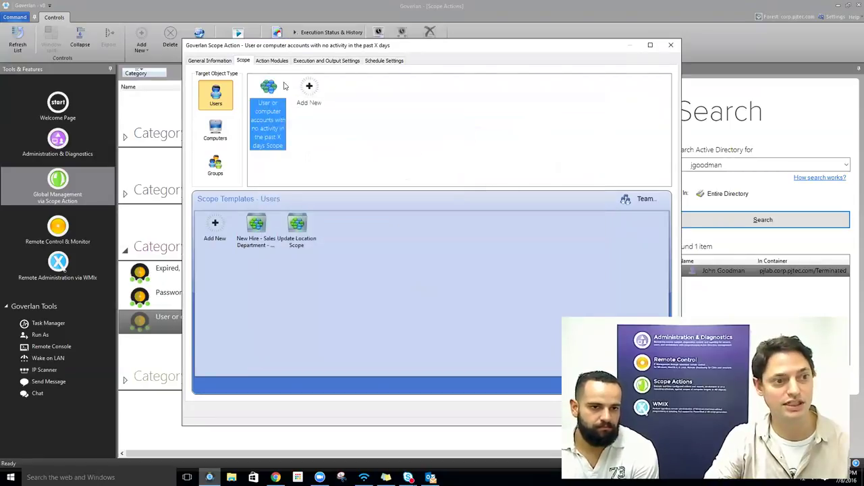
Step: Open the inactive-accounts action module and inspect its NT Account Name, First Name and Last Name report actions
{"action": "left_click", "coordinate": [271, 60]}
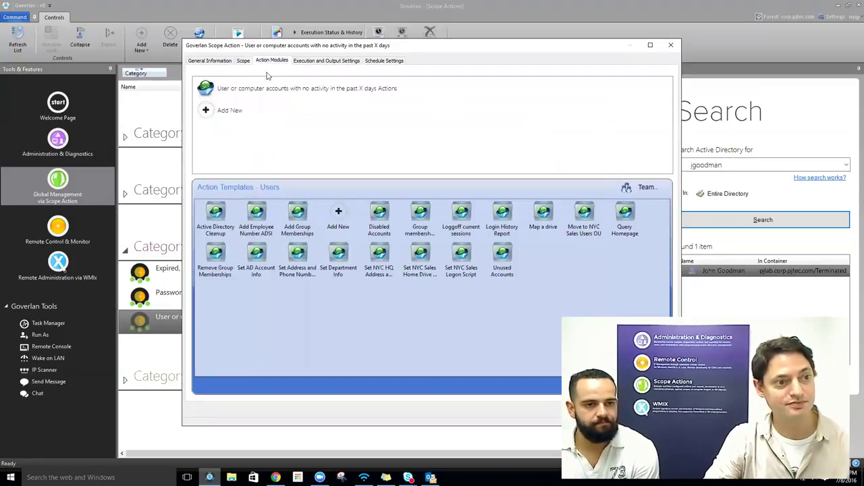
{"action": "right_click", "coordinate": [275, 88]}
{"action": "left_click", "coordinate": [291, 102]}
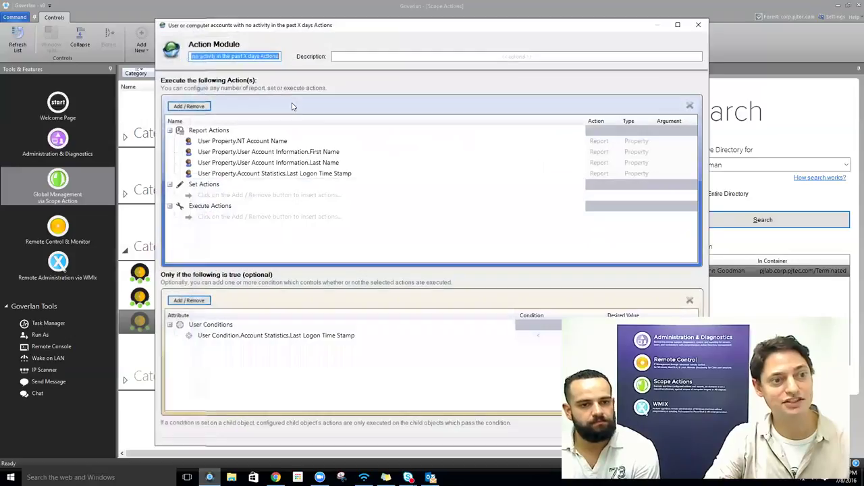
{"action": "left_click", "coordinate": [253, 141]}
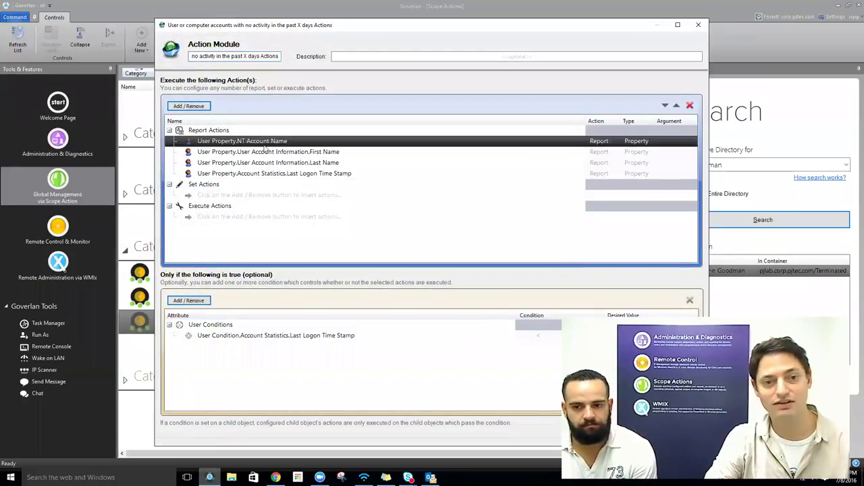
{"action": "left_click", "coordinate": [267, 152]}
{"action": "left_click", "coordinate": [278, 163]}
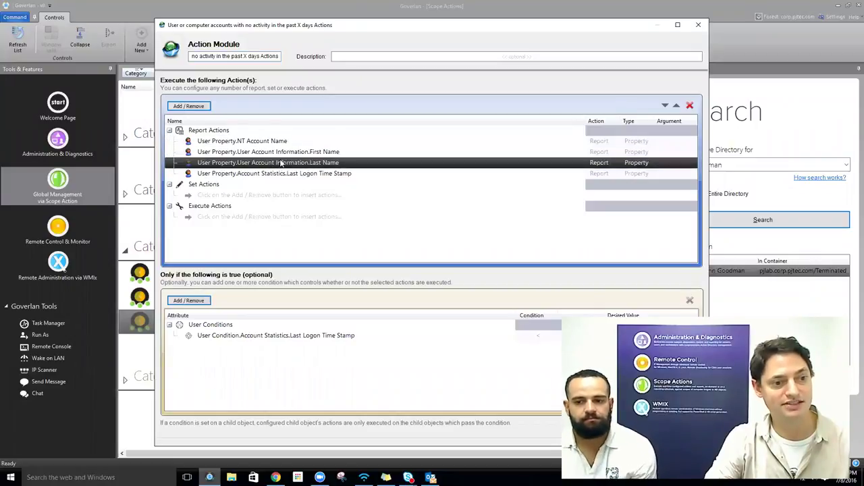
Step: Review the Last Logon Time Stamp dynamic value, current date minus 90 days, then close it
{"action": "double_click", "coordinate": [473, 335]}
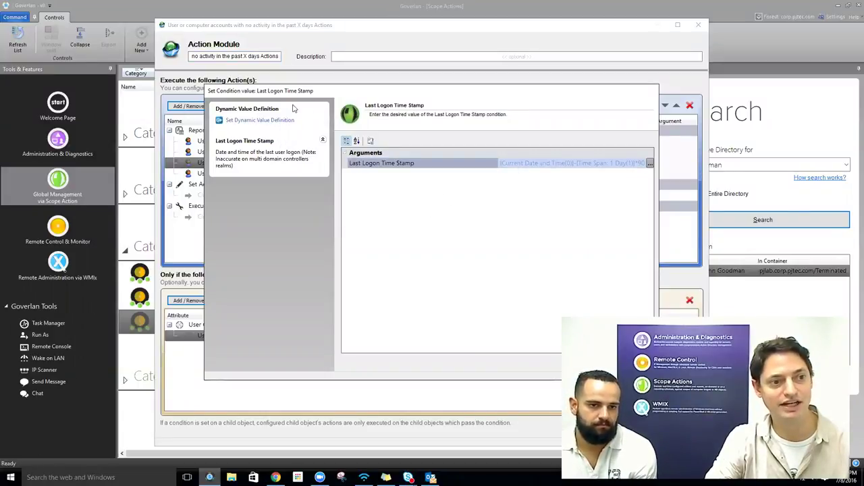
{"action": "left_click", "coordinate": [261, 119]}
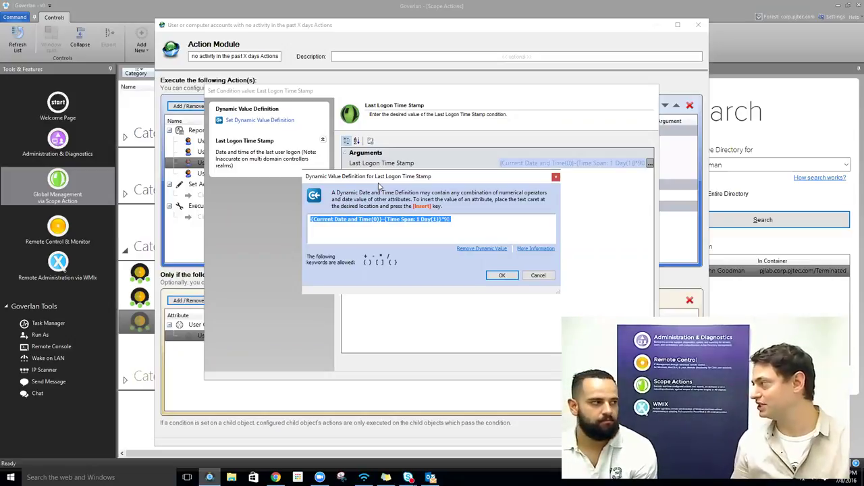
{"action": "key", "text": "Left"}
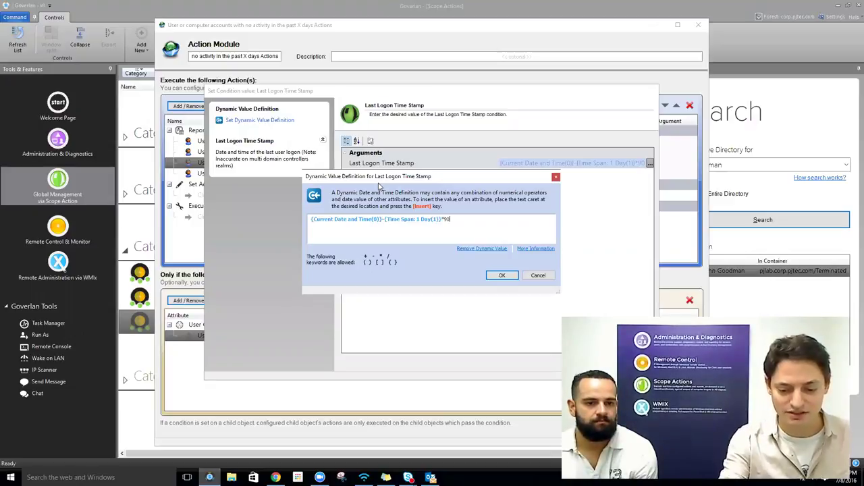
{"action": "key", "text": "Insert"}
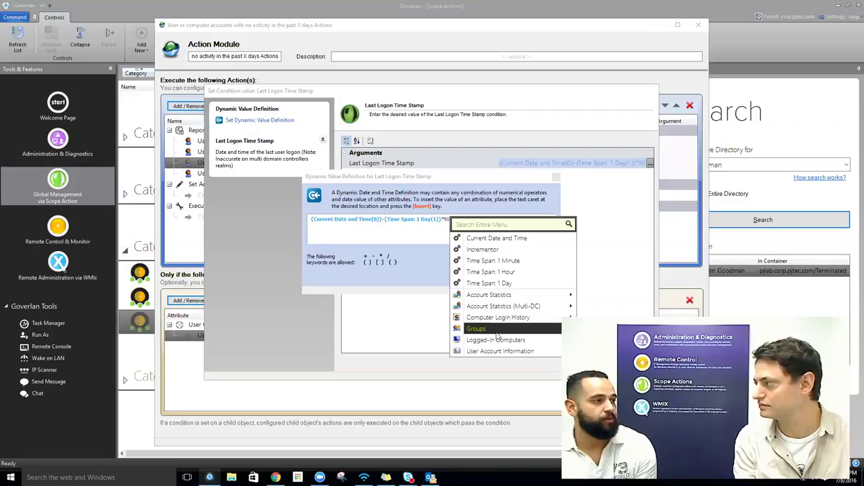
{"action": "left_click", "coordinate": [401, 230]}
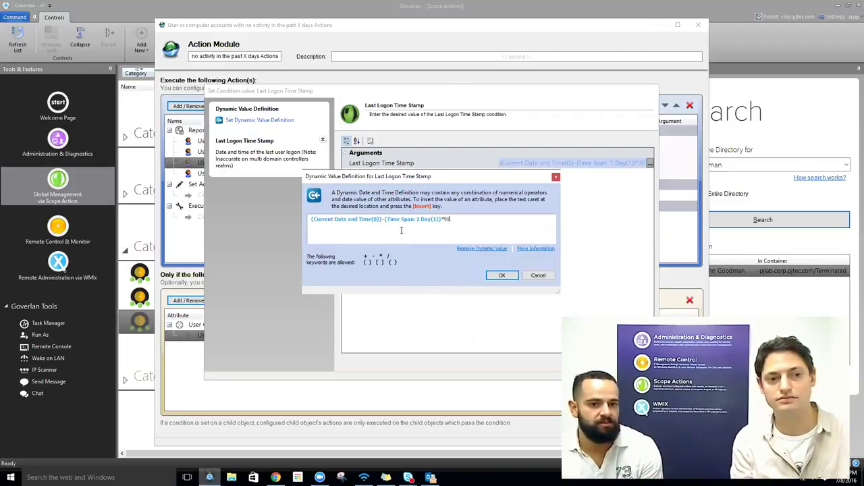
{"action": "key", "text": "Insert"}
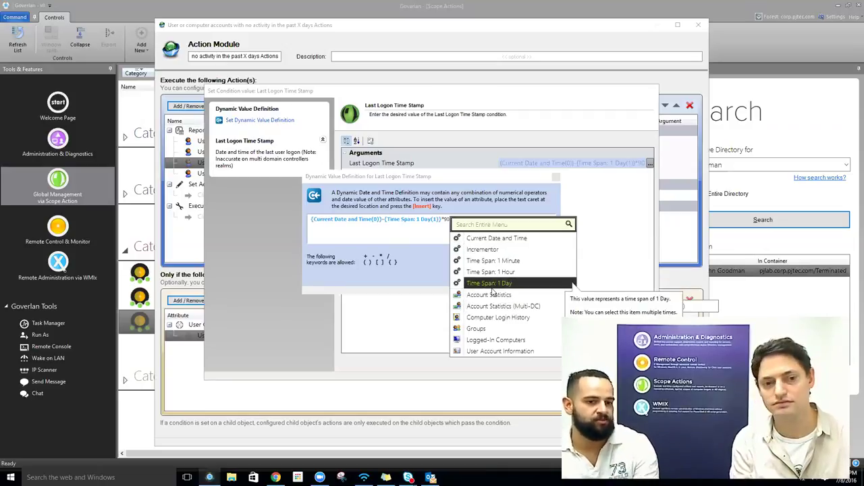
{"action": "left_click", "coordinate": [482, 227]}
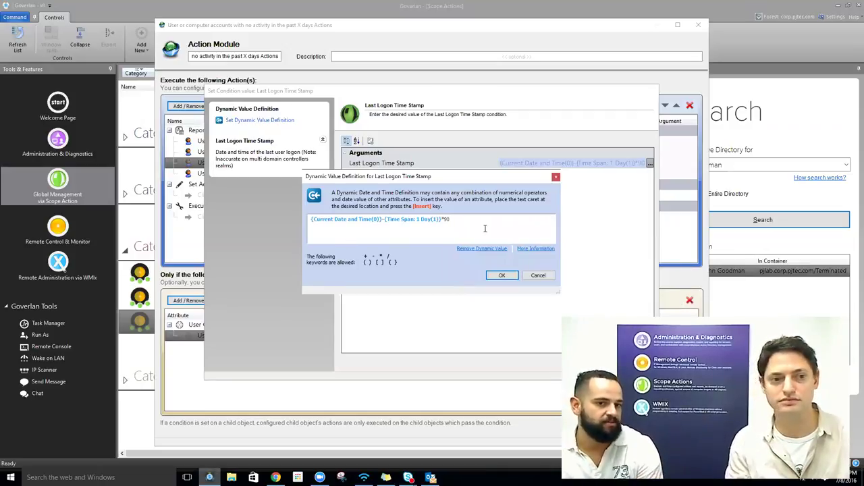
{"action": "key", "text": "Return"}
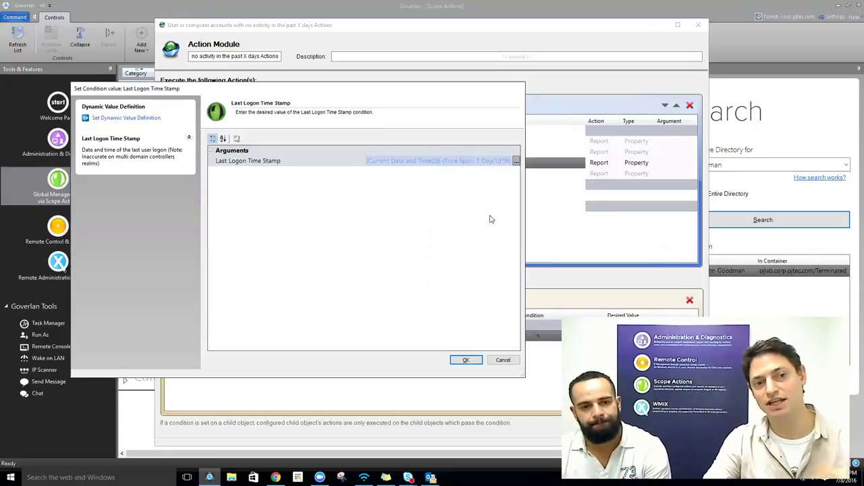
Step: Cancel the Set Condition value, then confirm and close the Action Module and Scope Action windows
{"action": "left_click", "coordinate": [503, 360]}
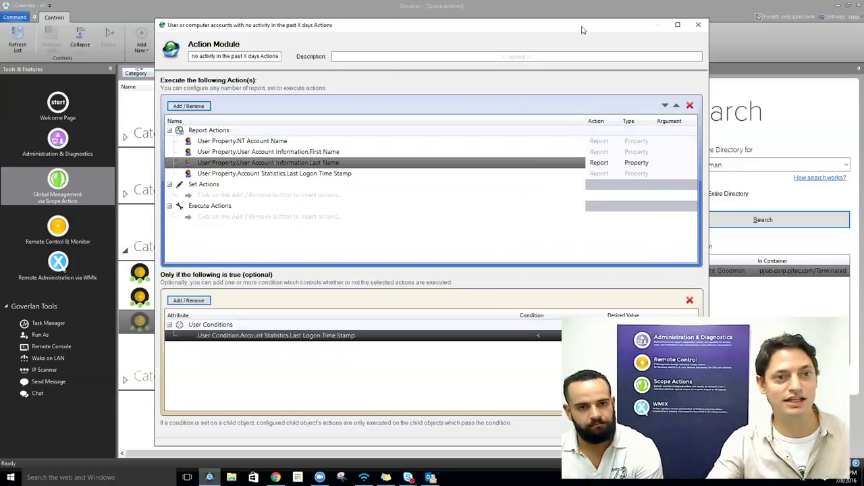
{"action": "left_click_drag", "start_coordinate": [459, 35], "coordinate": [339, 43]}
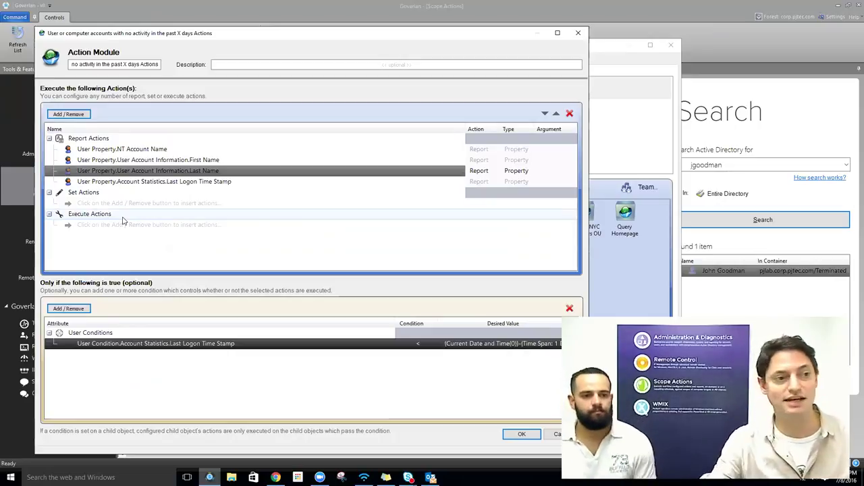
{"action": "left_click", "coordinate": [518, 438]}
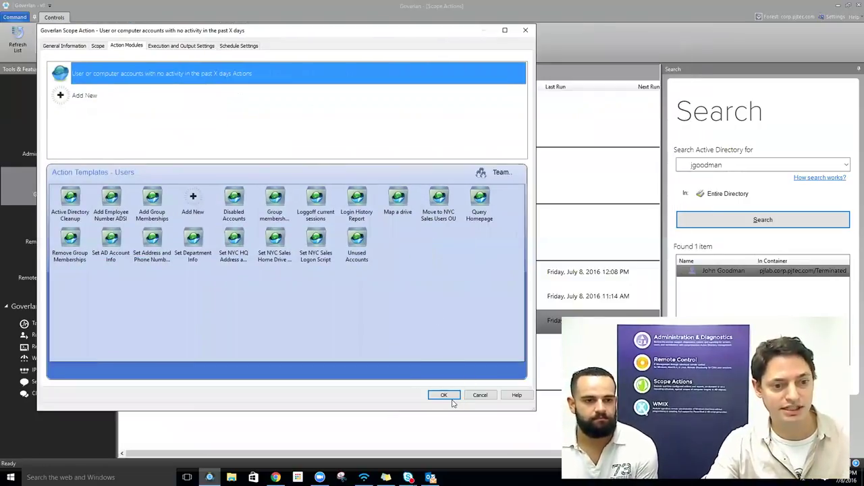
{"action": "left_click", "coordinate": [450, 400]}
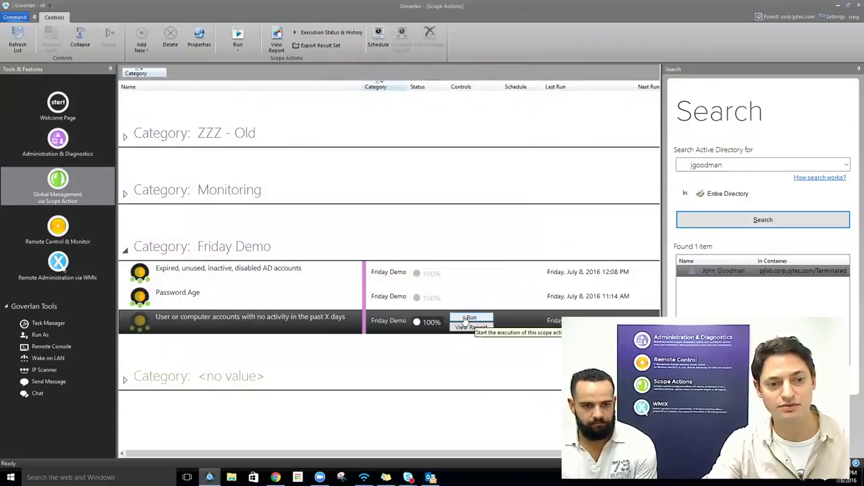
Step: Run the 'User or computer accounts with no activity' scope action to produce its Excel report
{"action": "left_click", "coordinate": [465, 319]}
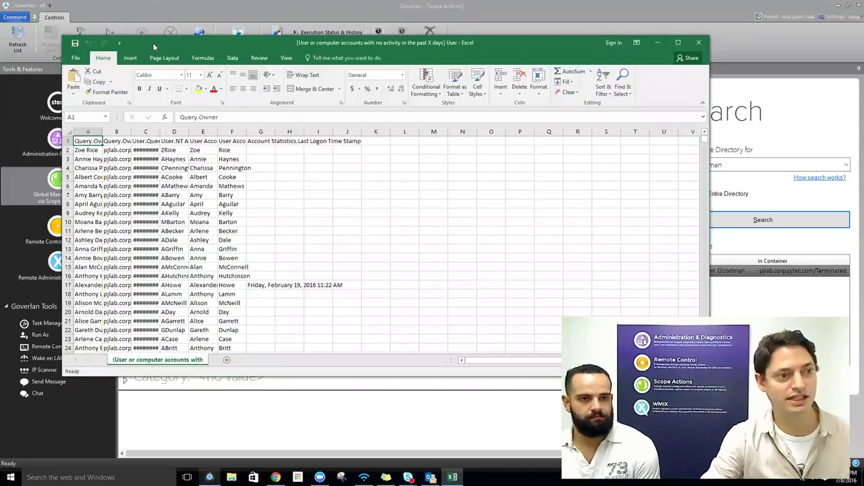
Step: Maximize the Excel report, check the mostly blank Last Logon Time Stamp column G, then close it
{"action": "double_click", "coordinate": [152, 43]}
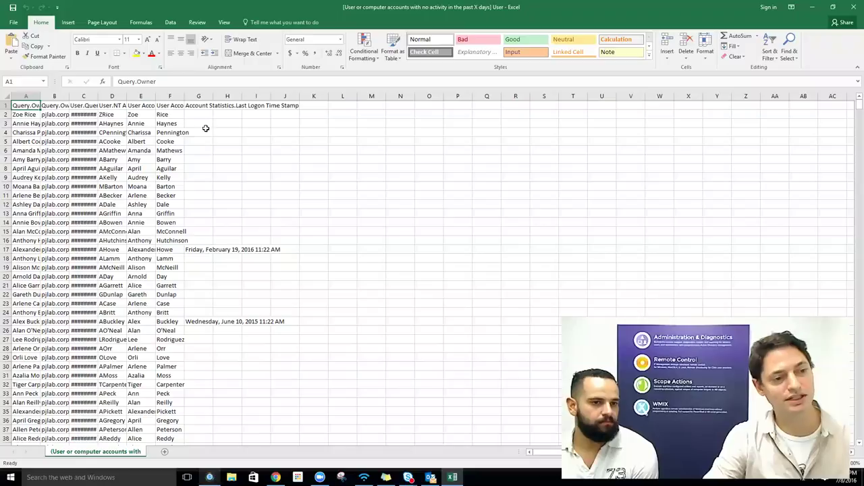
{"action": "left_click", "coordinate": [183, 125]}
{"action": "left_click", "coordinate": [196, 114]}
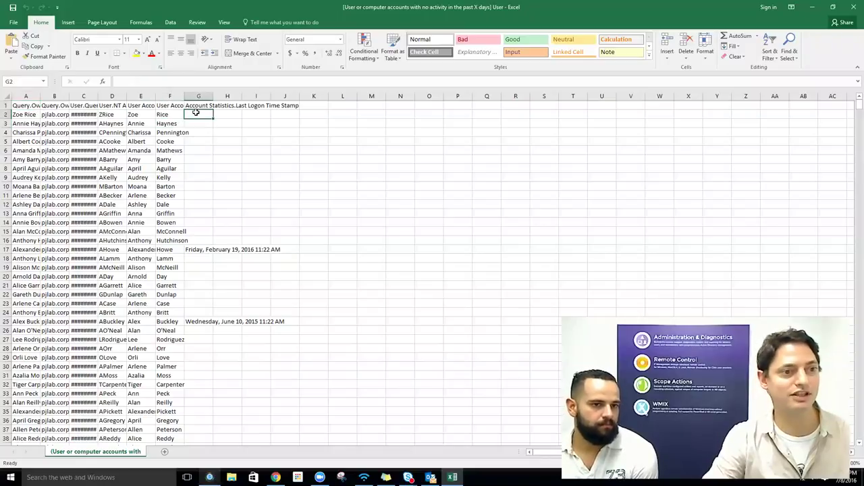
{"action": "left_click_drag", "start_coordinate": [196, 122], "coordinate": [199, 231]}
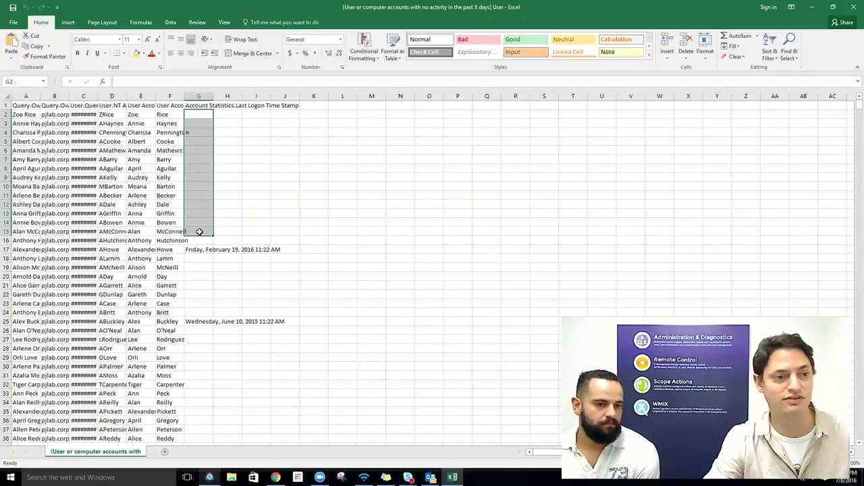
{"action": "left_click", "coordinate": [210, 249]}
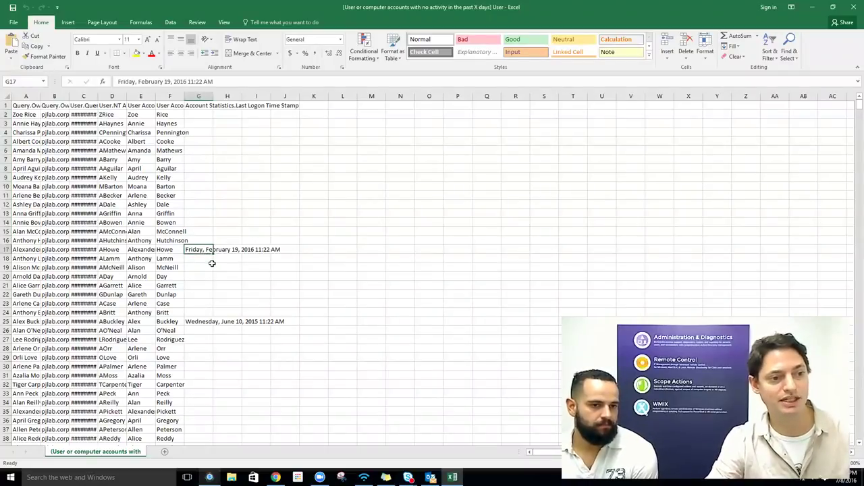
{"action": "scroll", "coordinate": [202, 317], "scroll_direction": "down", "scroll_amount": 17}
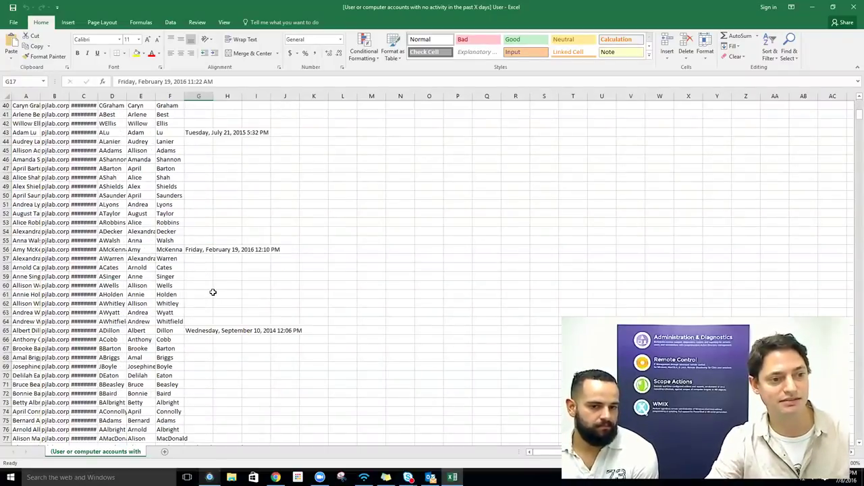
{"action": "scroll", "coordinate": [213, 290], "scroll_direction": "down", "scroll_amount": 12}
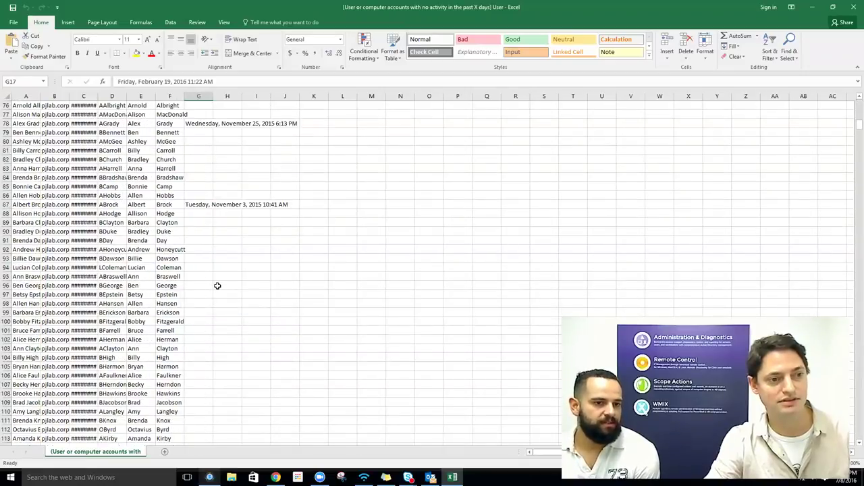
{"action": "scroll", "coordinate": [218, 282], "scroll_direction": "down", "scroll_amount": 5}
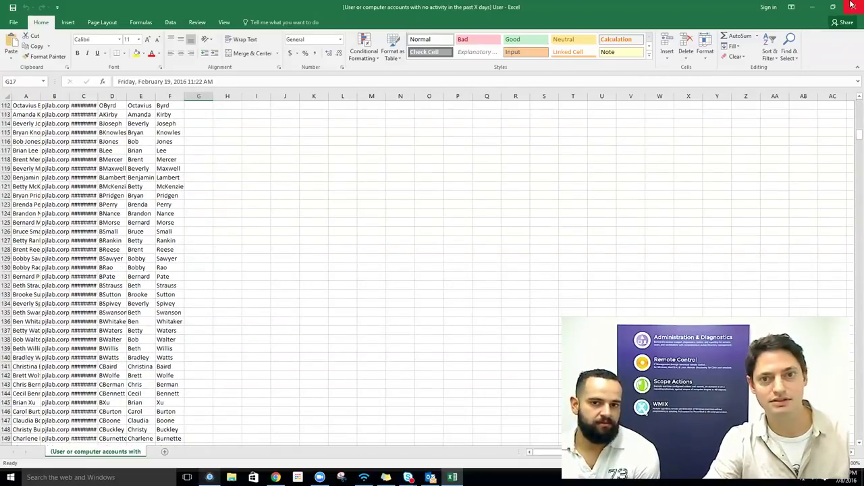
{"action": "left_click", "coordinate": [852, 8]}
Step: Change the inactive-accounts action's report format to HTML - Table and generate the report
{"action": "right_click", "coordinate": [295, 318]}
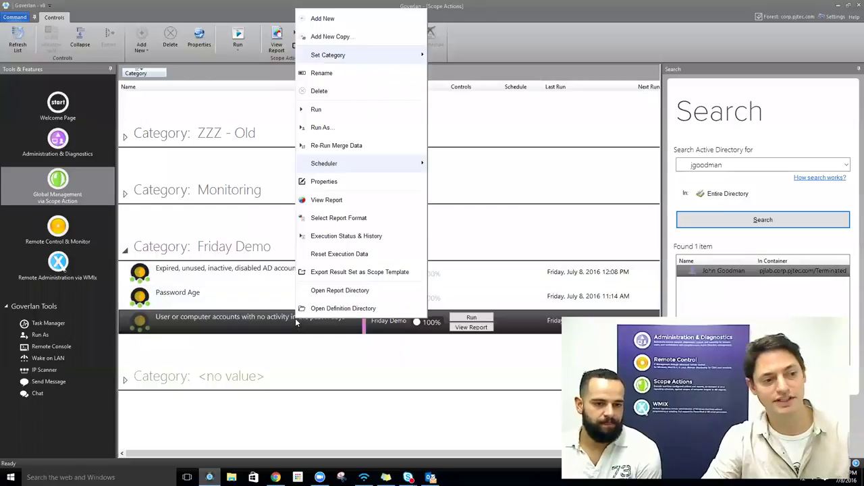
{"action": "left_click", "coordinate": [349, 217]}
{"action": "left_click", "coordinate": [436, 221]}
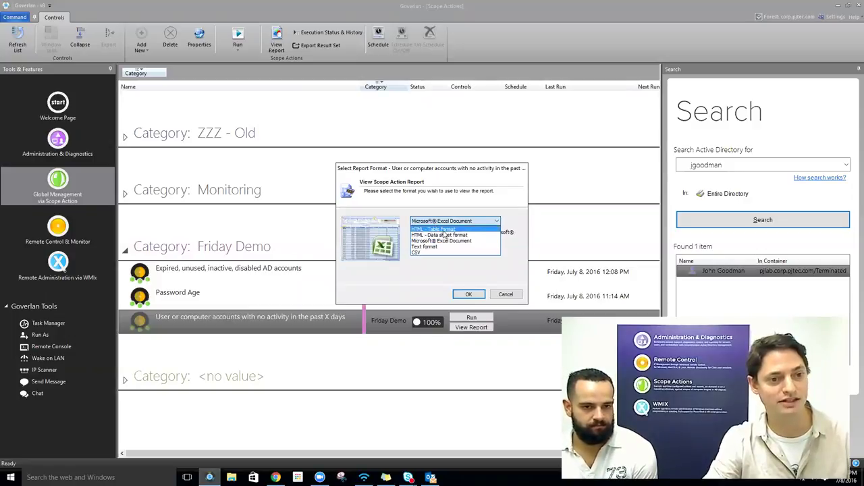
{"action": "left_click", "coordinate": [444, 229]}
{"action": "left_click", "coordinate": [463, 295]}
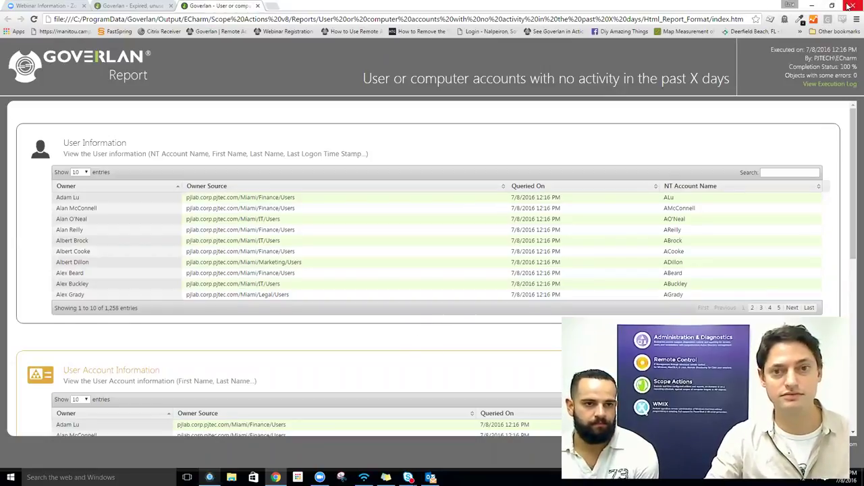
Step: Close the Chrome report window to get back to Goverlan's Scope Actions list
{"action": "left_click", "coordinate": [850, 6]}
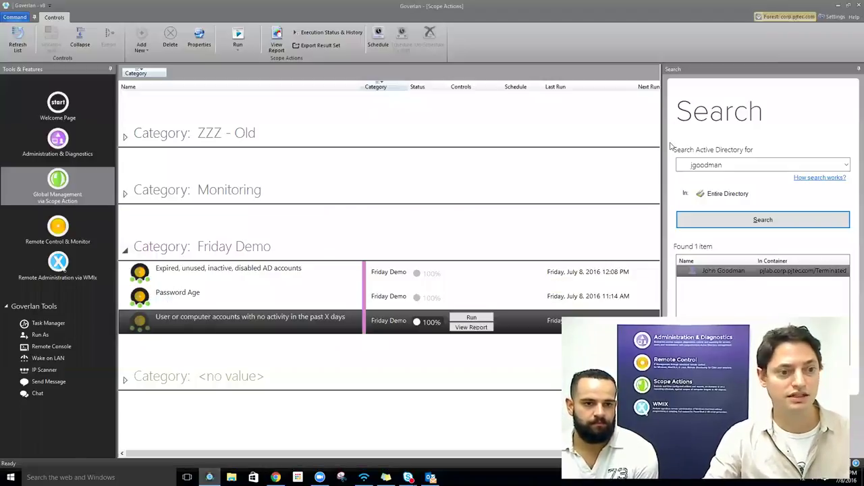
{"action": "left_click", "coordinate": [179, 295]}
{"action": "right_click", "coordinate": [178, 295]}
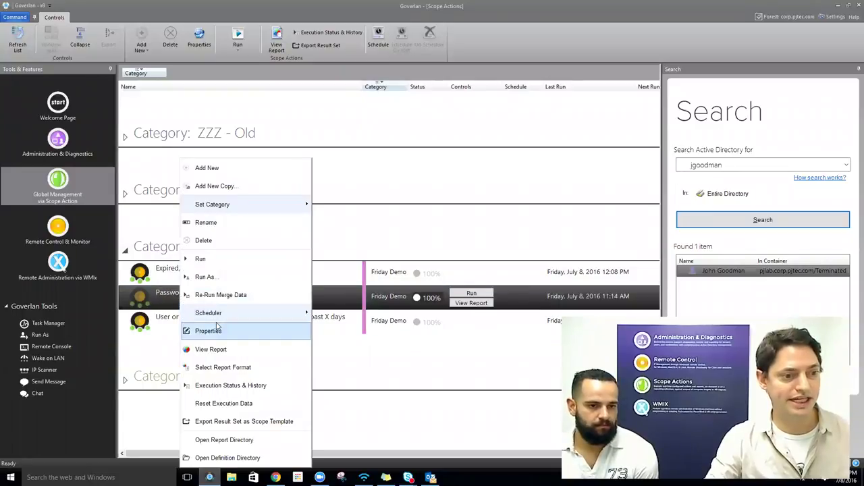
{"action": "left_click", "coordinate": [216, 329]}
{"action": "left_click", "coordinate": [242, 62]}
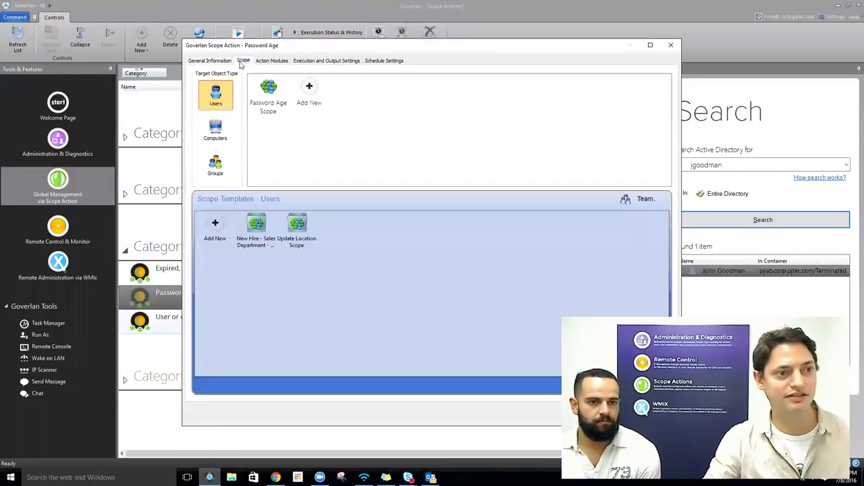
{"action": "double_click", "coordinate": [269, 91]}
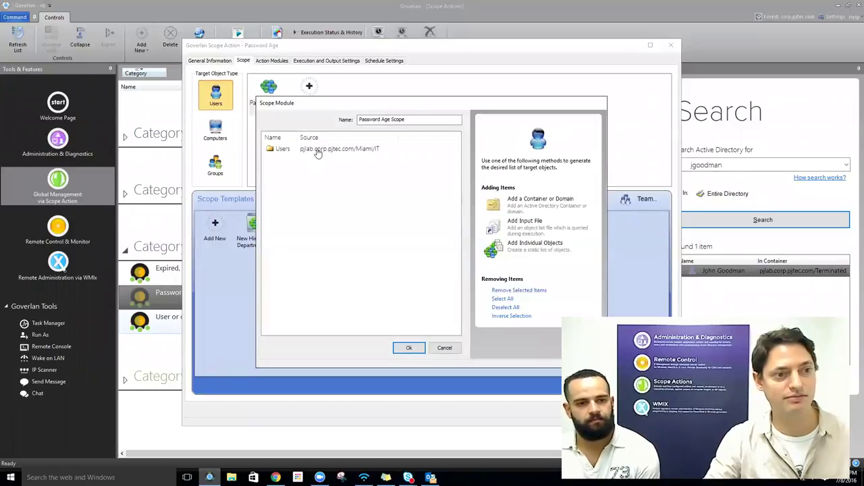
{"action": "key", "text": "Escape"}
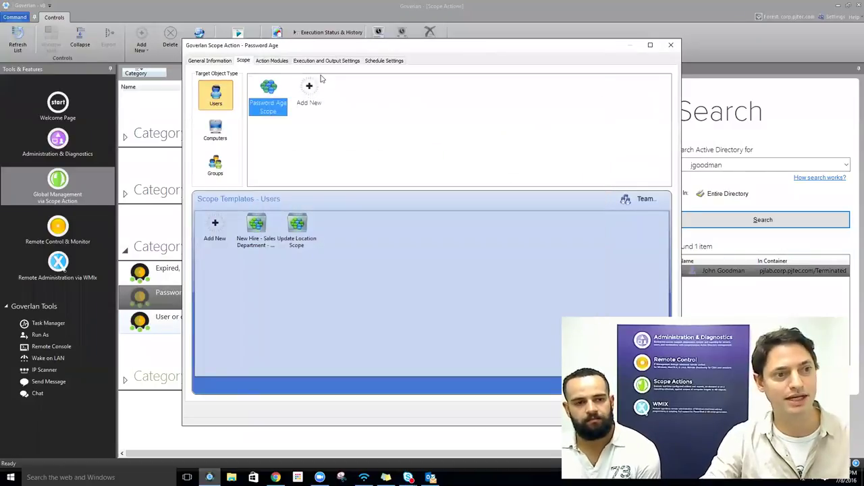
{"action": "left_click", "coordinate": [272, 61]}
{"action": "double_click", "coordinate": [243, 87]}
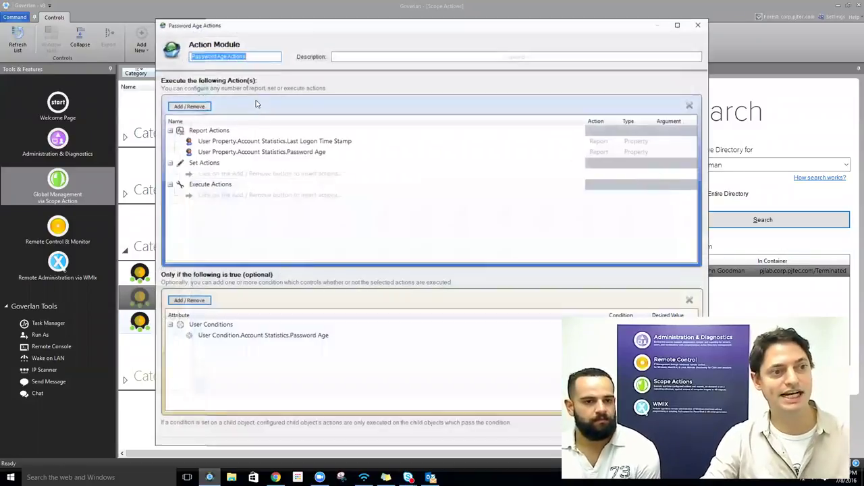
{"action": "left_click", "coordinate": [306, 143]}
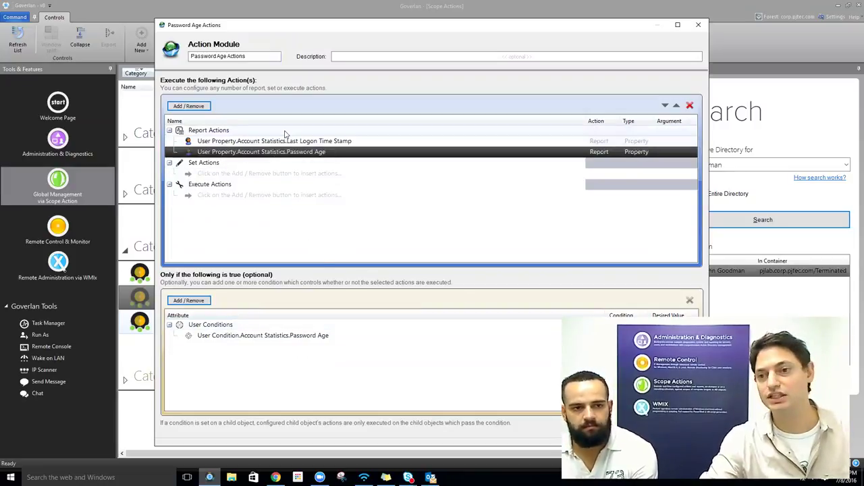
{"action": "double_click", "coordinate": [291, 338]}
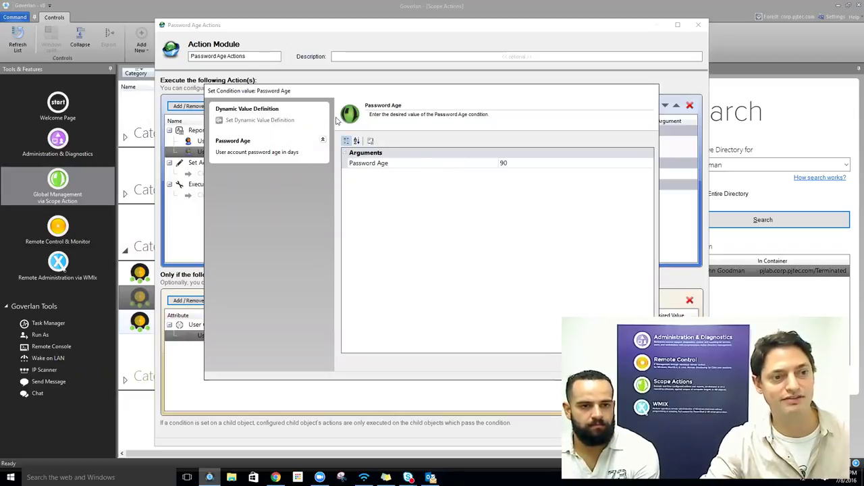
{"action": "key", "text": "Return"}
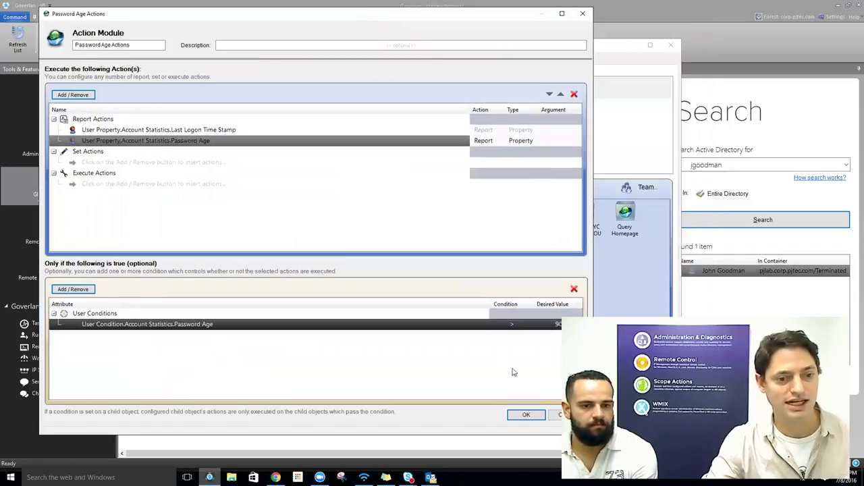
{"action": "left_click", "coordinate": [527, 413]}
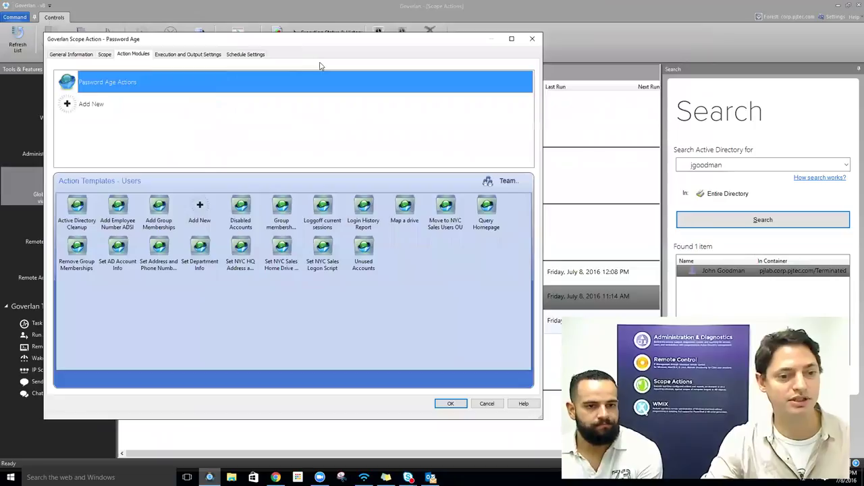
{"action": "key", "text": "Return"}
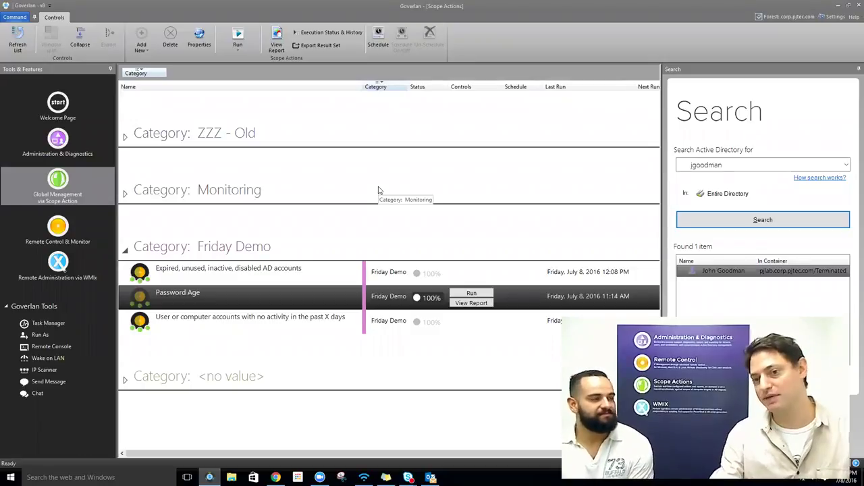
Step: Run the Password Age scope action to open its HTML report of 273 accounts
{"action": "left_click", "coordinate": [480, 296]}
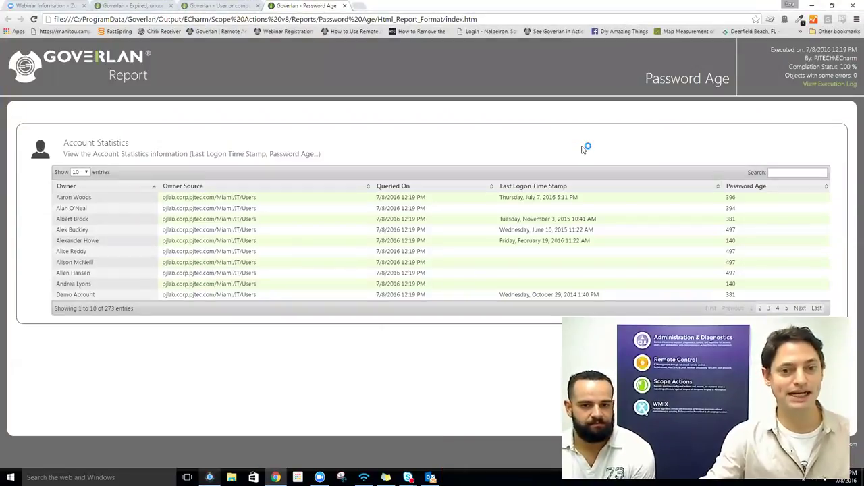
Step: Show all 273 entries sorted by Password Age, then return to Goverlan's Password Age action
{"action": "left_click", "coordinate": [79, 173]}
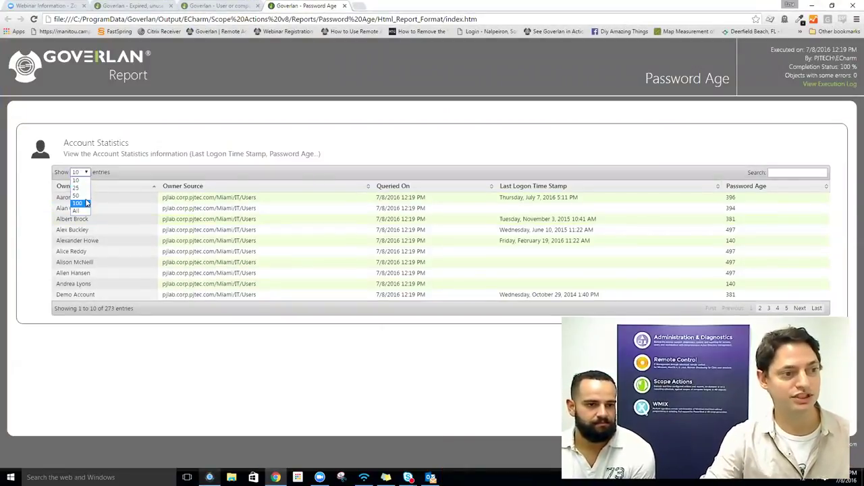
{"action": "left_click", "coordinate": [81, 210]}
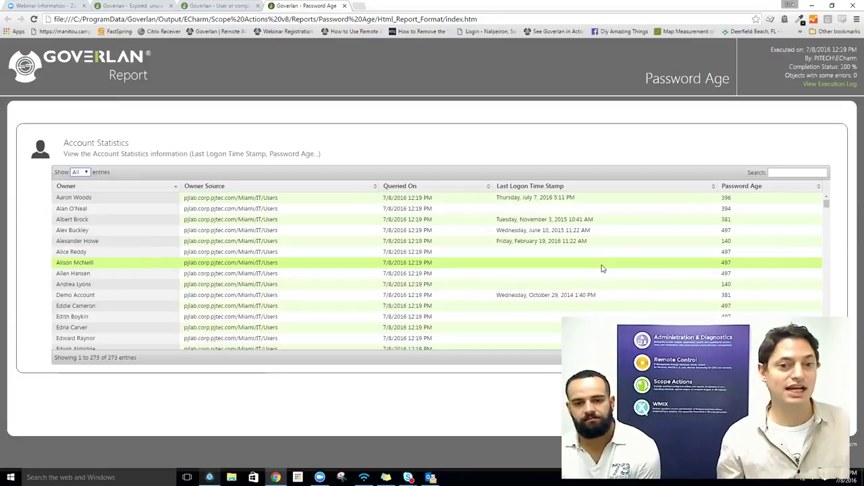
{"action": "left_click", "coordinate": [755, 192]}
{"action": "scroll", "coordinate": [659, 231], "scroll_direction": "down", "scroll_amount": 12}
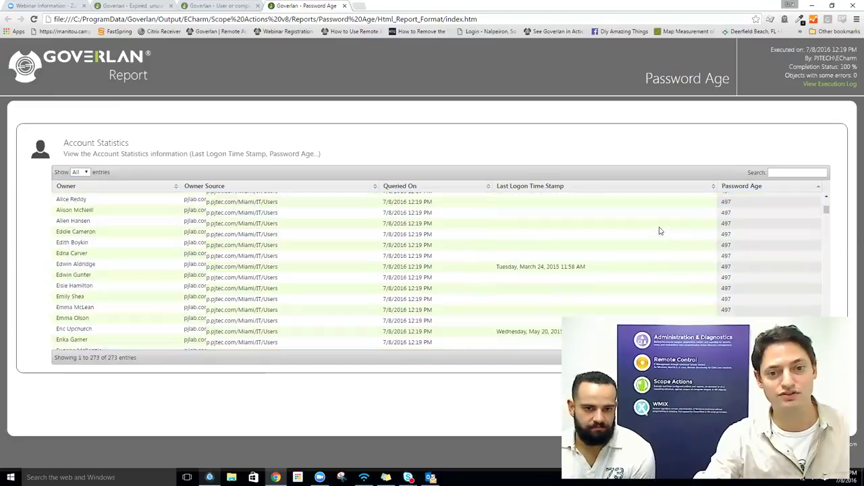
{"action": "scroll", "coordinate": [659, 231], "scroll_direction": "down", "scroll_amount": 12}
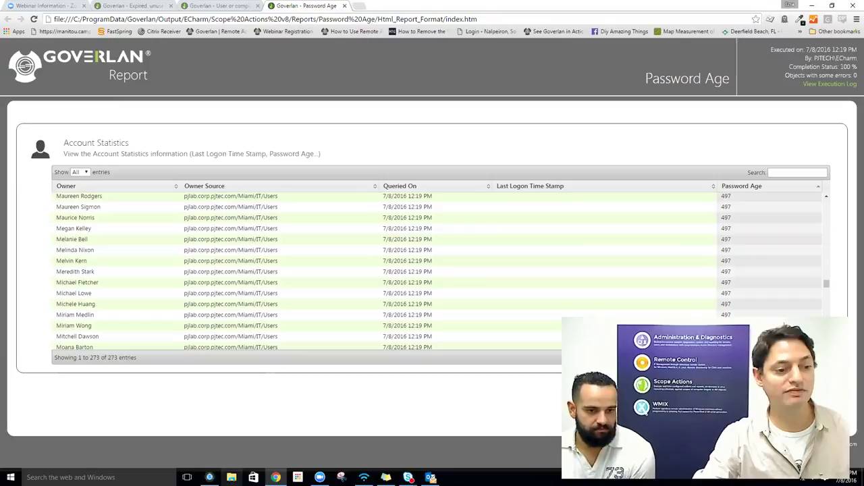
{"action": "left_click", "coordinate": [209, 477]}
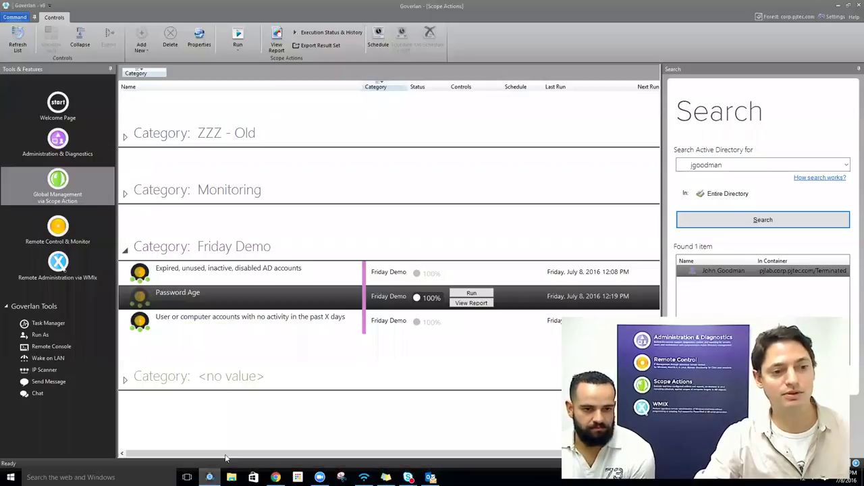
{"action": "right_click", "coordinate": [293, 318]}
{"action": "left_click", "coordinate": [329, 331]}
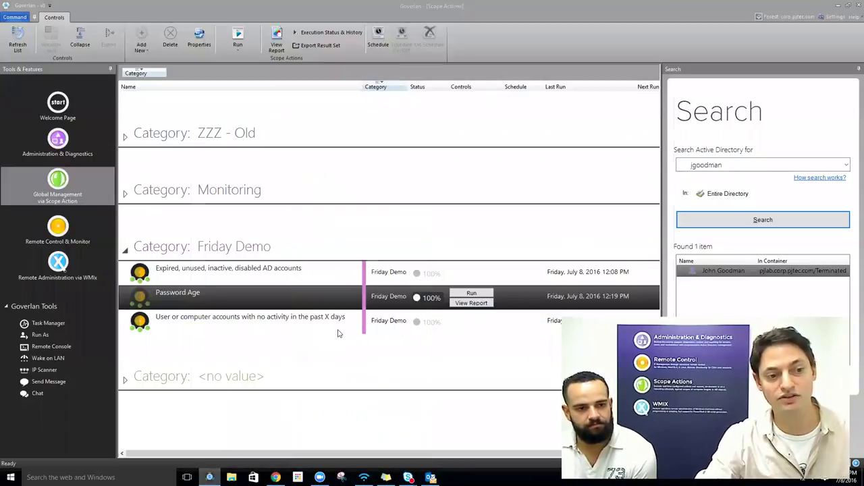
{"action": "left_click", "coordinate": [272, 61]}
{"action": "double_click", "coordinate": [258, 87]}
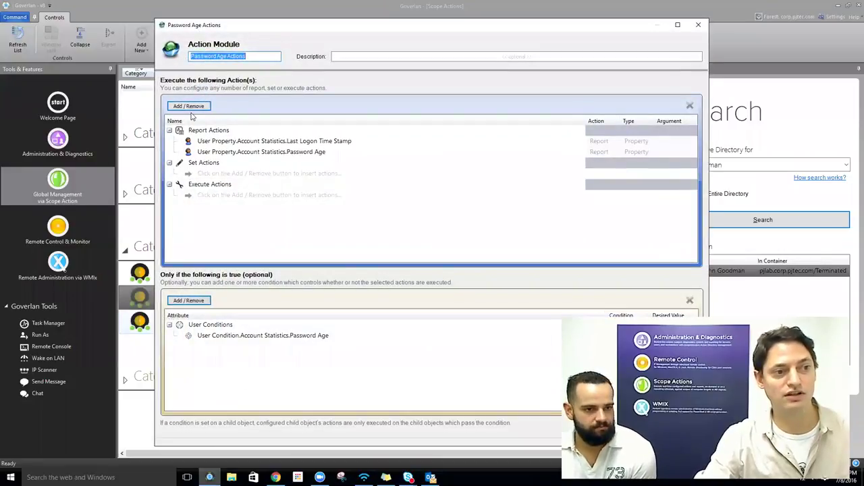
{"action": "left_click", "coordinate": [188, 106]}
{"action": "mouse_move", "coordinate": [218, 119]}
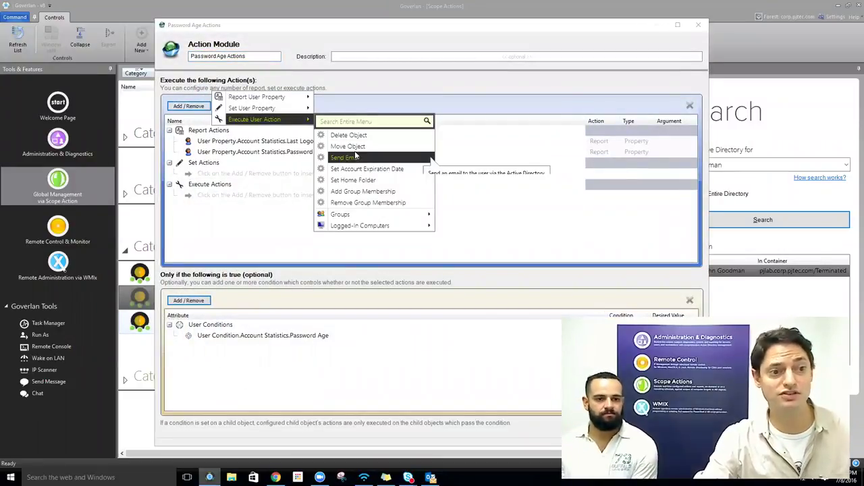
{"action": "mouse_move", "coordinate": [260, 108]}
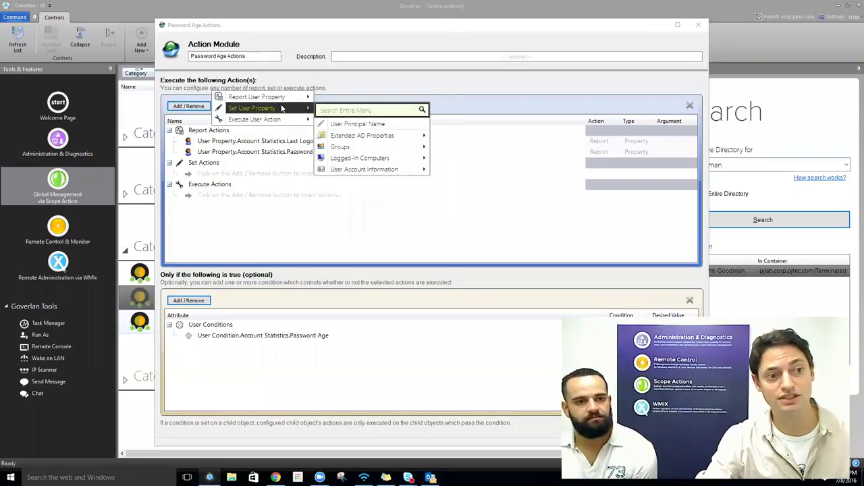
{"action": "mouse_move", "coordinate": [383, 171]}
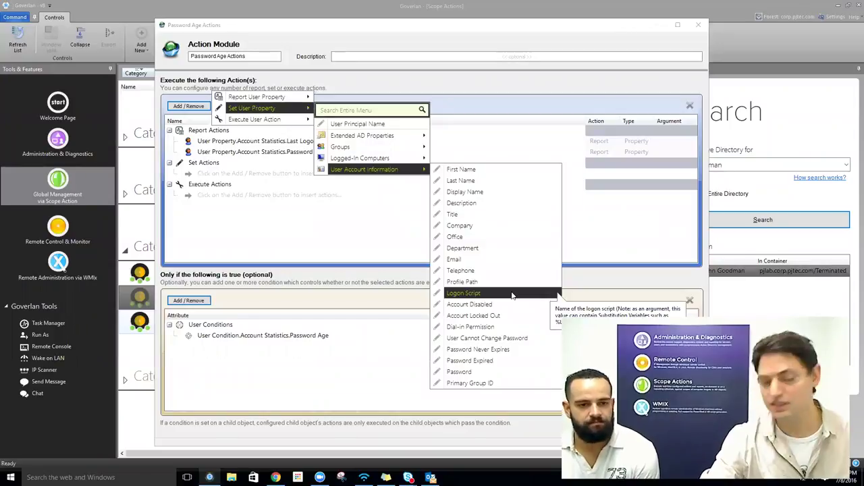
{"action": "left_click", "coordinate": [330, 294]}
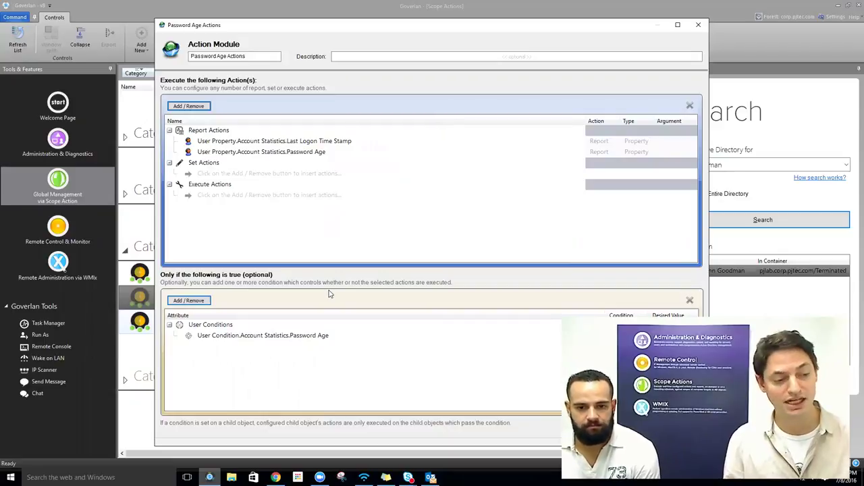
{"action": "key", "text": "Return"}
{"action": "key", "text": "Return"}
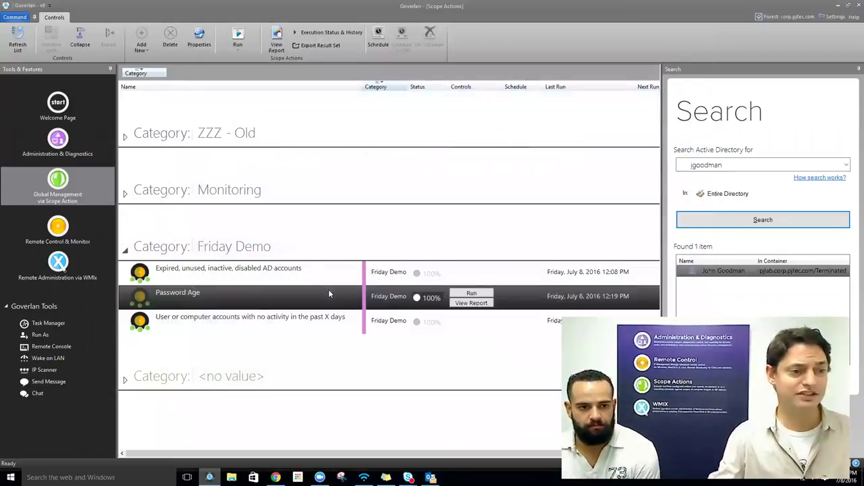
{"action": "left_click", "coordinate": [282, 324]}
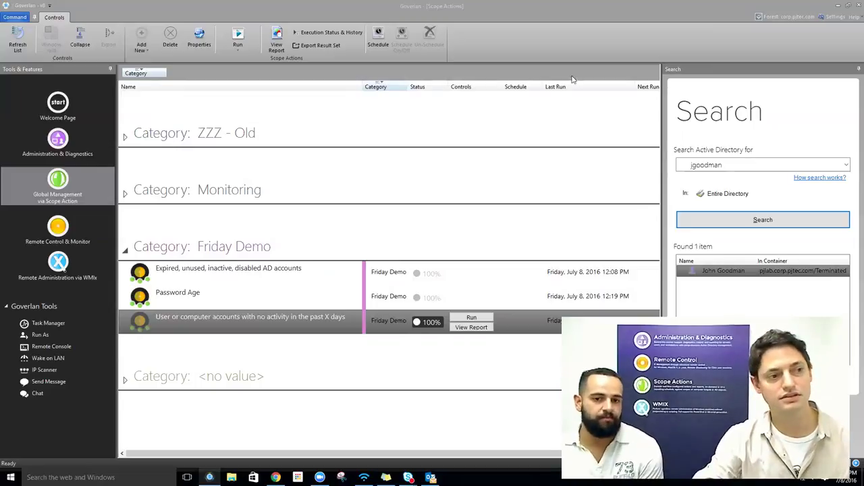
{"action": "double_click", "coordinate": [722, 166]}
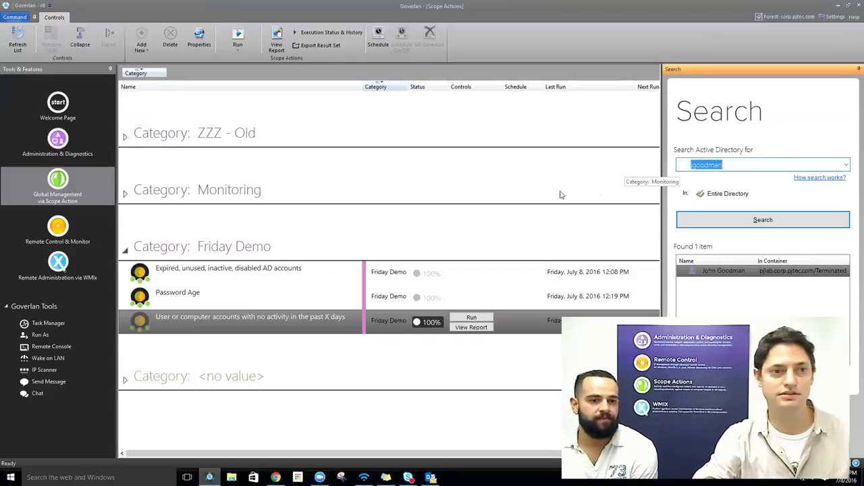
Step: Search users with 'awo*' and open the second result in the directory view
{"action": "type", "text": "awo*"}
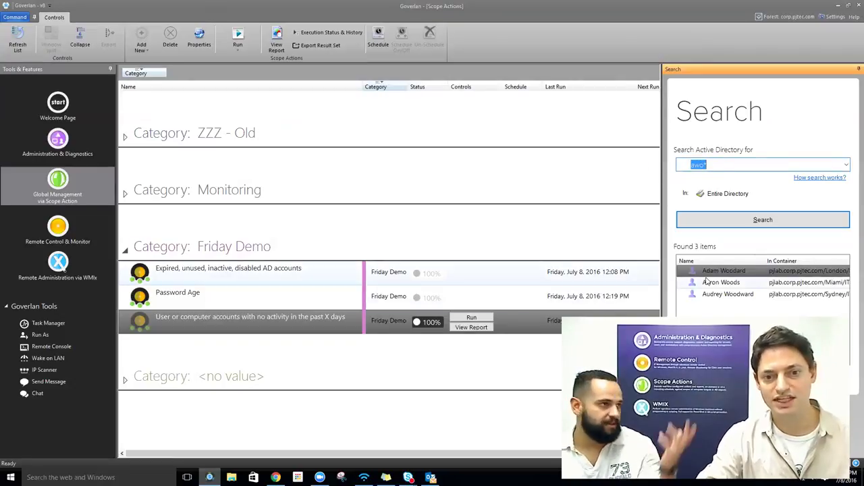
{"action": "left_click", "coordinate": [707, 282]}
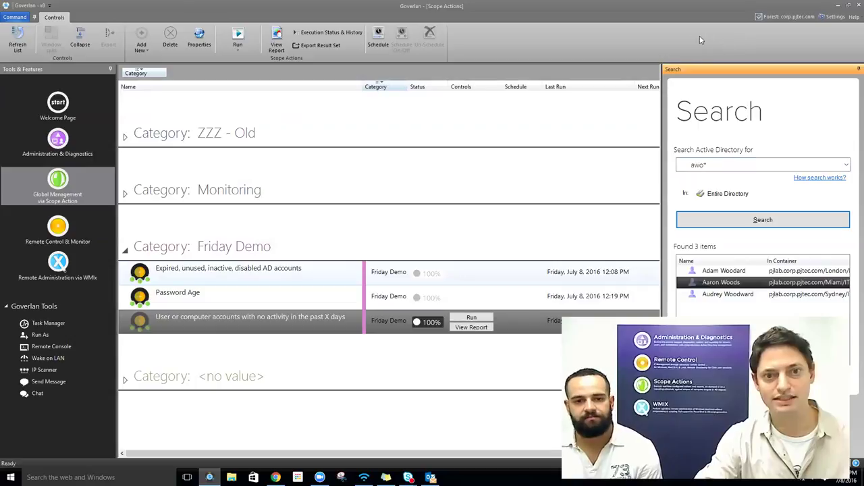
{"action": "right_click", "coordinate": [703, 282]}
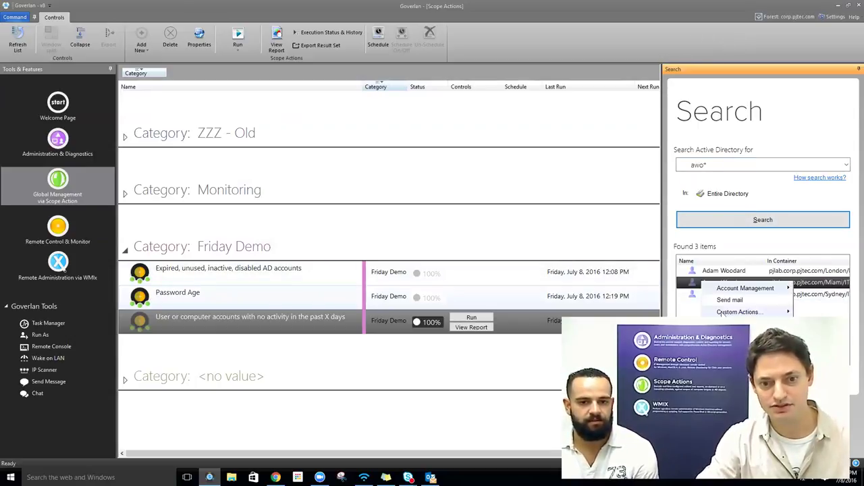
{"action": "double_click", "coordinate": [683, 283]}
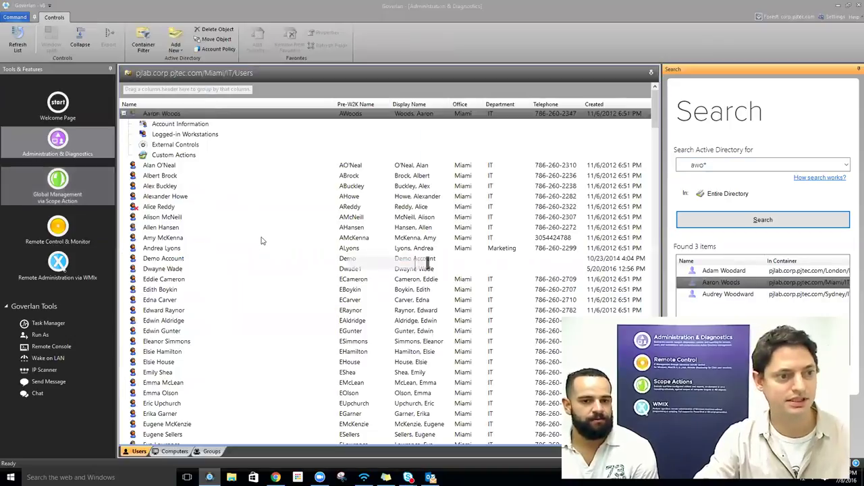
Step: Review the user's login history, then list his workstations: LONGHORN-3 and METRO-2
{"action": "left_click", "coordinate": [171, 125]}
{"action": "left_click", "coordinate": [306, 98]}
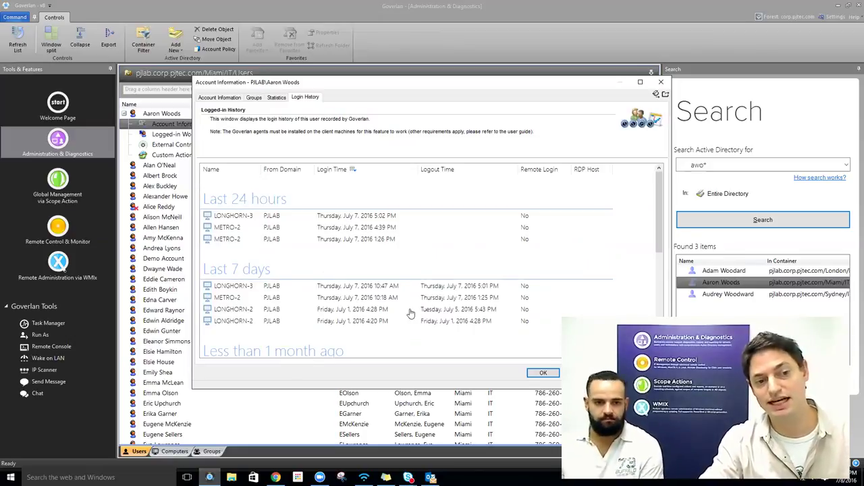
{"action": "scroll", "coordinate": [523, 265], "scroll_direction": "down", "scroll_amount": 4}
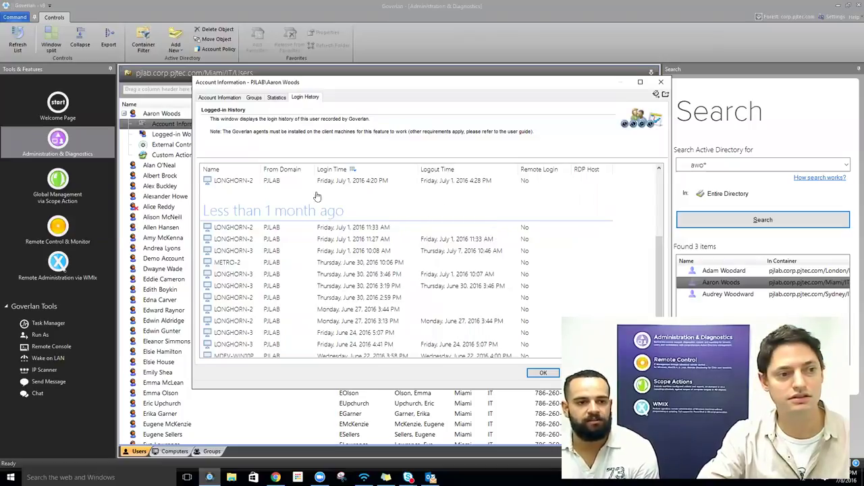
{"action": "key", "text": "Escape"}
{"action": "left_click", "coordinate": [186, 135]}
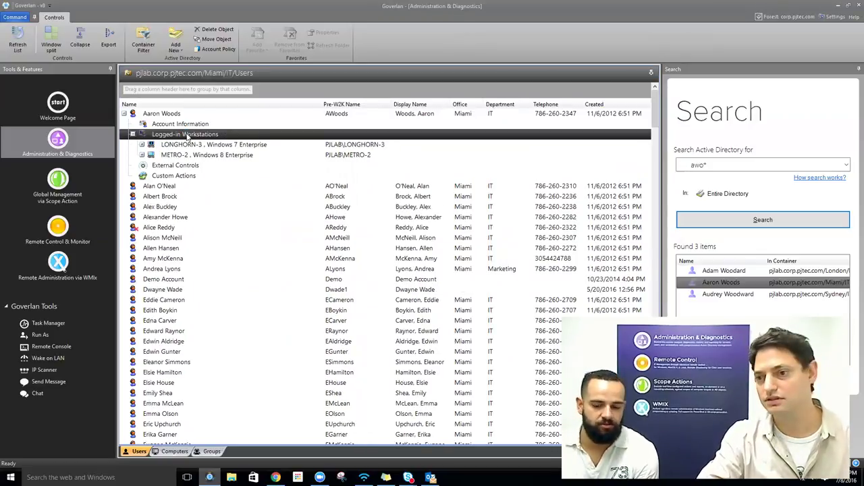
Step: Show the user's custom actions and open the Change Homepage action's properties
{"action": "left_click", "coordinate": [167, 176]}
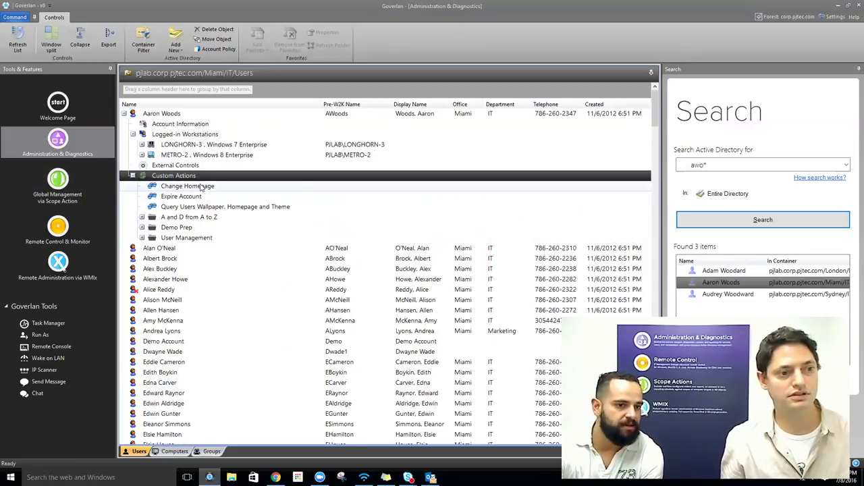
{"action": "right_click", "coordinate": [189, 186]}
{"action": "left_click", "coordinate": [216, 203]}
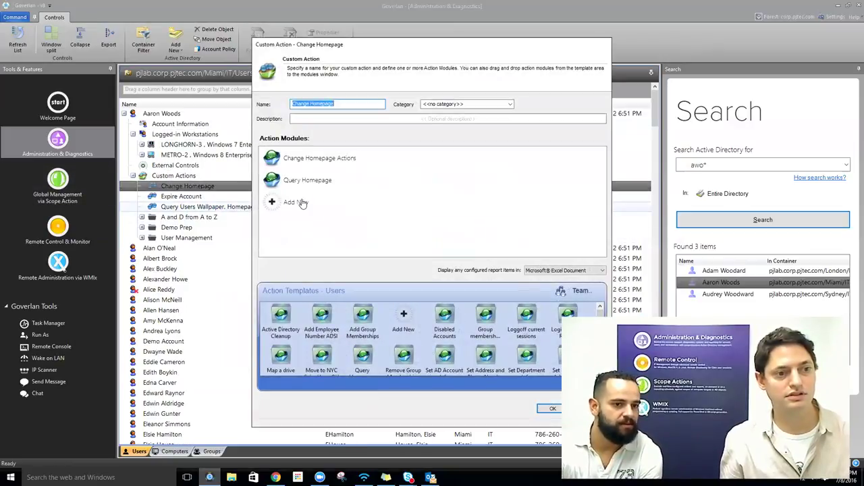
Step: Start a new action module, browse the available Add/Remove actions, then discard and close both dialogs
{"action": "double_click", "coordinate": [296, 197]}
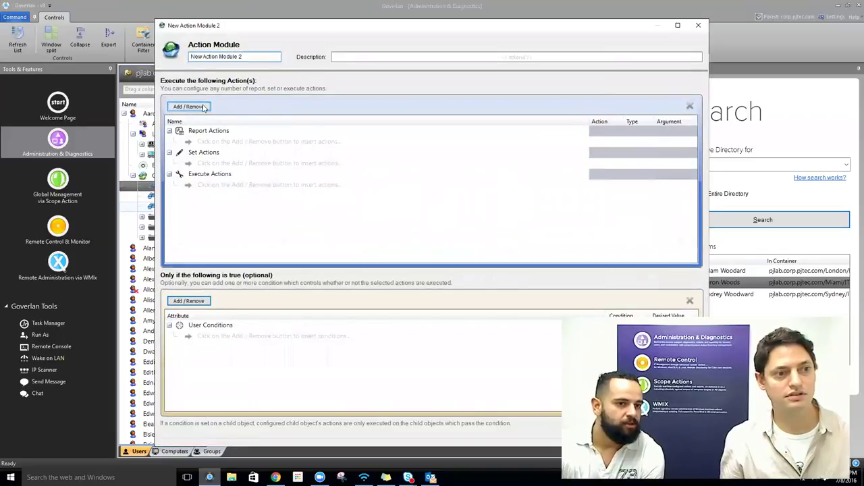
{"action": "left_click", "coordinate": [199, 108]}
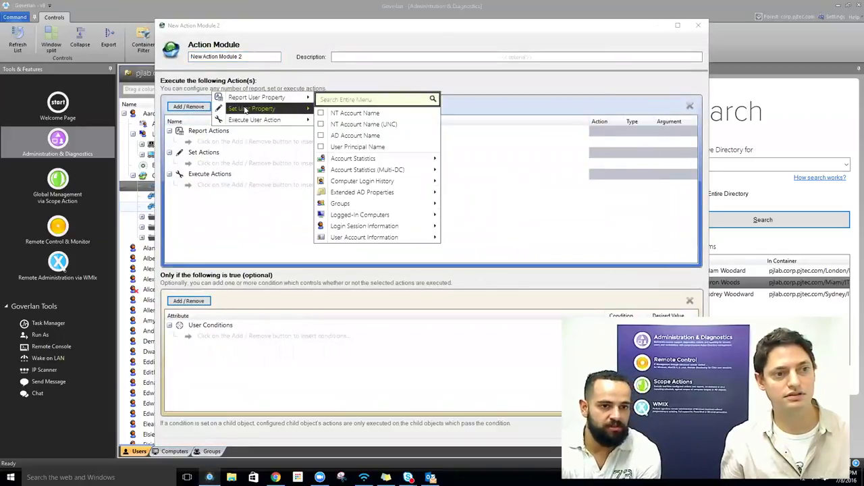
{"action": "mouse_move", "coordinate": [248, 108]}
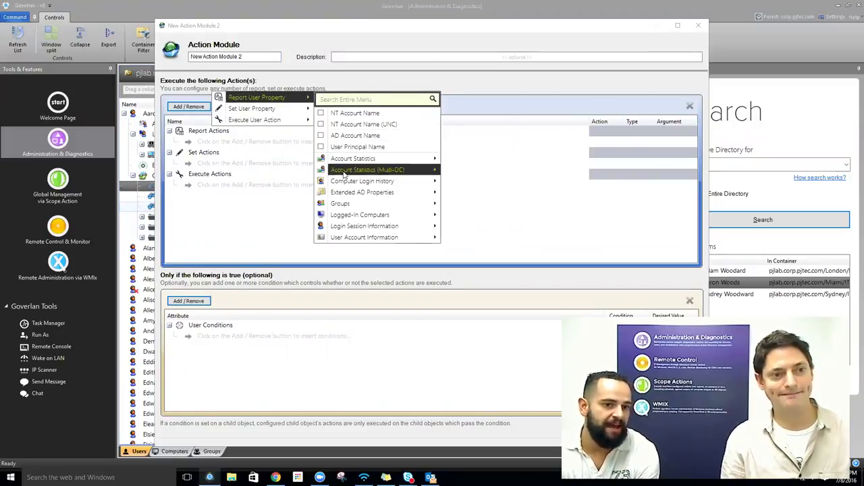
{"action": "mouse_move", "coordinate": [341, 215]}
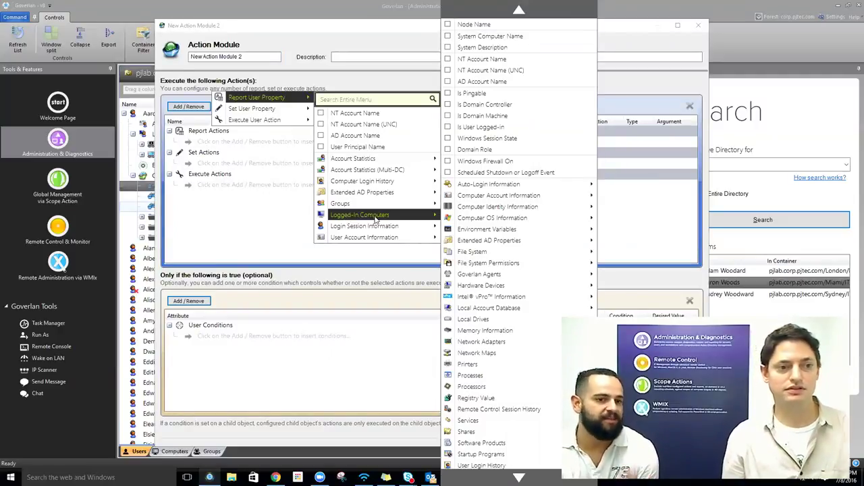
{"action": "mouse_move", "coordinate": [456, 224]}
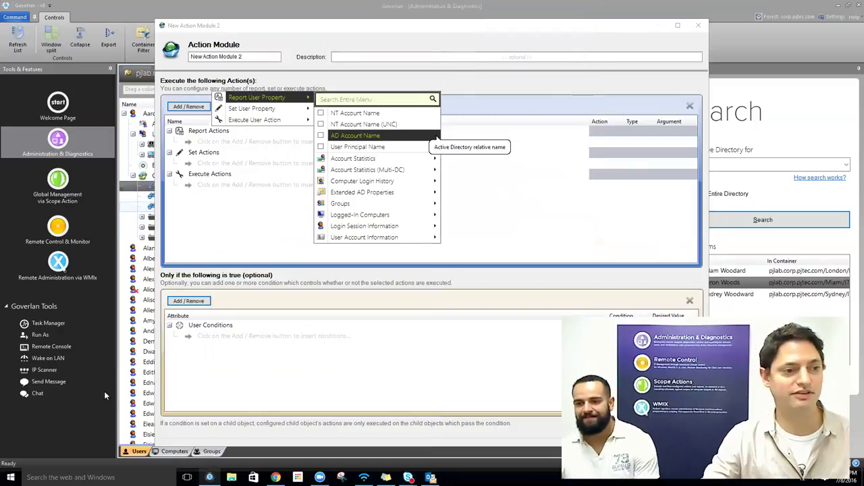
{"action": "left_click", "coordinate": [208, 222]}
{"action": "key", "text": "Escape"}
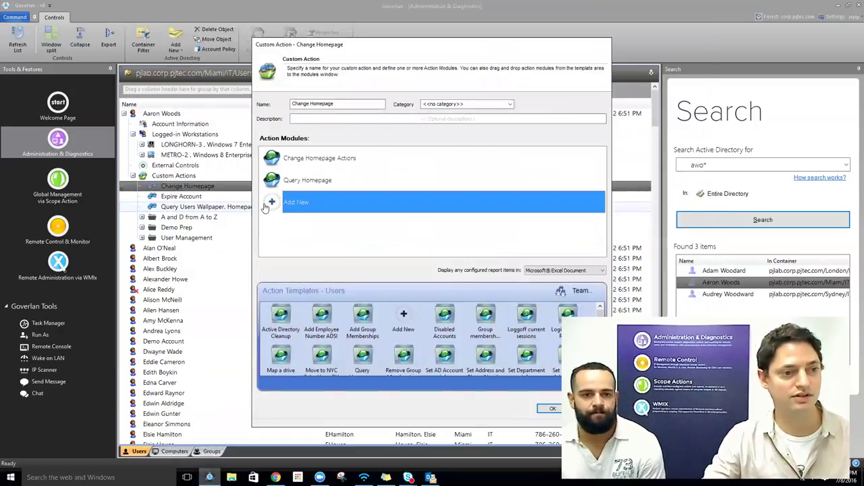
{"action": "key", "text": "Escape"}
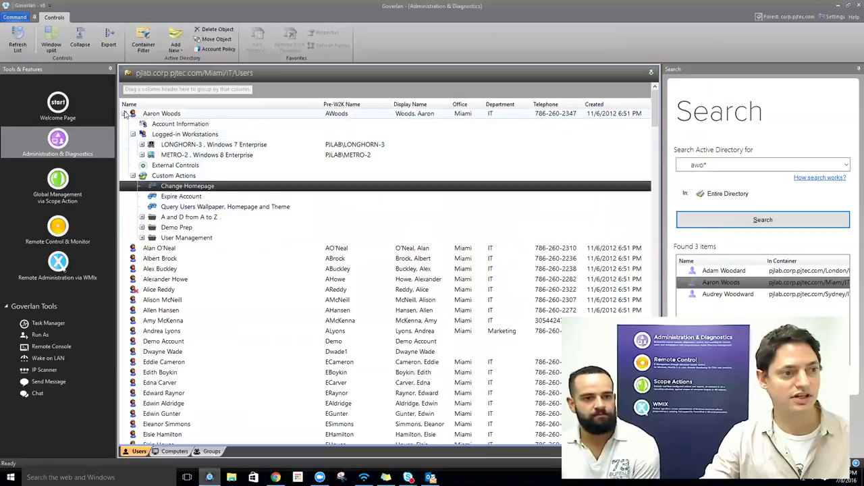
Step: Collapse the first user, expand the user created 5/20/2016, and open their Account Information
{"action": "left_click", "coordinate": [124, 114]}
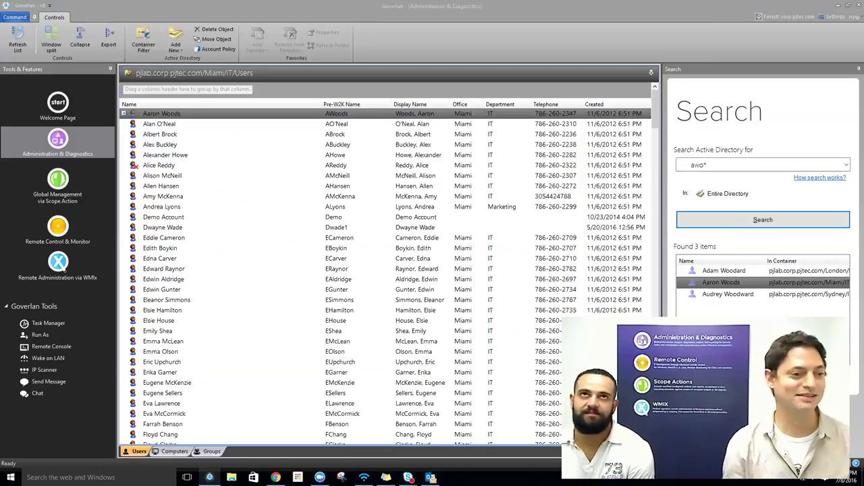
{"action": "double_click", "coordinate": [158, 228]}
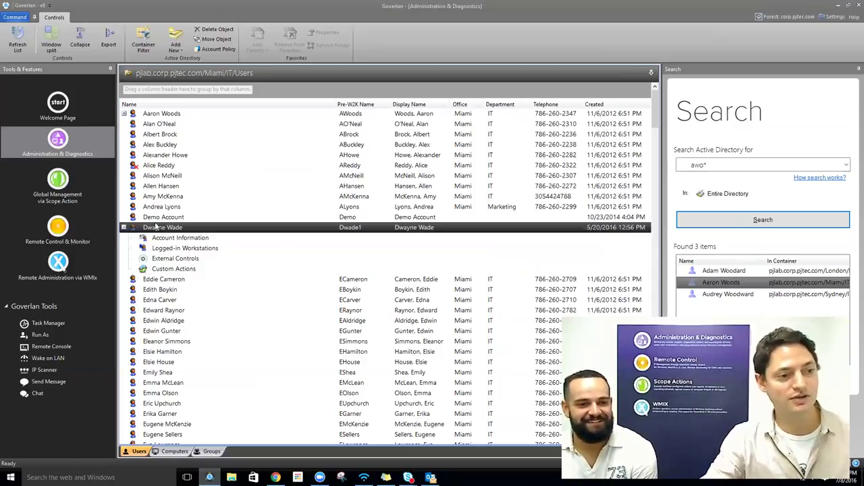
{"action": "left_click", "coordinate": [168, 238]}
{"action": "double_click", "coordinate": [167, 237]}
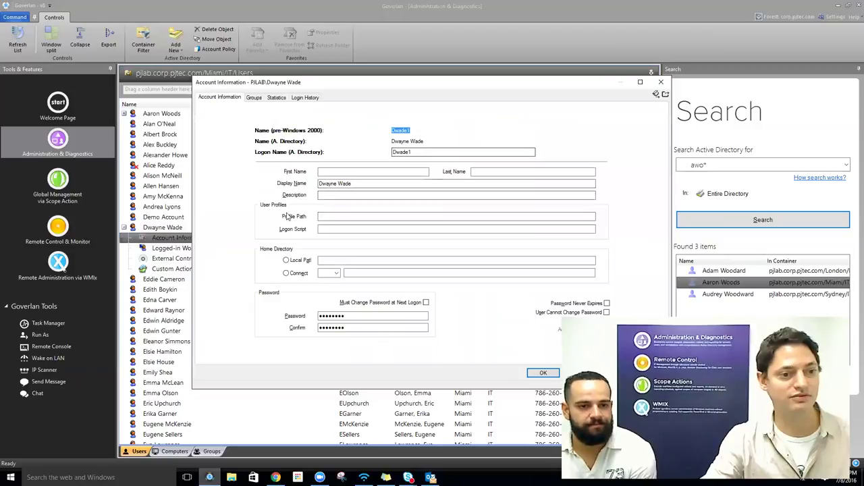
Step: Review the user's four group memberships on the Groups tab, then close Account Information
{"action": "left_click", "coordinate": [255, 98]}
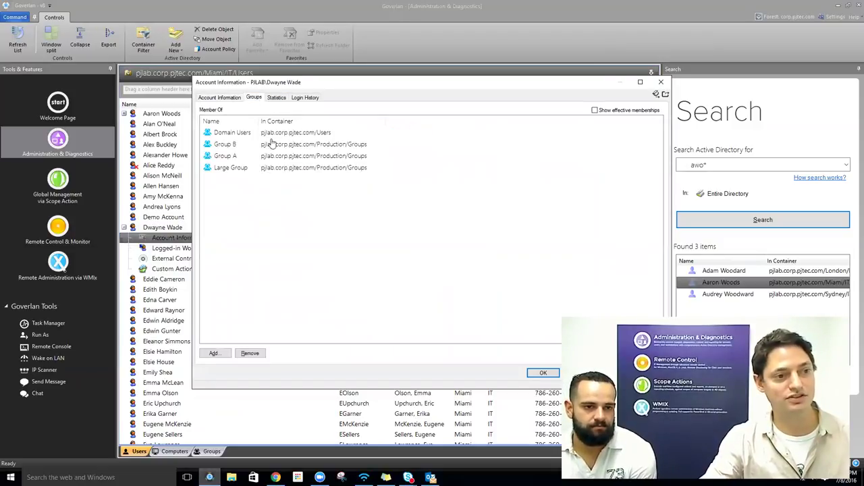
{"action": "left_click", "coordinate": [662, 81]}
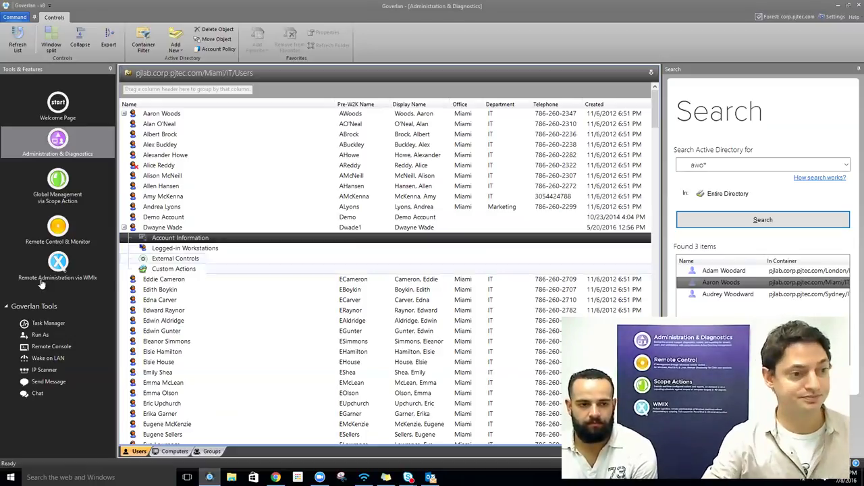
Step: Expand the user's User Management custom actions and open Terminate Employee's properties
{"action": "double_click", "coordinate": [172, 269]}
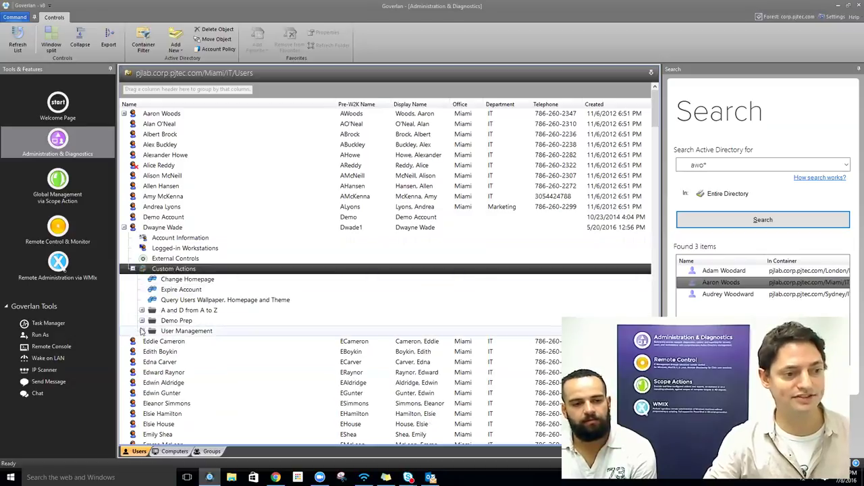
{"action": "left_click", "coordinate": [142, 331]}
{"action": "right_click", "coordinate": [210, 362]}
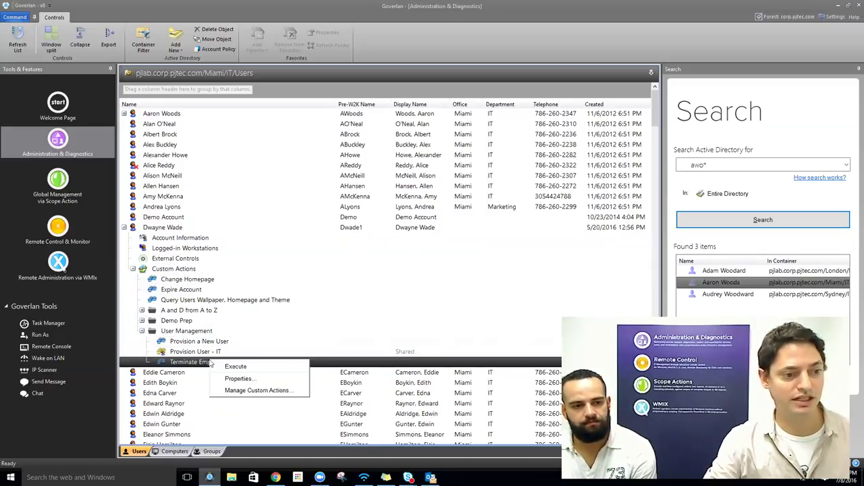
{"action": "left_click", "coordinate": [247, 376]}
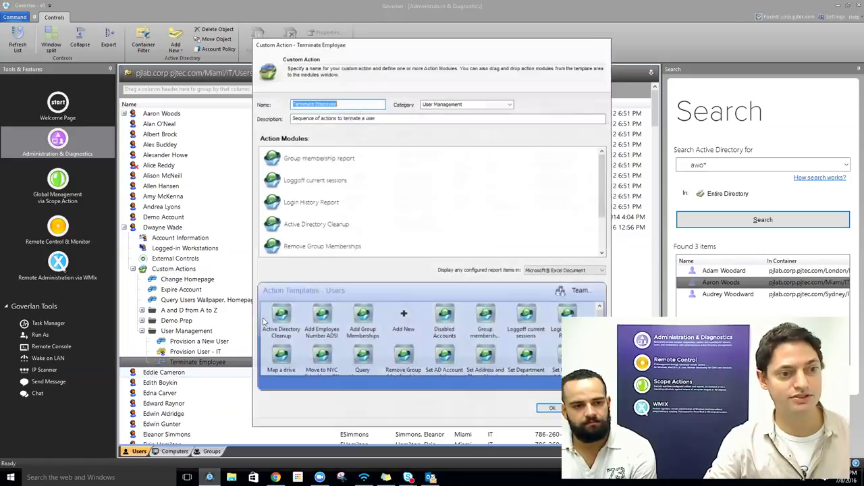
Step: Review the Group membership report, Logoff current sessions, Login History Report and Active Directory Cleanup modules
{"action": "left_click", "coordinate": [327, 160]}
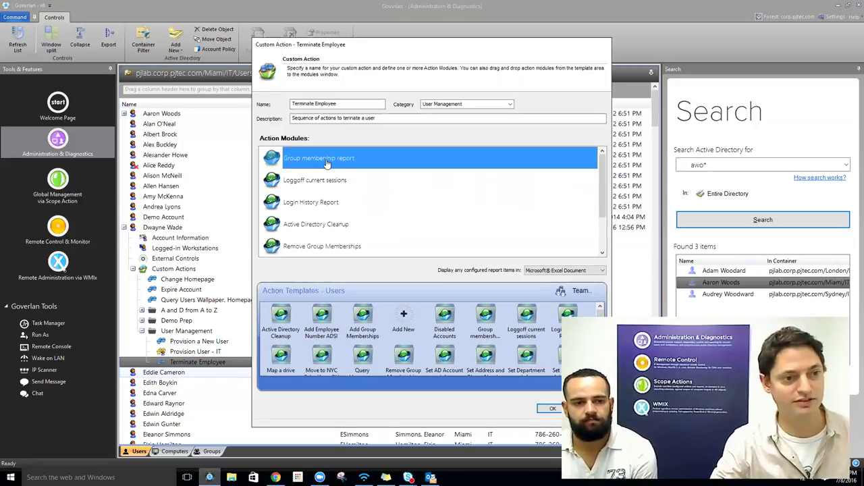
{"action": "left_click", "coordinate": [350, 181]}
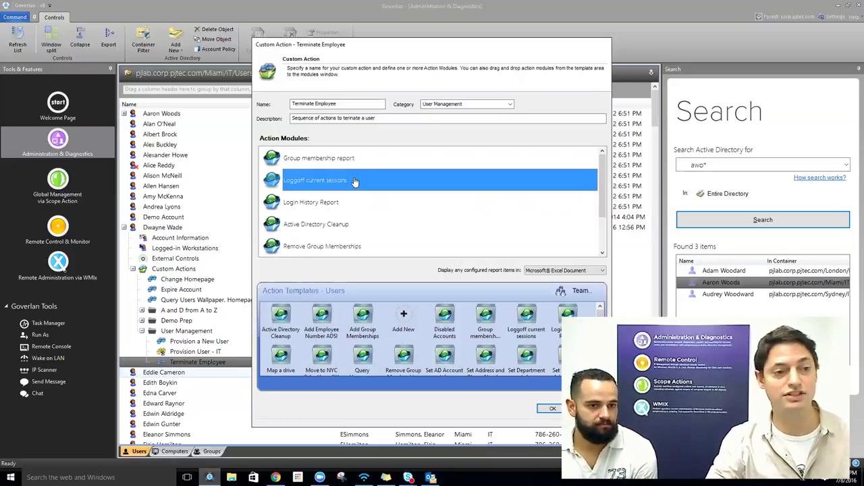
{"action": "left_click", "coordinate": [347, 209]}
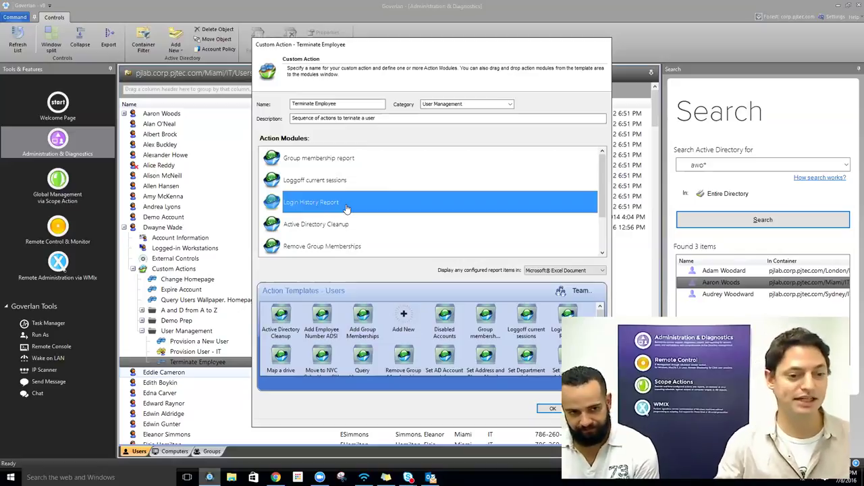
{"action": "left_click", "coordinate": [333, 230]}
{"action": "double_click", "coordinate": [333, 230]}
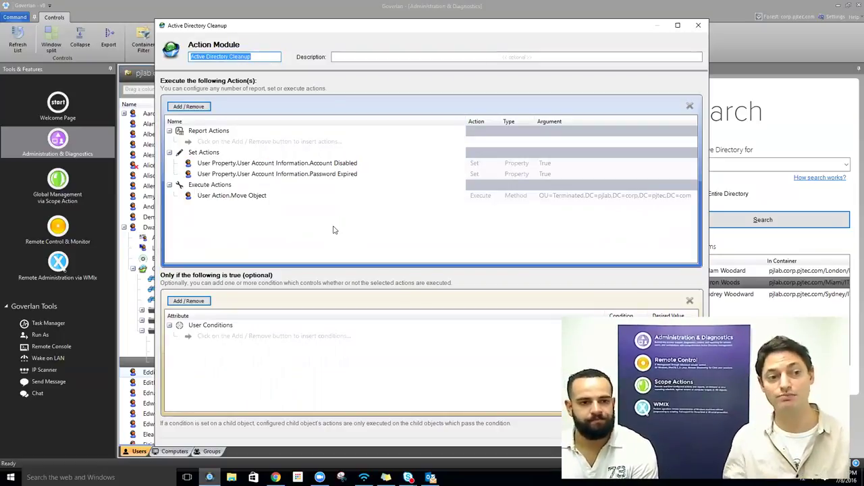
{"action": "key", "text": "Return"}
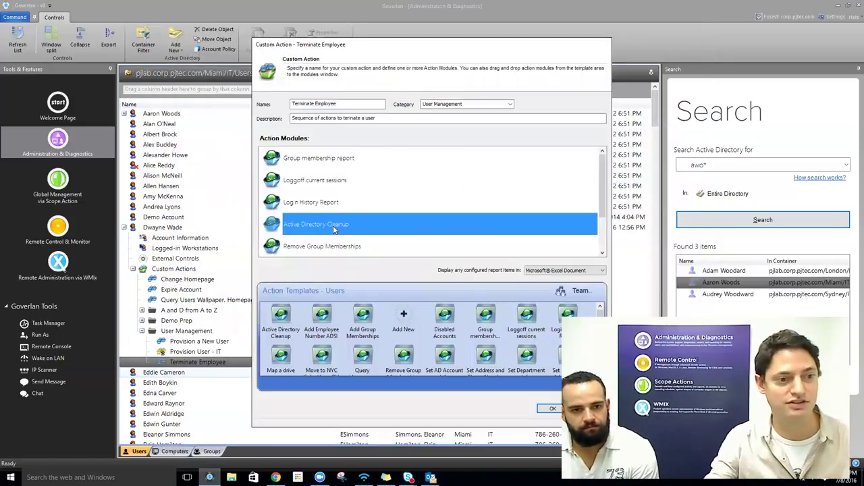
Step: Inspect the Remove Group Memberships module settings, then close the Terminate Employee properties
{"action": "scroll", "coordinate": [333, 229], "scroll_direction": "down", "scroll_amount": 2}
{"action": "right_click", "coordinate": [338, 202]}
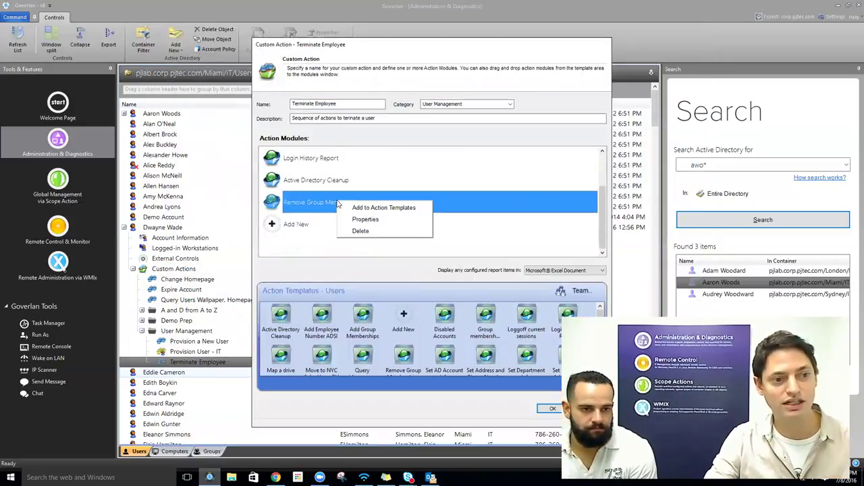
{"action": "left_click", "coordinate": [365, 219]}
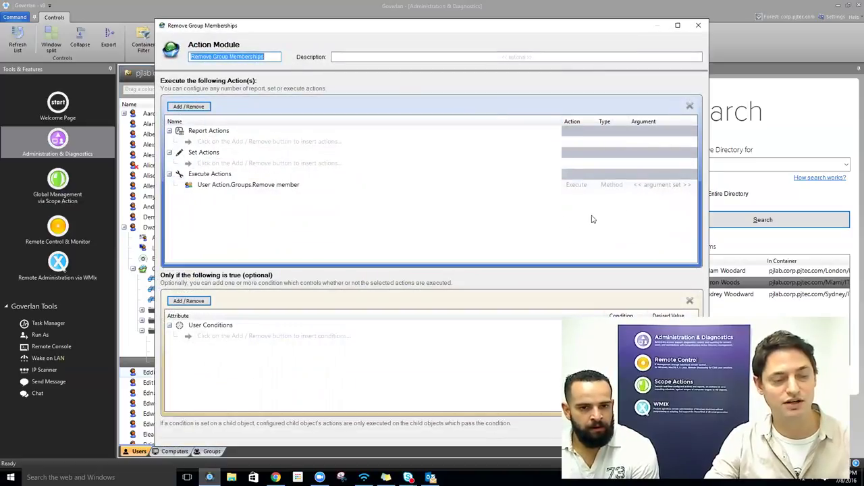
{"action": "key", "text": "Escape"}
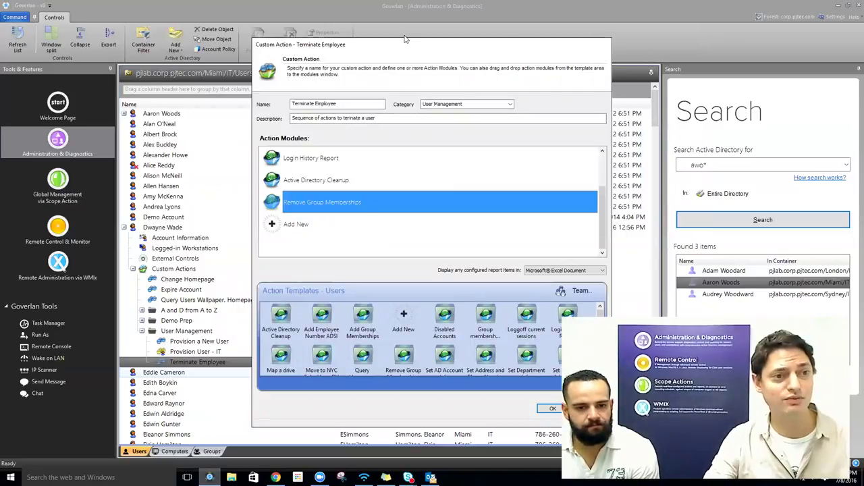
{"action": "left_click_drag", "start_coordinate": [405, 39], "coordinate": [335, 37]}
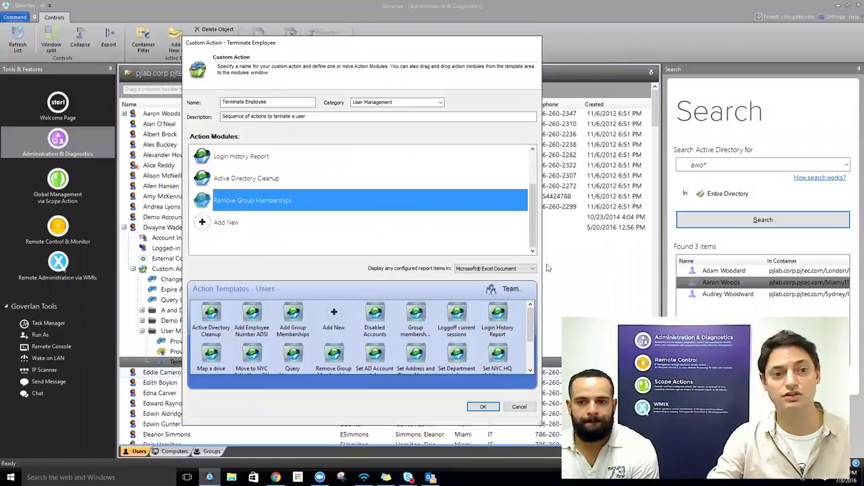
{"action": "scroll", "coordinate": [526, 259], "scroll_direction": "up", "scroll_amount": 2}
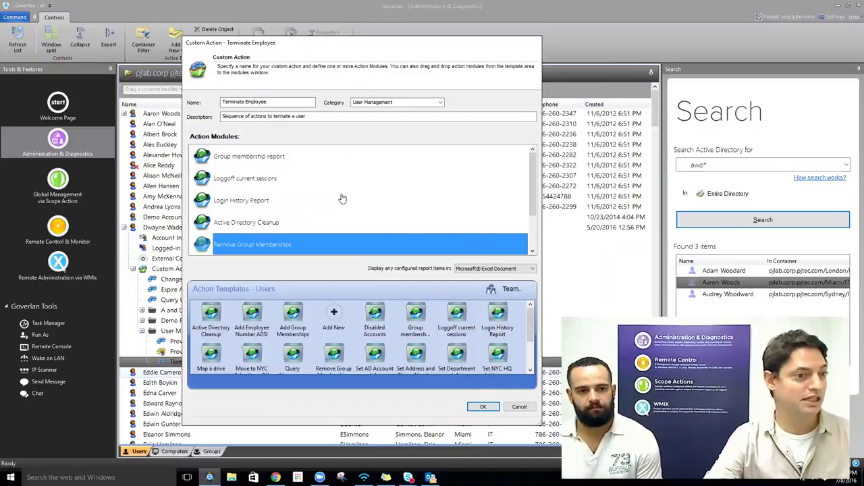
{"action": "scroll", "coordinate": [347, 192], "scroll_direction": "down", "scroll_amount": 1}
{"action": "key", "text": "Return"}
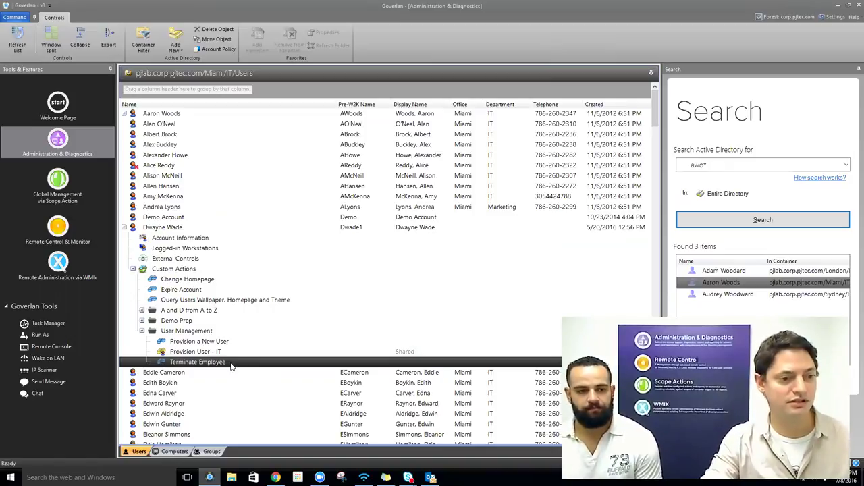
Step: Run Terminate Employee on the user, acknowledge its success, and return to the Goverlan console
{"action": "double_click", "coordinate": [230, 365]}
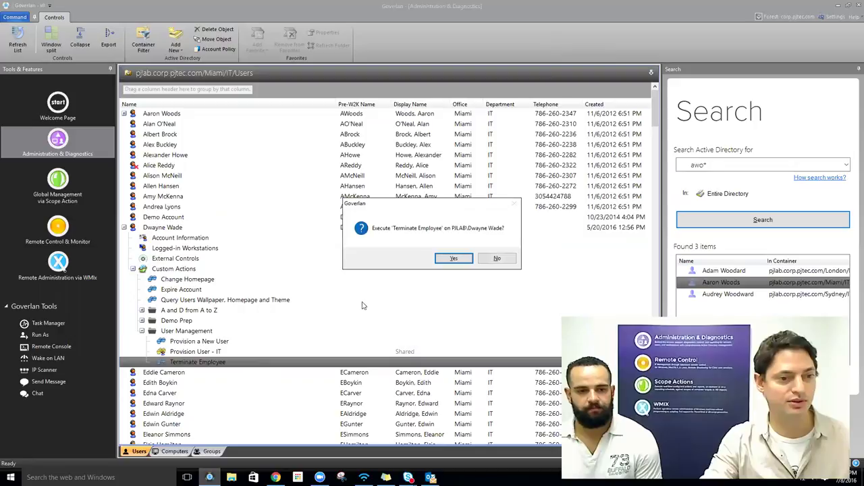
{"action": "left_click", "coordinate": [446, 259]}
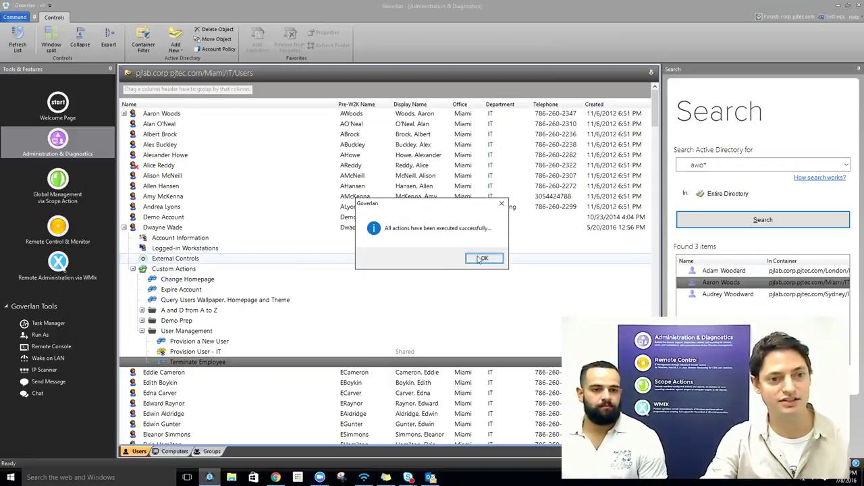
{"action": "left_click", "coordinate": [479, 259]}
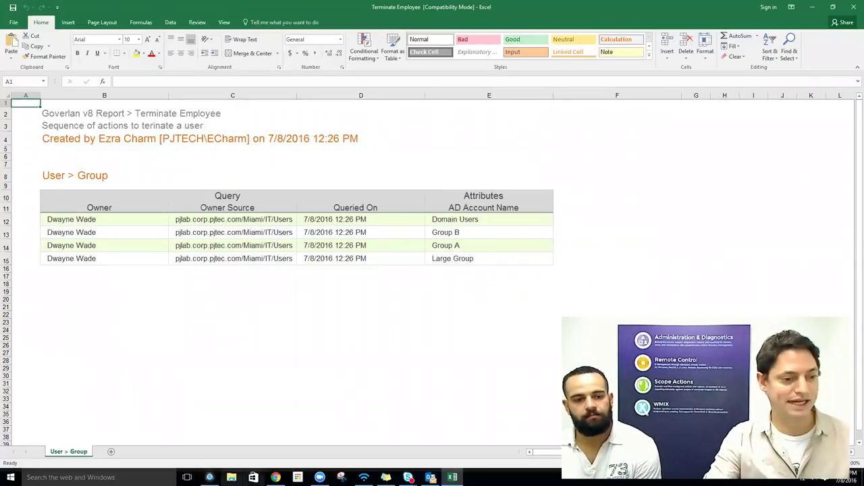
{"action": "left_click", "coordinate": [209, 477]}
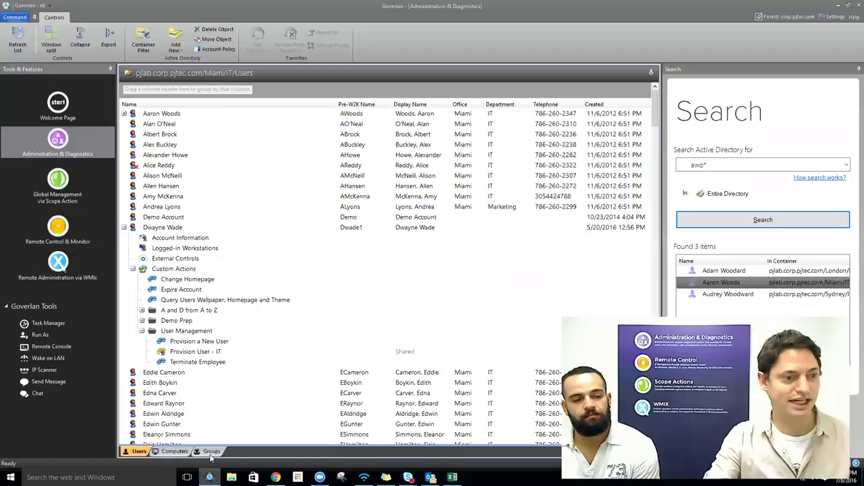
Step: Refresh the list, show the Terminated container, and open the terminated user's Account Information
{"action": "left_click", "coordinate": [17, 39]}
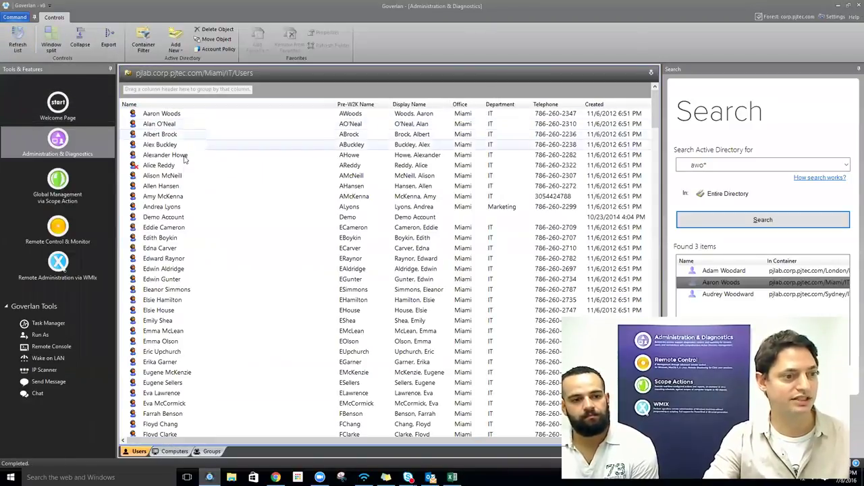
{"action": "left_click", "coordinate": [192, 73]}
{"action": "scroll", "coordinate": [205, 297], "scroll_direction": "down", "scroll_amount": 2}
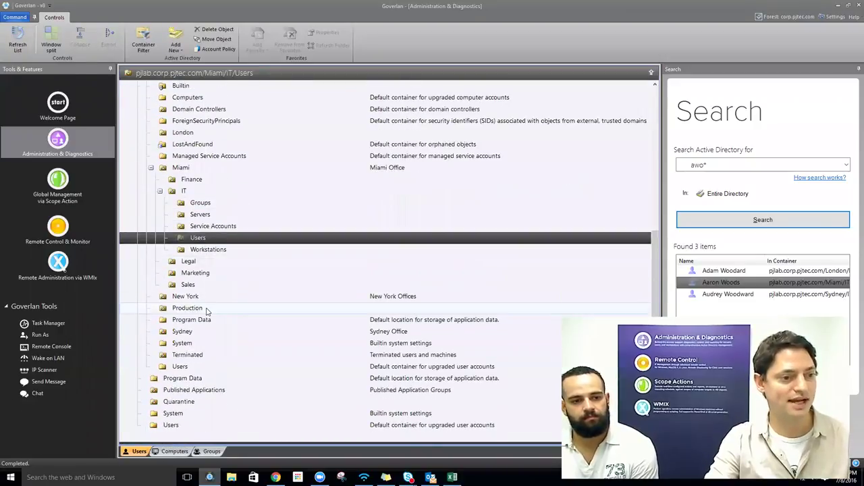
{"action": "left_click", "coordinate": [196, 358]}
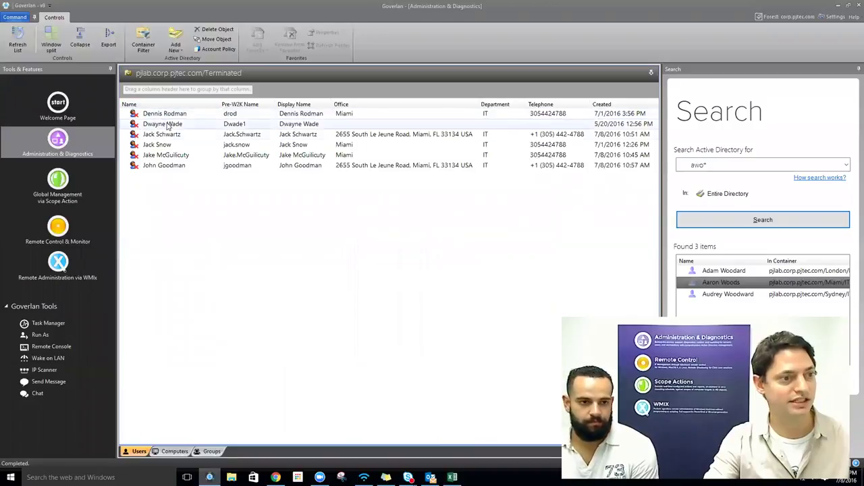
{"action": "double_click", "coordinate": [165, 124]}
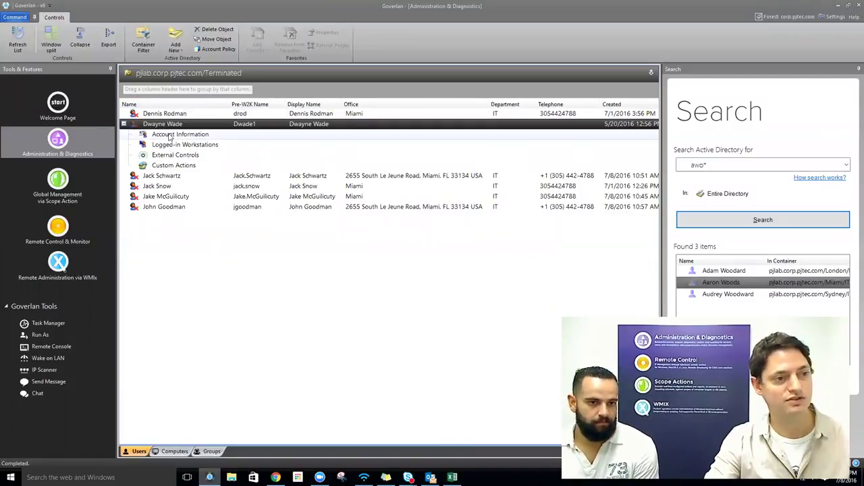
{"action": "double_click", "coordinate": [169, 134]}
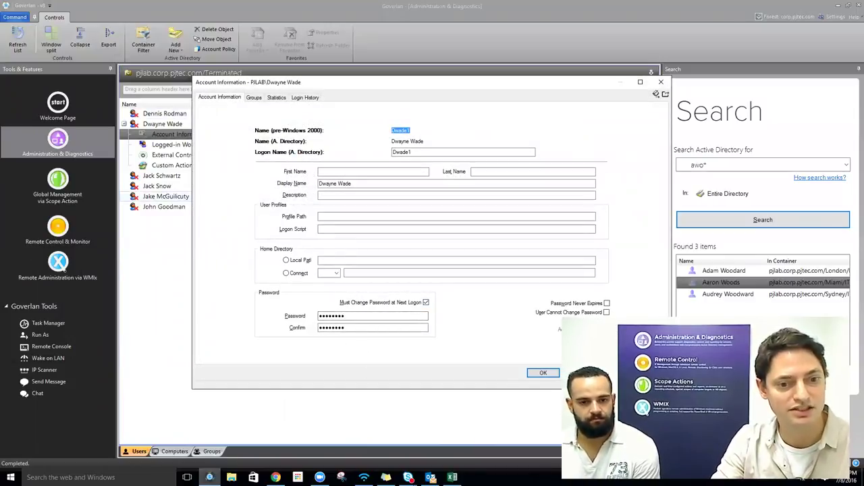
Step: Confirm on the Groups tab that only Domain Users remains, then close the window
{"action": "left_click", "coordinate": [259, 97]}
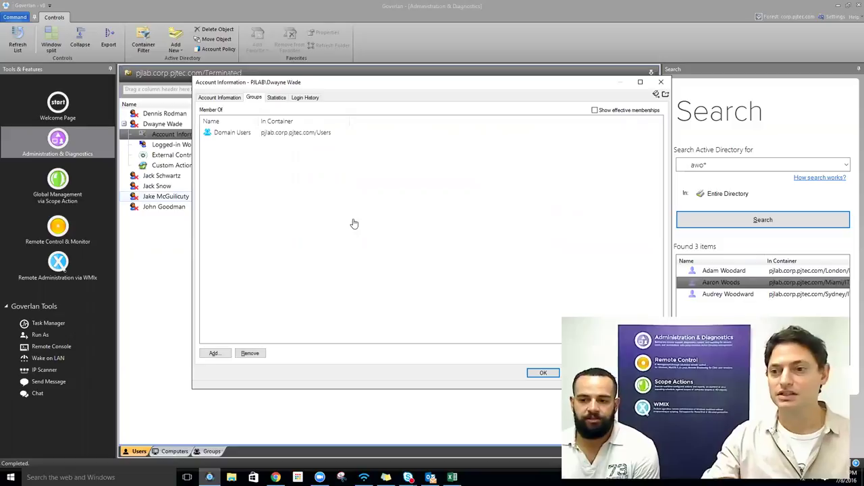
{"action": "key", "text": "Escape"}
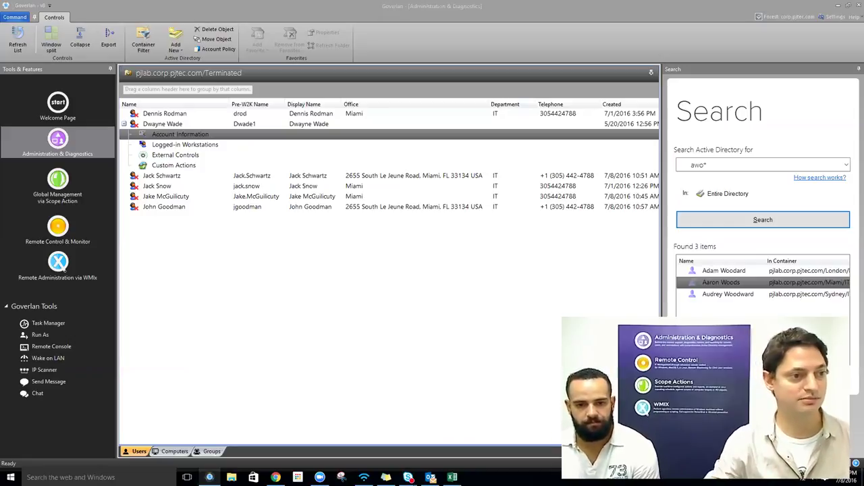
Step: Switch to the Miami/IT/Users container and bring up the Add New object choices
{"action": "left_click", "coordinate": [167, 74]}
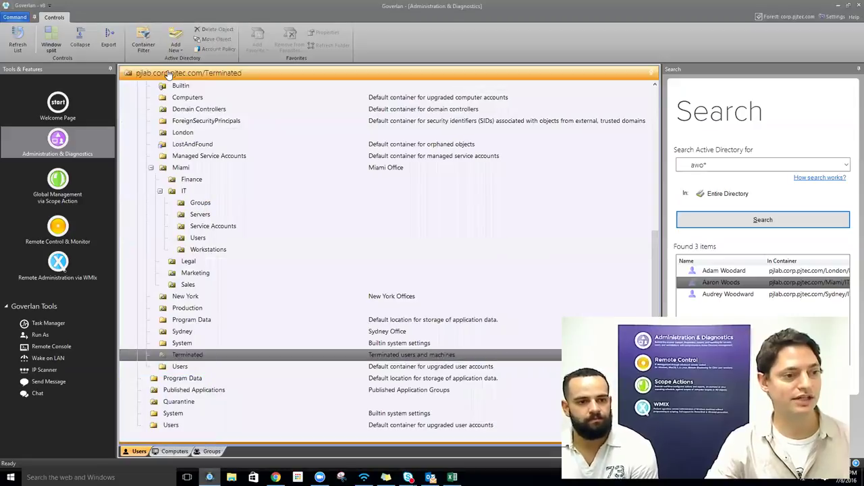
{"action": "left_click", "coordinate": [208, 250]}
{"action": "left_click", "coordinate": [162, 73]}
{"action": "left_click", "coordinate": [196, 238]}
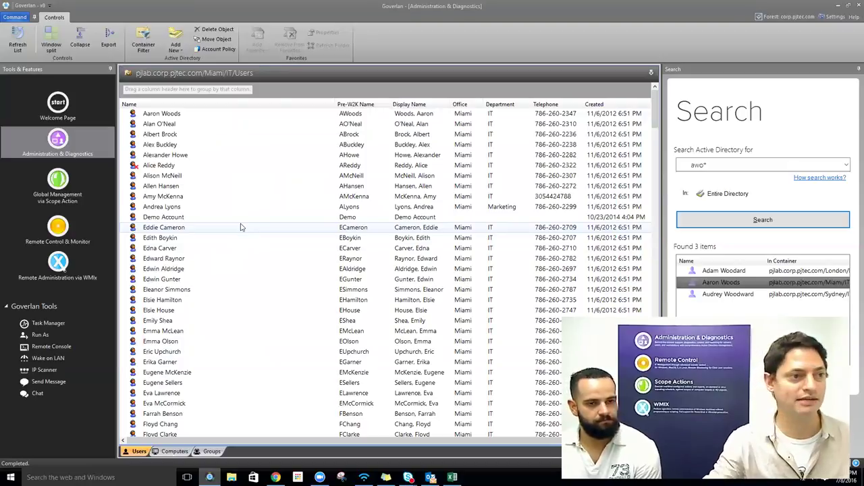
{"action": "left_click", "coordinate": [175, 42]}
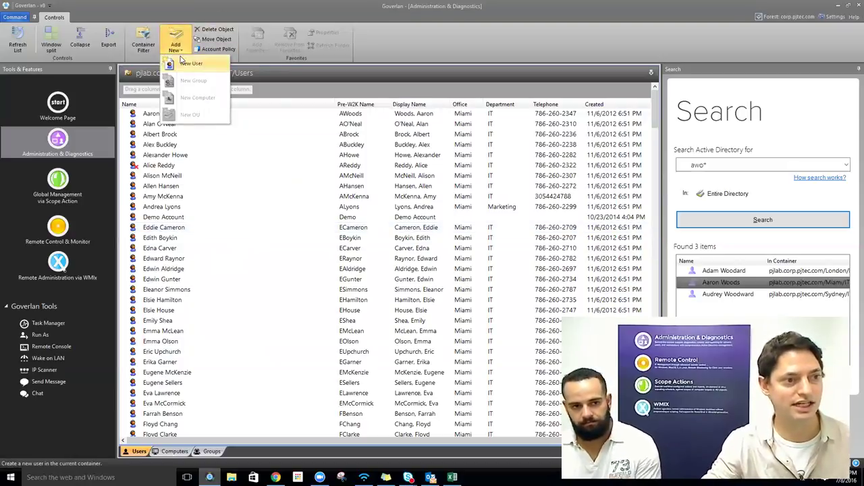
Step: Start a New User and enter the new user's first name, last name and logon name
{"action": "left_click", "coordinate": [182, 62]}
{"action": "key", "text": "Tab"}
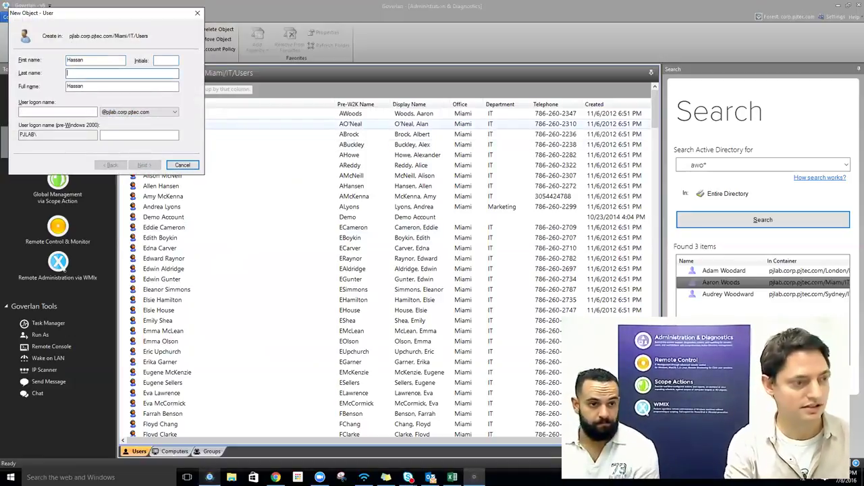
{"action": "key", "text": "Tab"}
{"action": "key", "text": "Tab"}
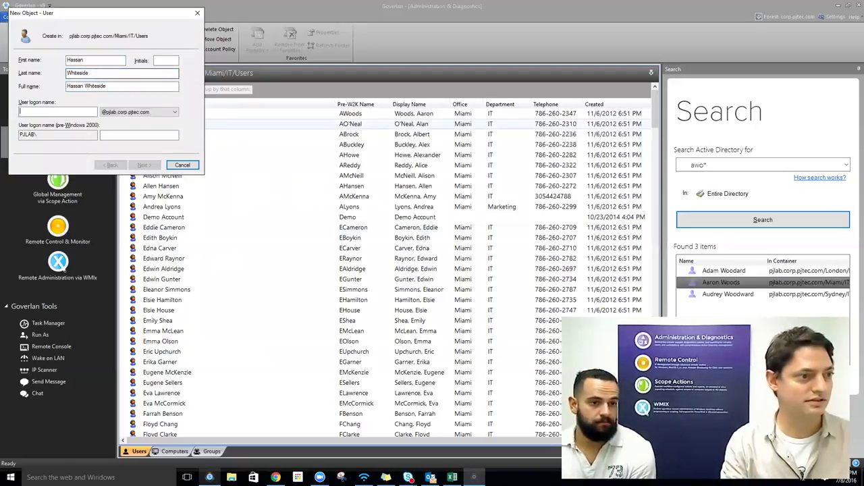
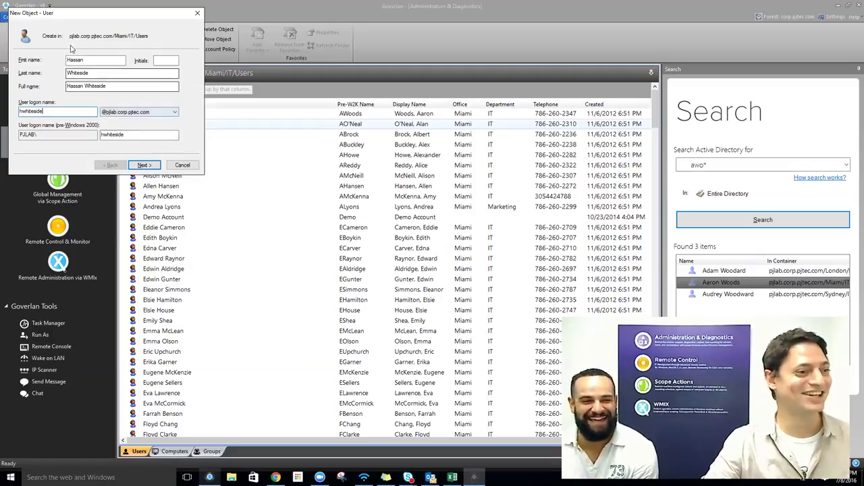
{"action": "left_click_drag", "start_coordinate": [65, 16], "coordinate": [138, 40]}
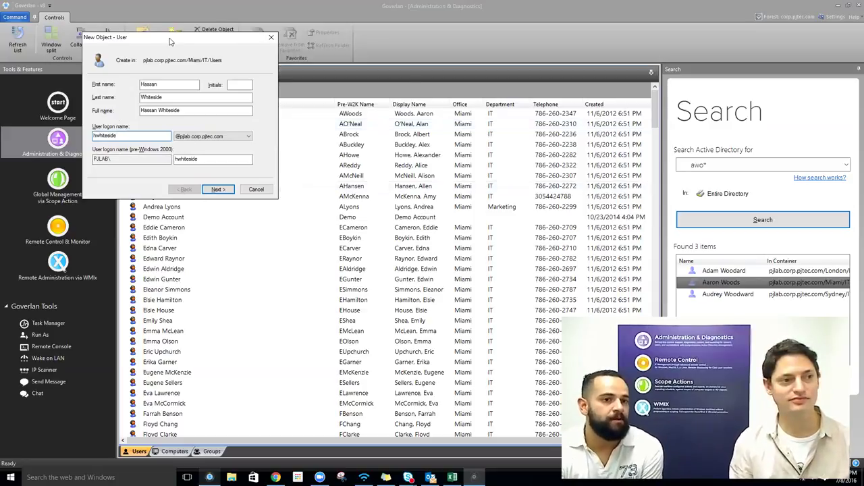
Step: Move the New Object - User dialog over the list and advance to the password page
{"action": "left_click_drag", "start_coordinate": [170, 42], "coordinate": [254, 100]}
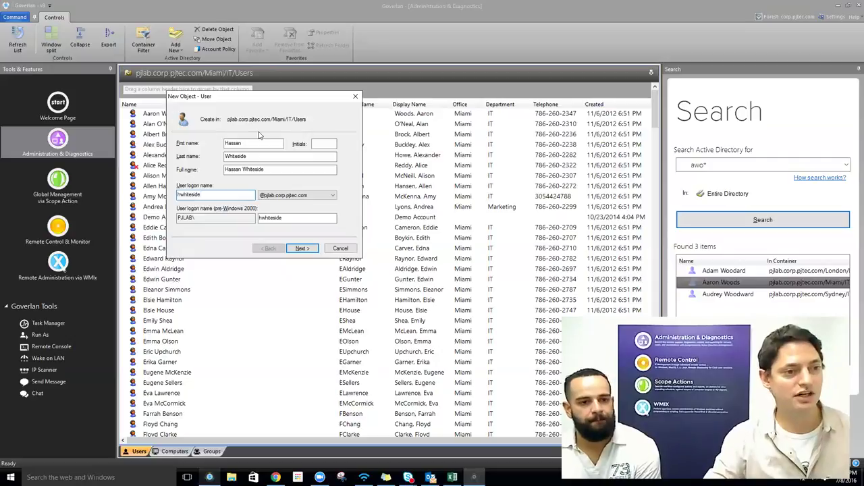
{"action": "left_click", "coordinate": [302, 249]}
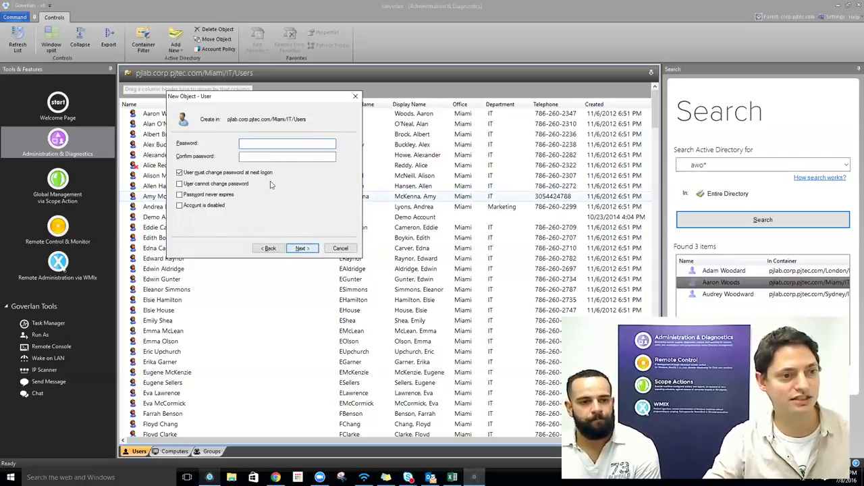
Step: Set and confirm the account password, clear must-change-at-next-logon, and finish the wizard
{"action": "key", "text": "Tab"}
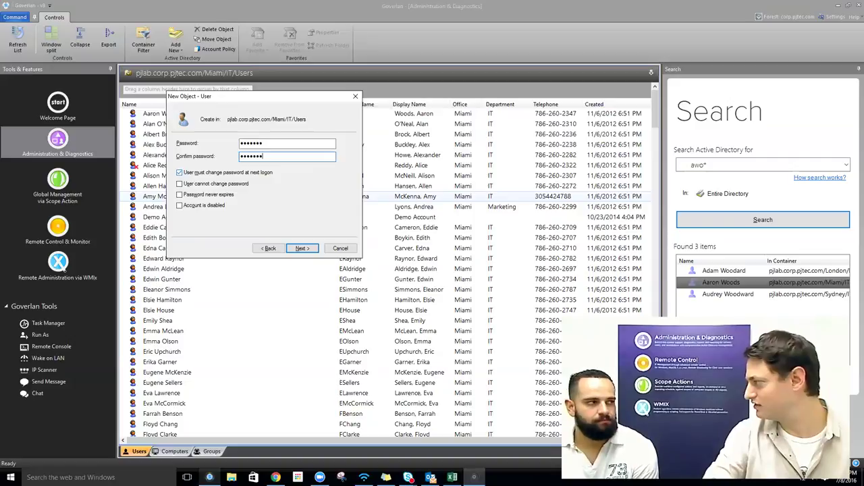
{"action": "left_click", "coordinate": [259, 173]}
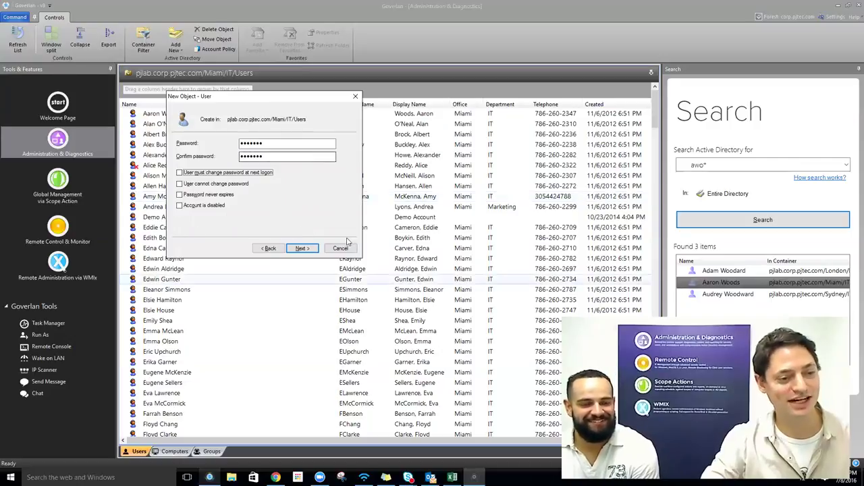
{"action": "left_click", "coordinate": [302, 248]}
{"action": "left_click", "coordinate": [301, 249]}
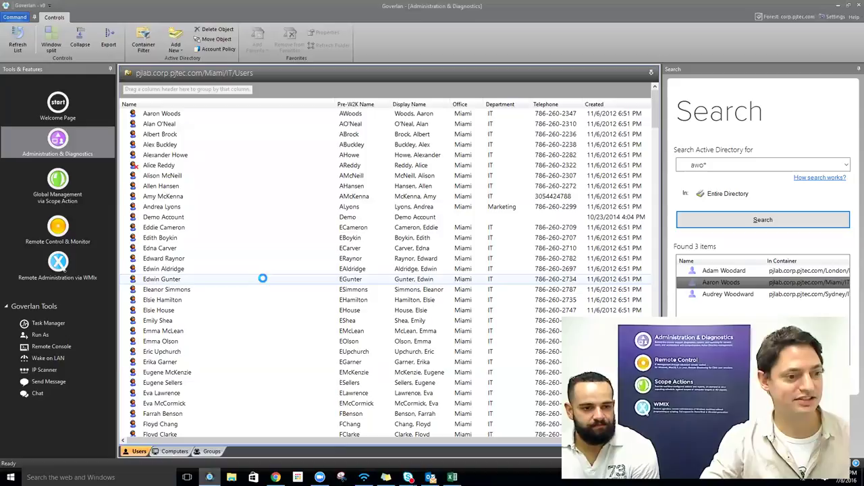
Step: Expand the new user's User Management custom actions and open Provision a New User's properties
{"action": "left_click", "coordinate": [164, 373]}
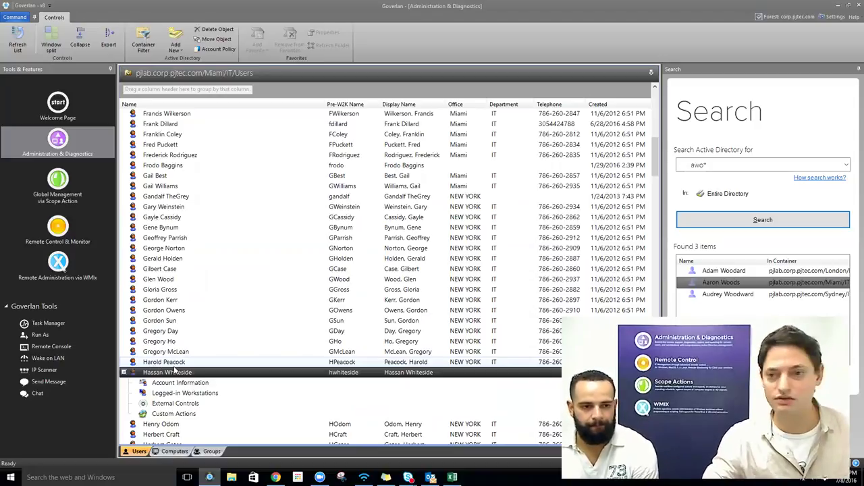
{"action": "scroll", "coordinate": [189, 378], "scroll_direction": "down", "scroll_amount": 2}
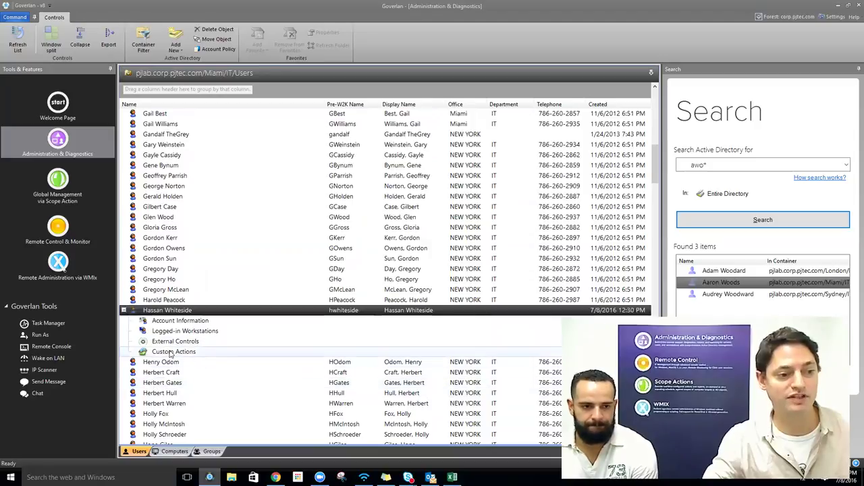
{"action": "double_click", "coordinate": [173, 352]}
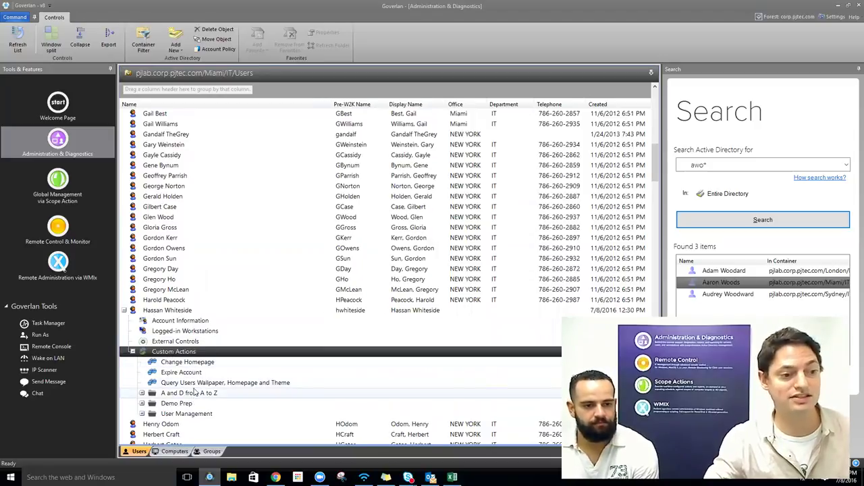
{"action": "double_click", "coordinate": [181, 413]}
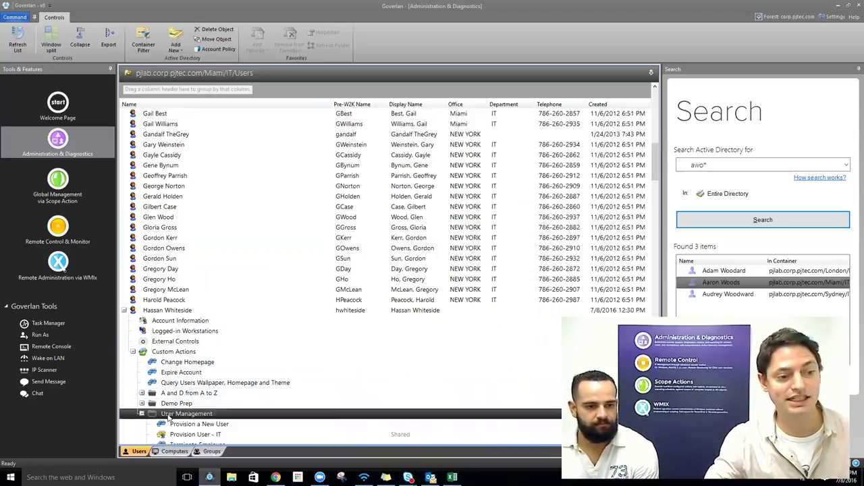
{"action": "scroll", "coordinate": [182, 408], "scroll_direction": "down", "scroll_amount": 1}
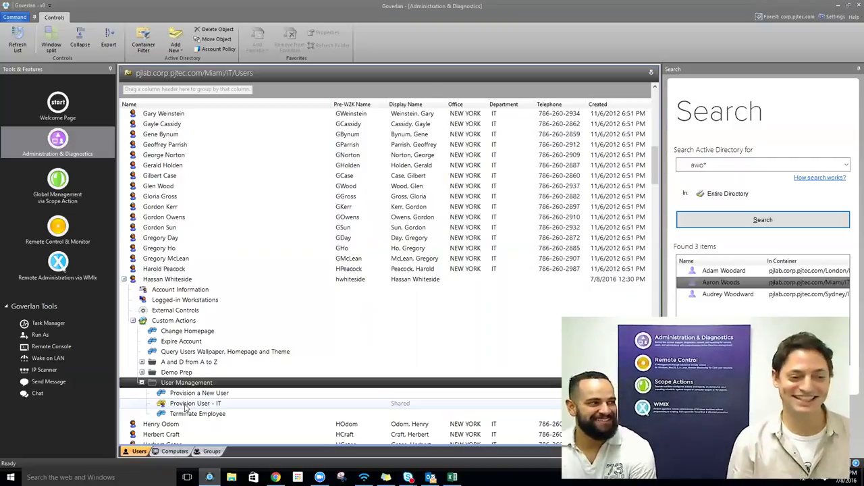
{"action": "right_click", "coordinate": [184, 393]}
{"action": "left_click", "coordinate": [222, 411]}
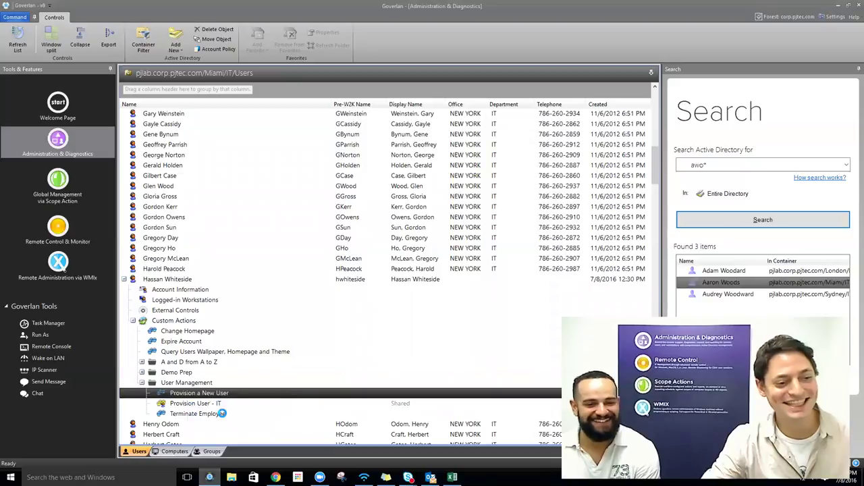
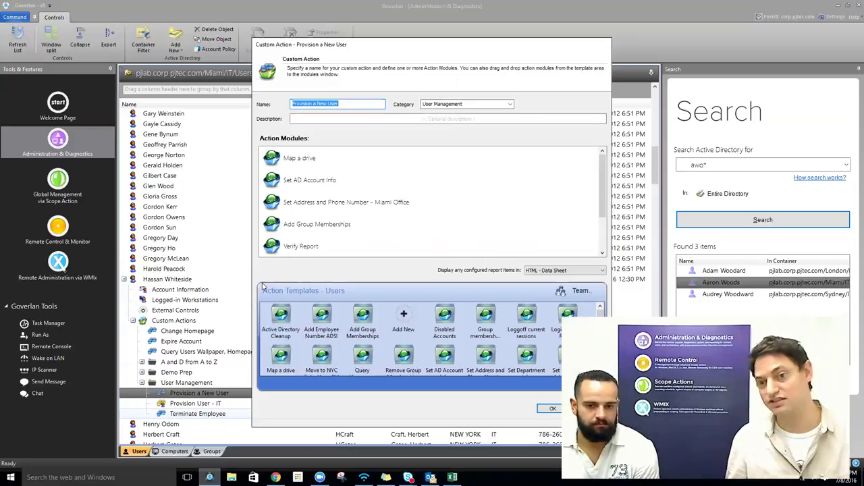
{"action": "right_click", "coordinate": [286, 164]}
{"action": "left_click", "coordinate": [310, 179]}
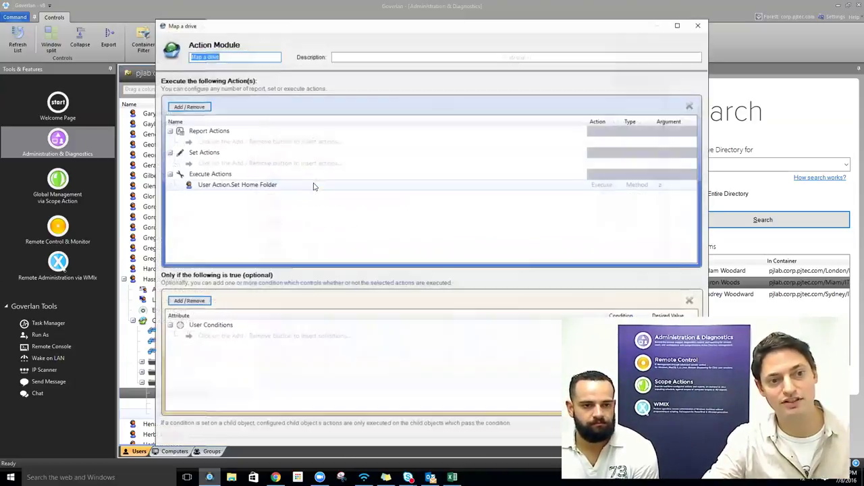
{"action": "double_click", "coordinate": [648, 188]}
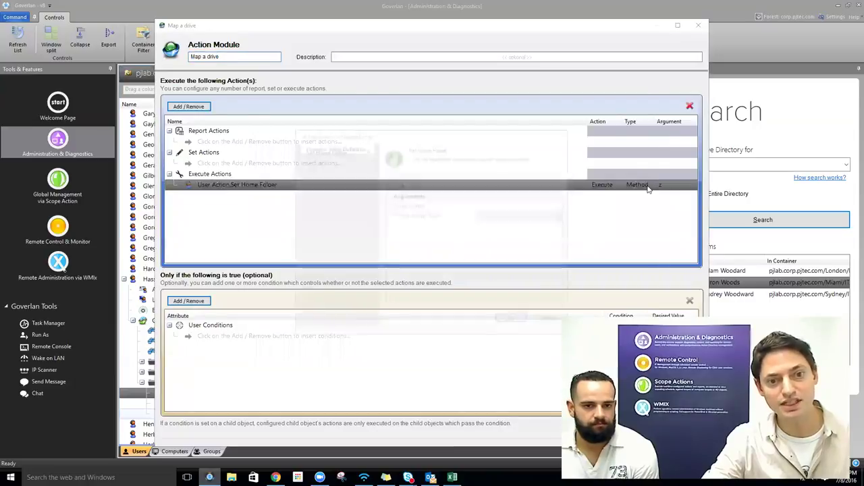
{"action": "left_click", "coordinate": [604, 177]}
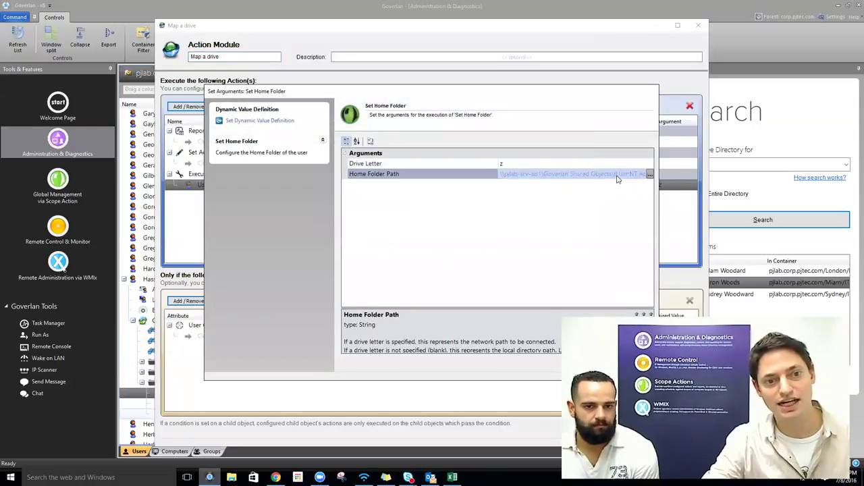
{"action": "left_click", "coordinate": [250, 121]}
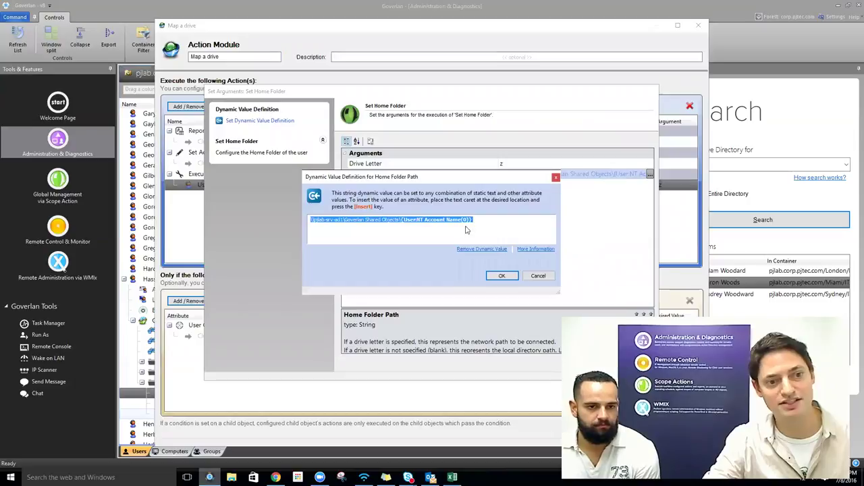
{"action": "left_click", "coordinate": [490, 223]}
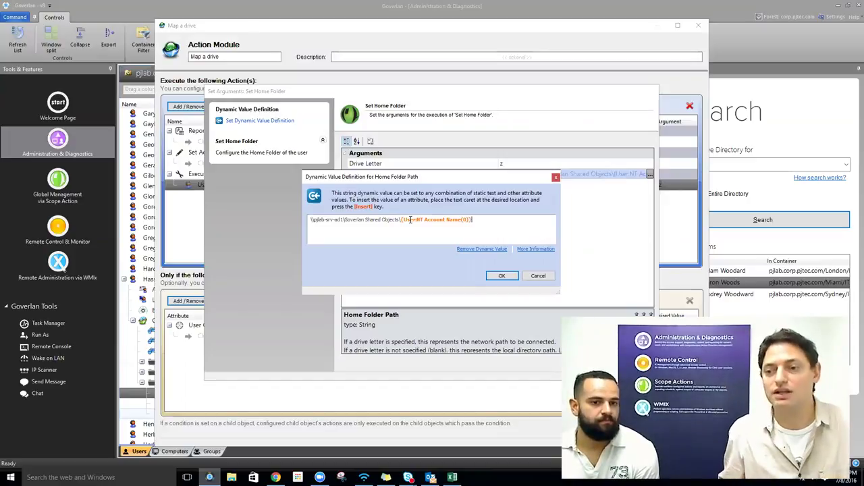
{"action": "key", "text": "Return"}
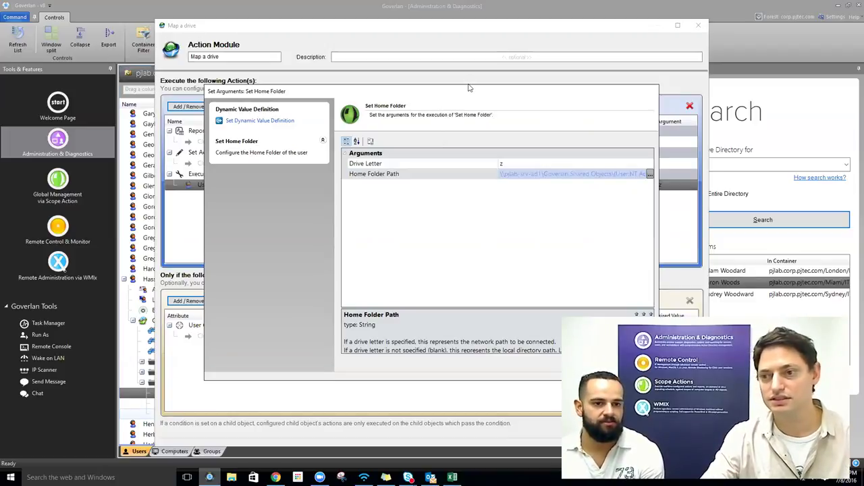
{"action": "key", "text": "Escape"}
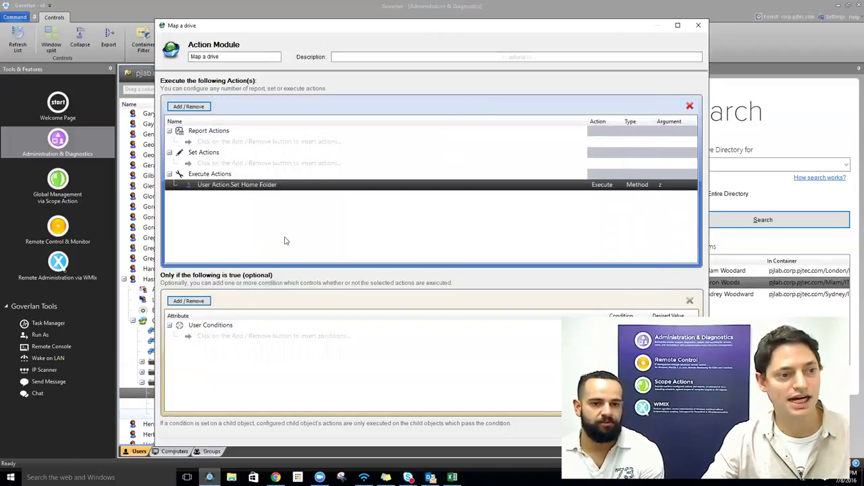
{"action": "key", "text": "Return"}
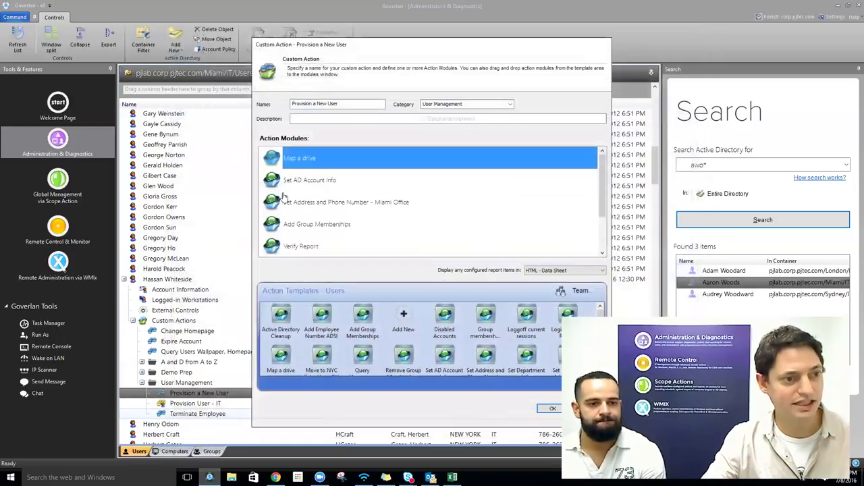
{"action": "left_click", "coordinate": [301, 190]}
{"action": "right_click", "coordinate": [301, 194]}
{"action": "left_click", "coordinate": [318, 207]}
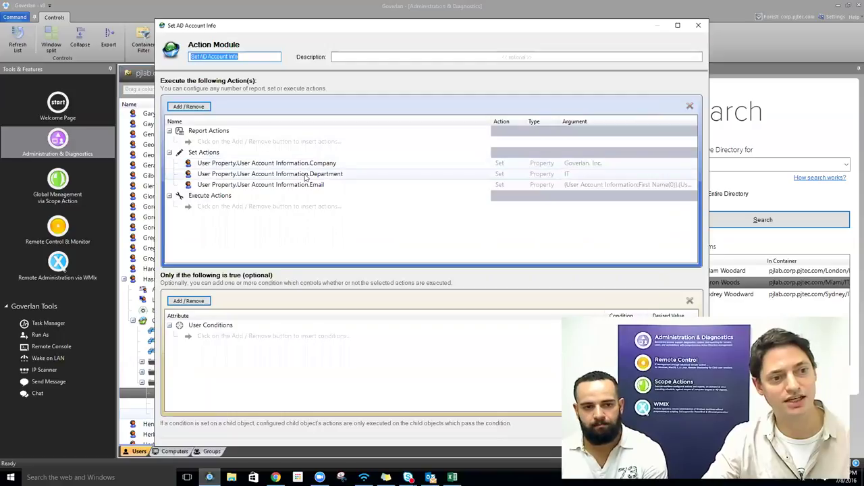
{"action": "key", "text": "Return"}
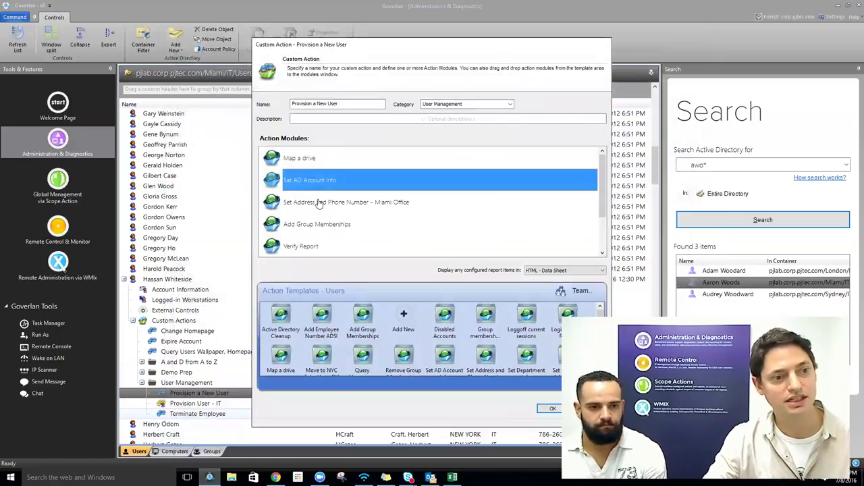
{"action": "right_click", "coordinate": [328, 202]}
{"action": "left_click", "coordinate": [345, 218]}
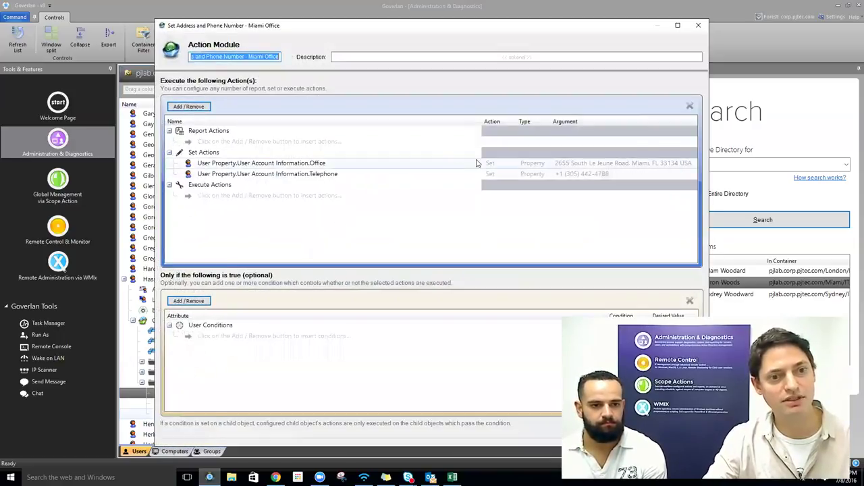
{"action": "key", "text": "Return"}
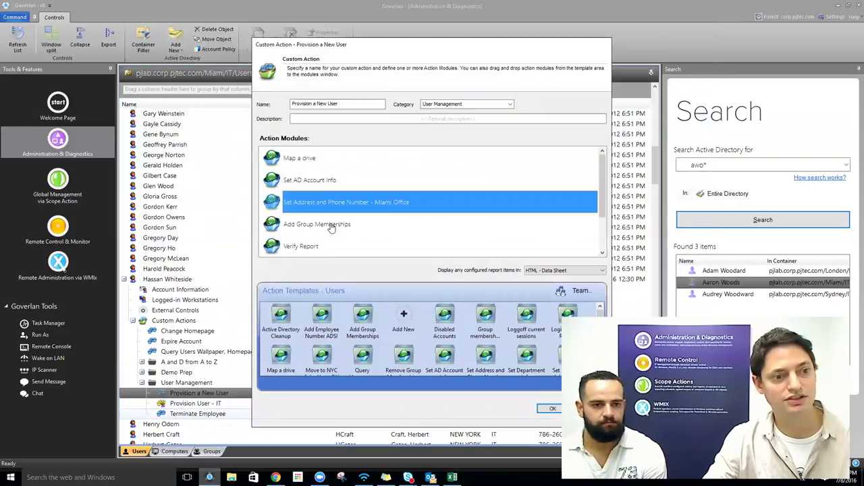
{"action": "right_click", "coordinate": [331, 224]}
{"action": "left_click", "coordinate": [370, 242]}
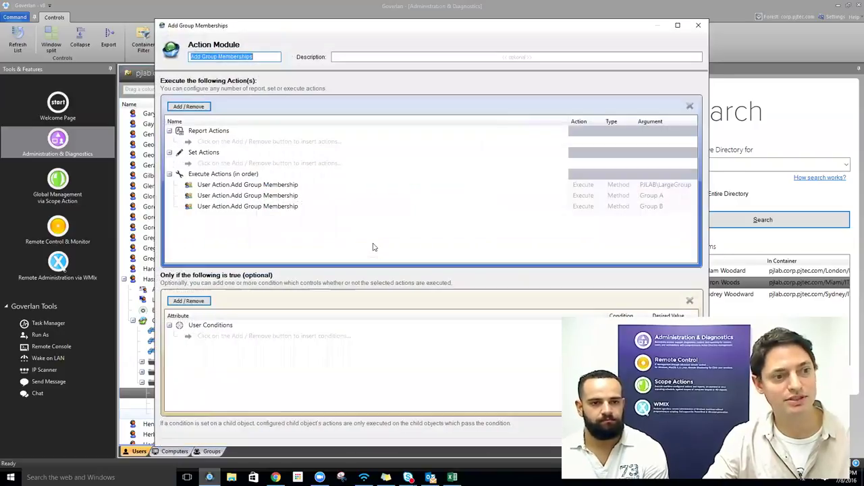
{"action": "left_click", "coordinate": [192, 108]}
{"action": "mouse_move", "coordinate": [257, 120]}
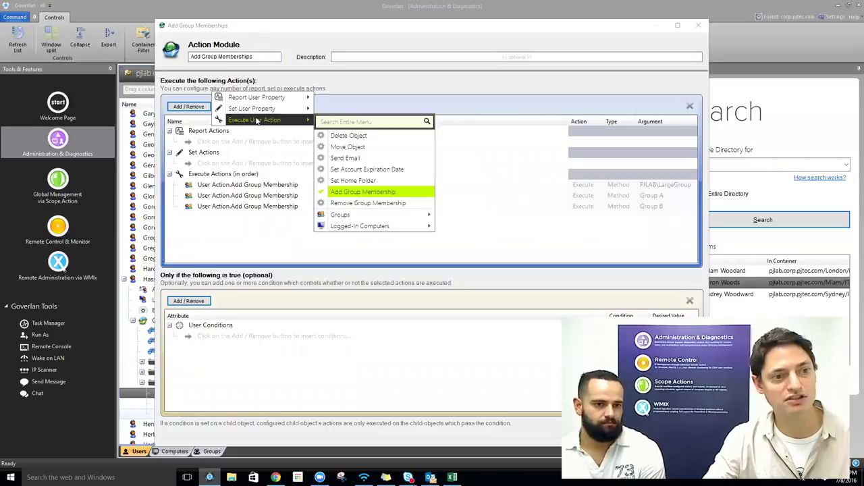
{"action": "left_click", "coordinate": [364, 193]}
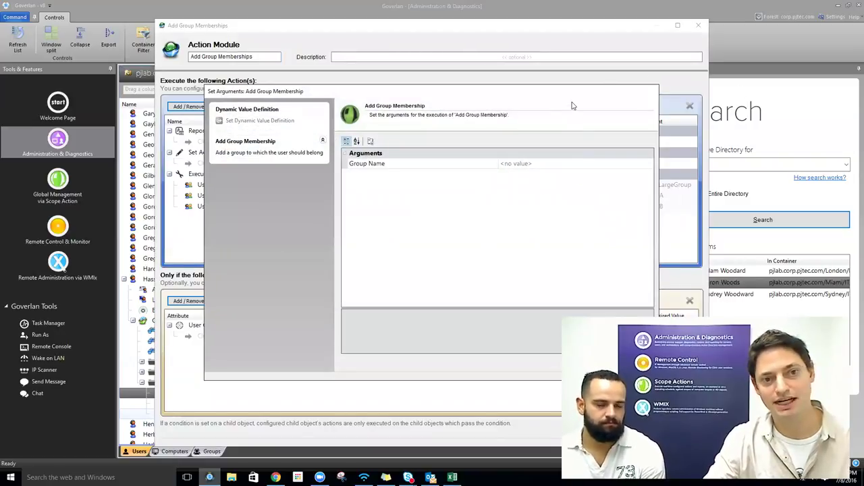
{"action": "key", "text": "Escape"}
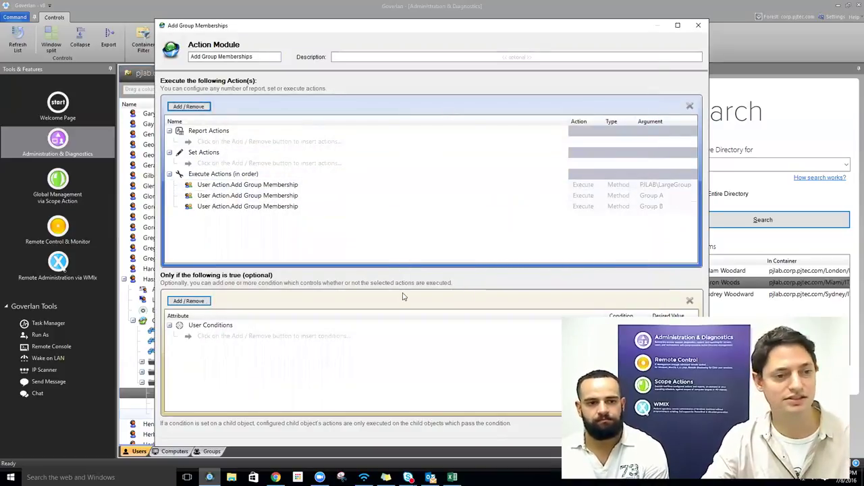
{"action": "key", "text": "Escape"}
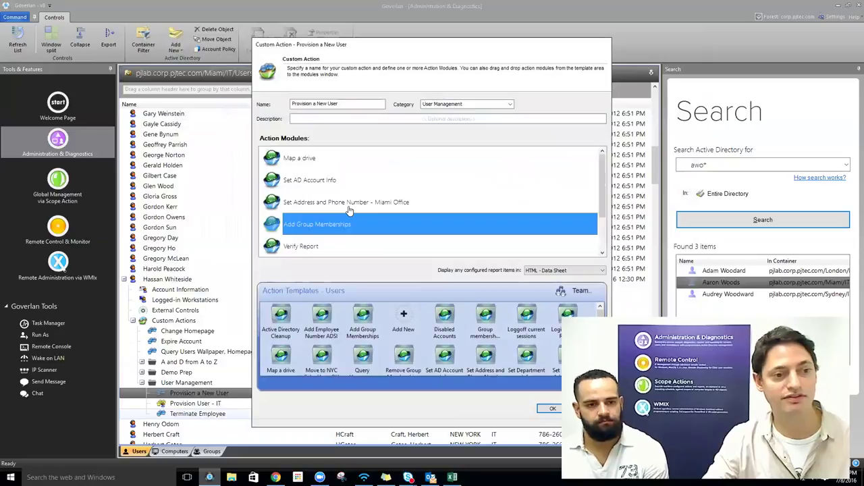
{"action": "scroll", "coordinate": [329, 207], "scroll_direction": "down", "scroll_amount": 1}
Step: Review the Verify Report module's properties and close the Provision a New User action editor
{"action": "right_click", "coordinate": [327, 206]}
{"action": "left_click", "coordinate": [354, 219]}
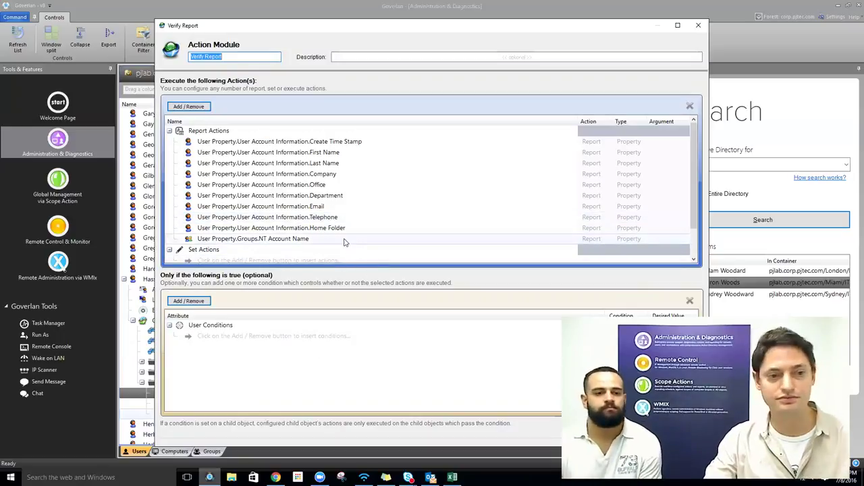
{"action": "key", "text": "Return"}
{"action": "key", "text": "Return"}
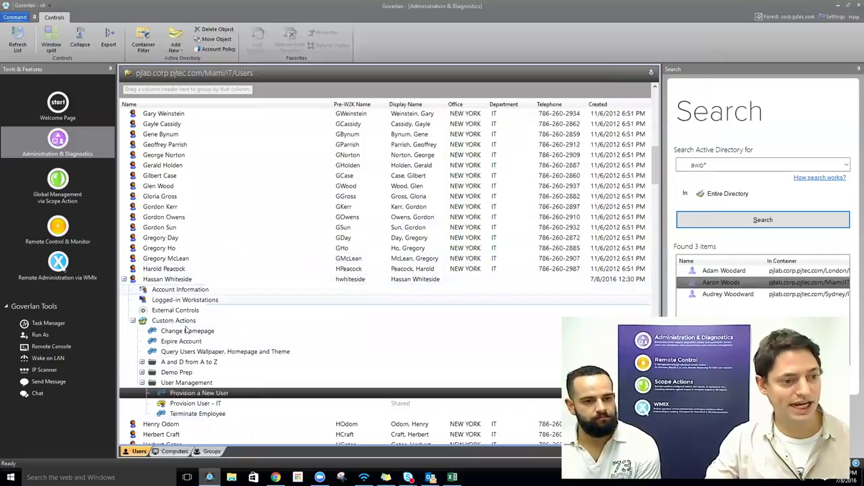
Step: Run Provision a New User against the user, confirming and accepting the success message
{"action": "key", "text": "Return"}
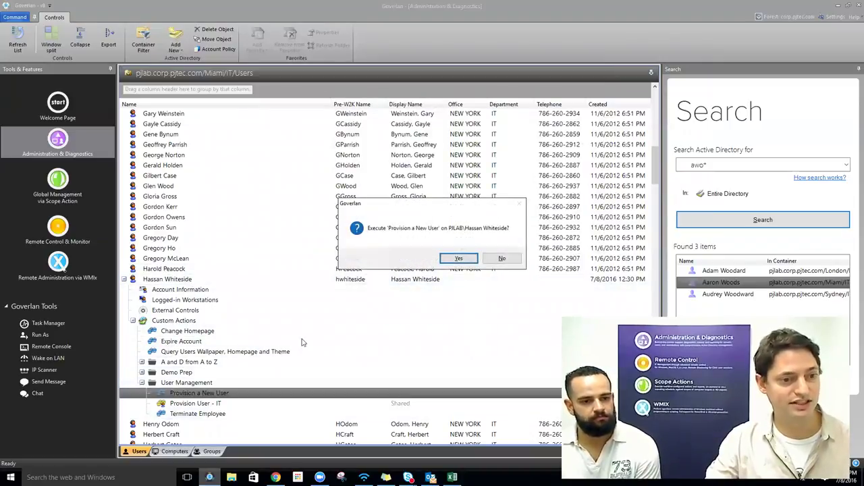
{"action": "left_click", "coordinate": [459, 258]}
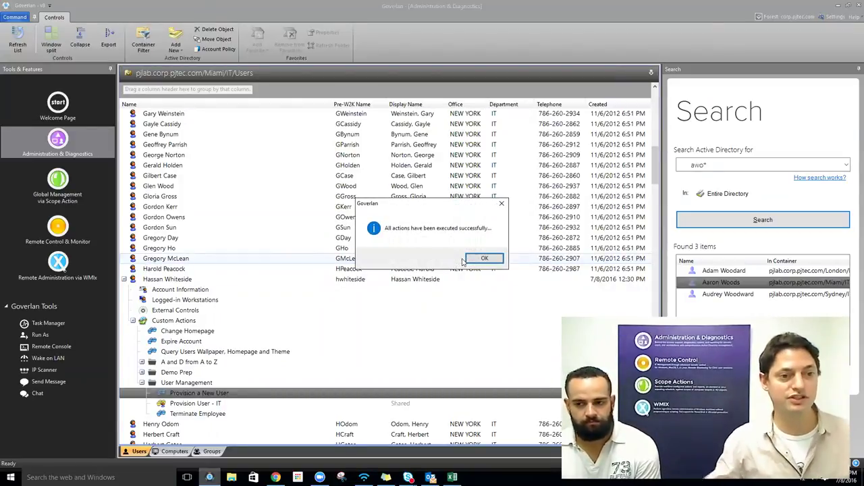
{"action": "left_click", "coordinate": [477, 259]}
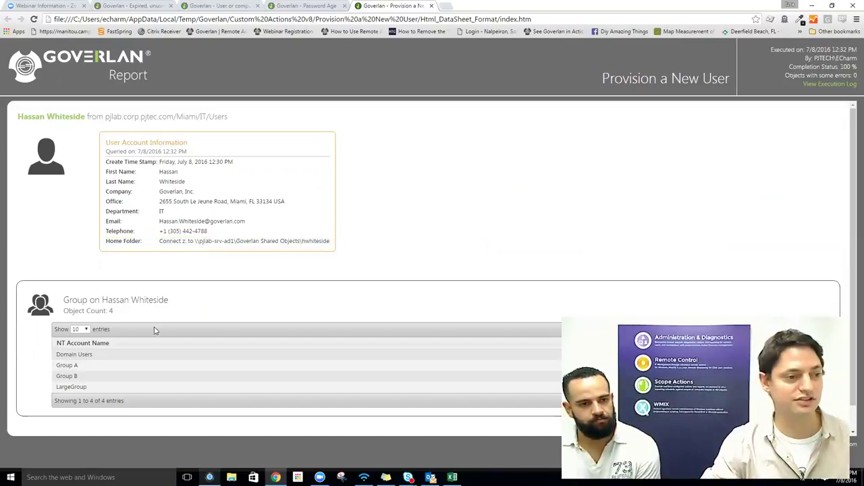
Step: Highlight the user-specific end of the report's Home Folder path, then return to Goverlan
{"action": "left_click_drag", "start_coordinate": [331, 242], "coordinate": [301, 256]}
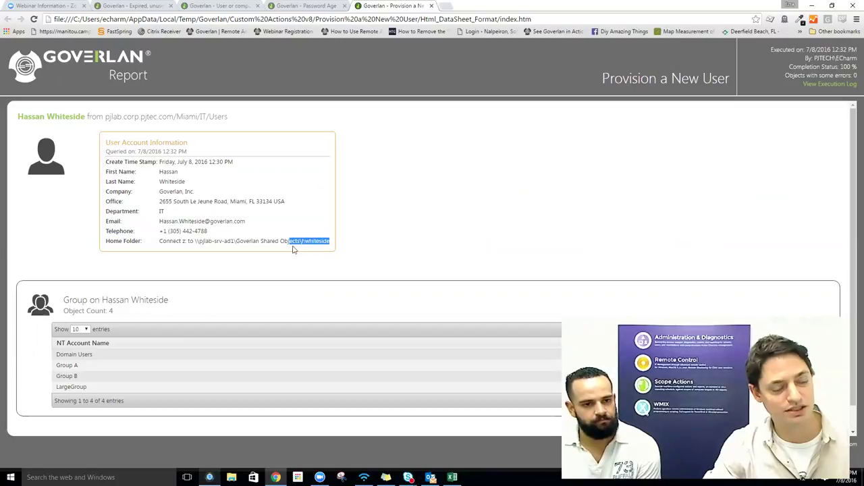
{"action": "left_click", "coordinate": [211, 301]}
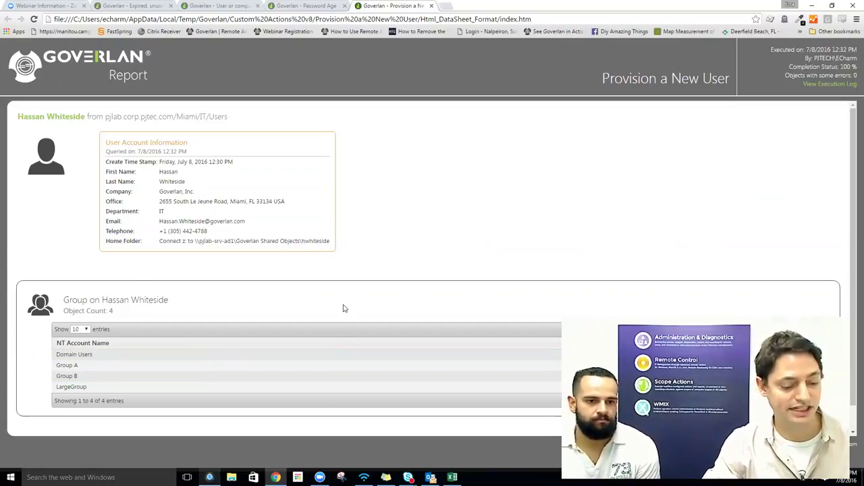
{"action": "key", "text": "alt+Tab"}
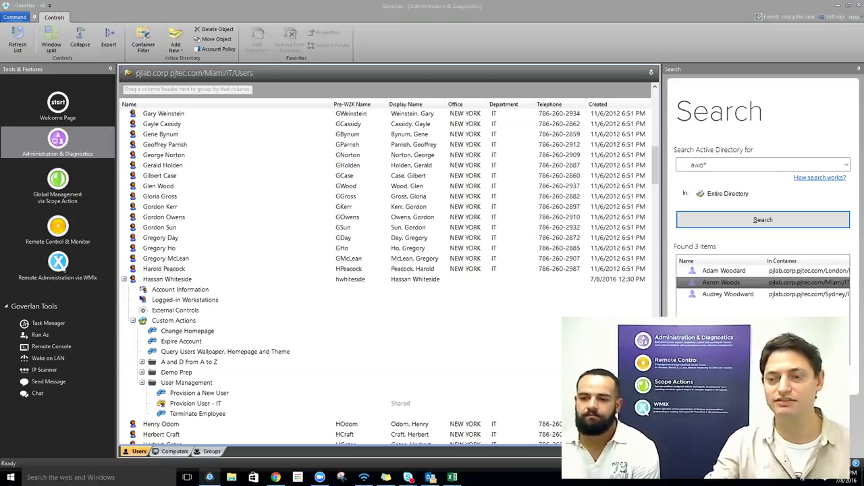
Step: Open Manage Goverlan Objects from the start page and list its Custom Actions
{"action": "left_click", "coordinate": [40, 117]}
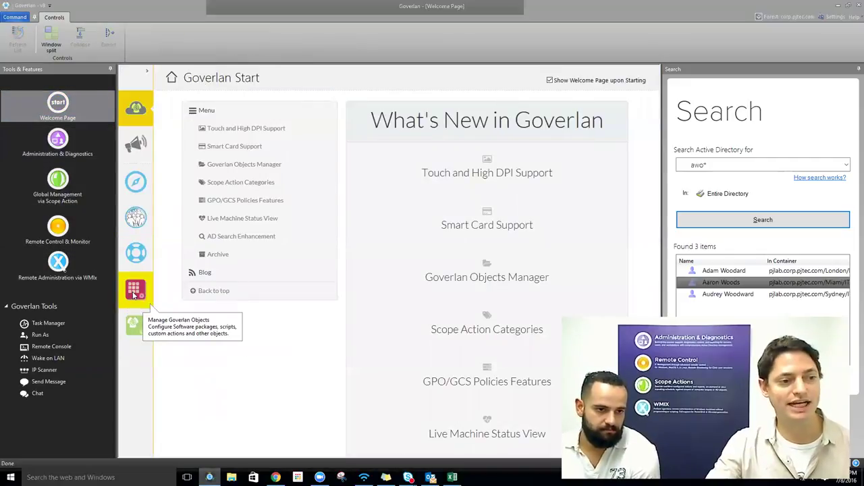
{"action": "left_click", "coordinate": [135, 289]}
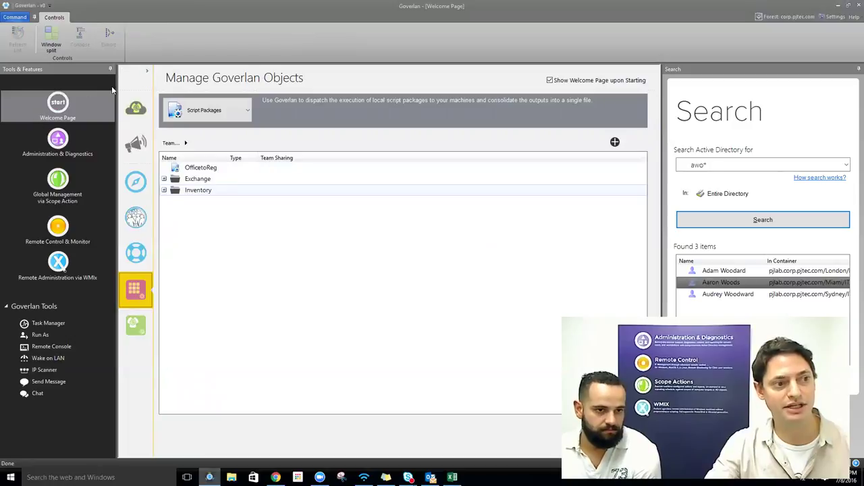
{"action": "left_click", "coordinate": [147, 72]}
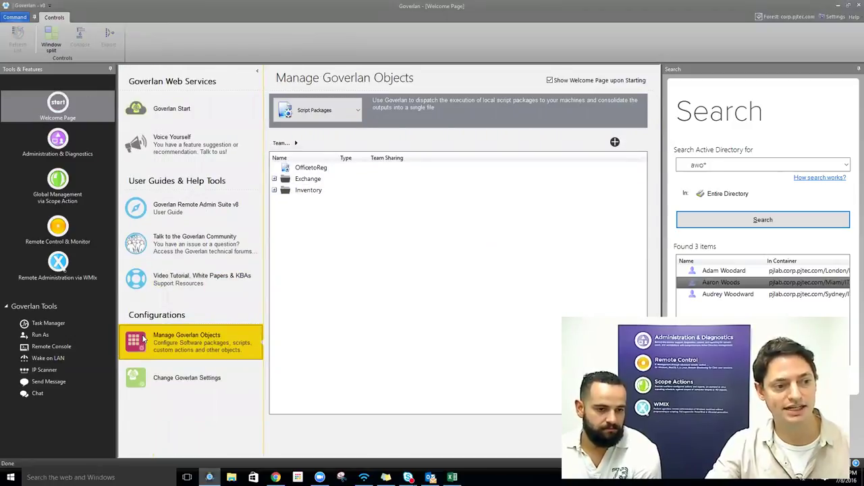
{"action": "left_click", "coordinate": [331, 116]}
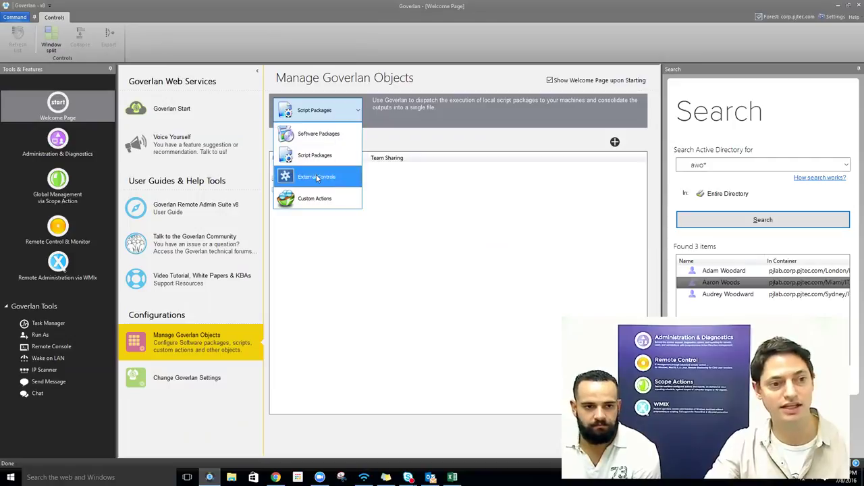
{"action": "left_click", "coordinate": [315, 200]}
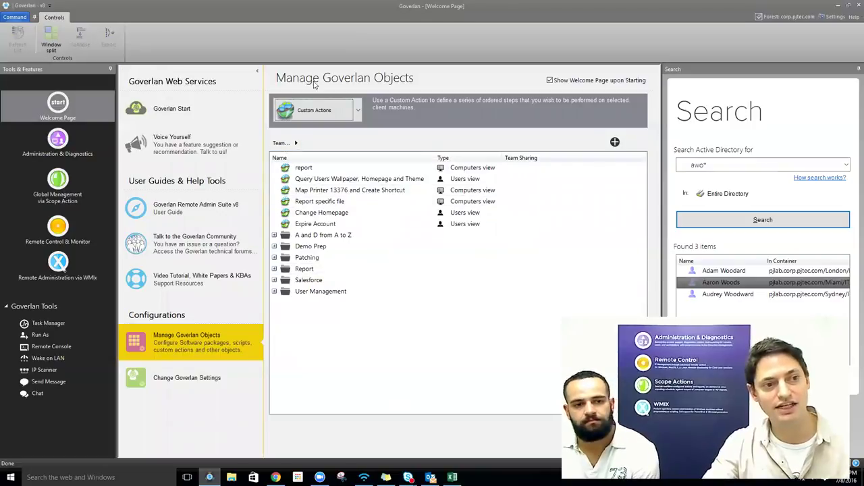
Step: Switch the object list to Software Packages and view objects available to the team
{"action": "left_click", "coordinate": [317, 110]}
{"action": "left_click", "coordinate": [315, 128]}
{"action": "left_click", "coordinate": [297, 145]}
{"action": "left_click", "coordinate": [326, 146]}
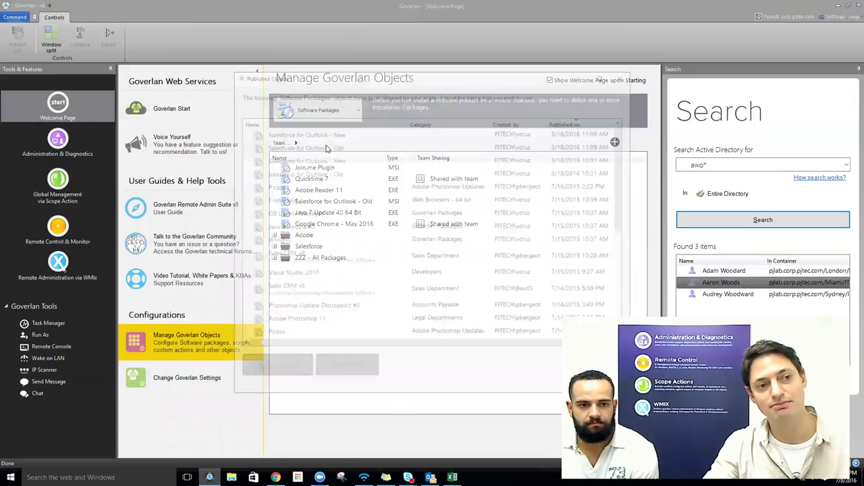
Step: Scroll through the team's published objects, close them, and check Adobe Reader 11's options
{"action": "scroll", "coordinate": [398, 235], "scroll_direction": "down", "scroll_amount": 1}
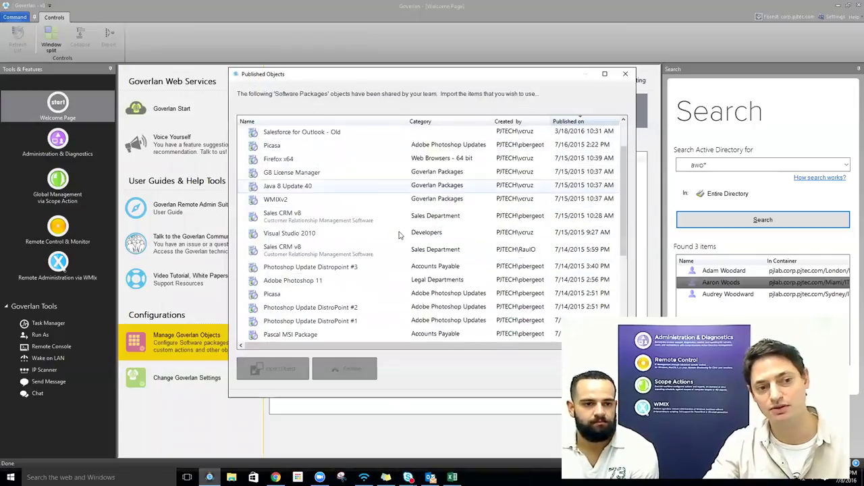
{"action": "scroll", "coordinate": [398, 235], "scroll_direction": "down", "scroll_amount": 4}
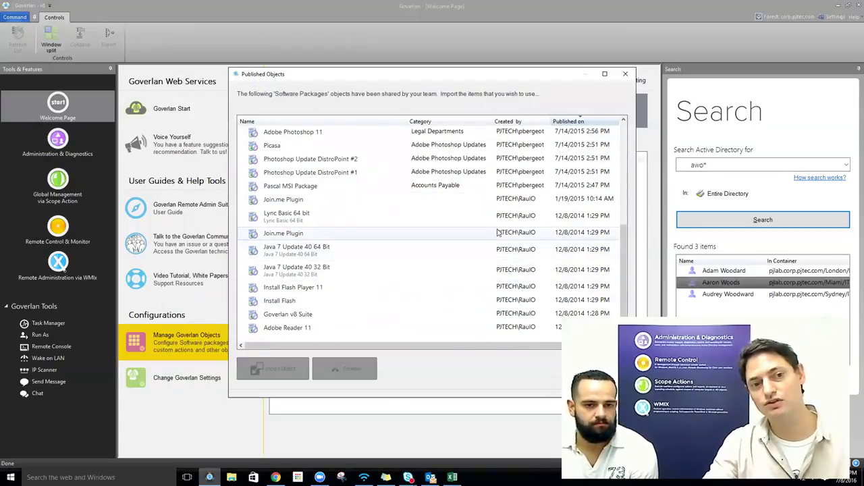
{"action": "scroll", "coordinate": [498, 232], "scroll_direction": "up", "scroll_amount": 5}
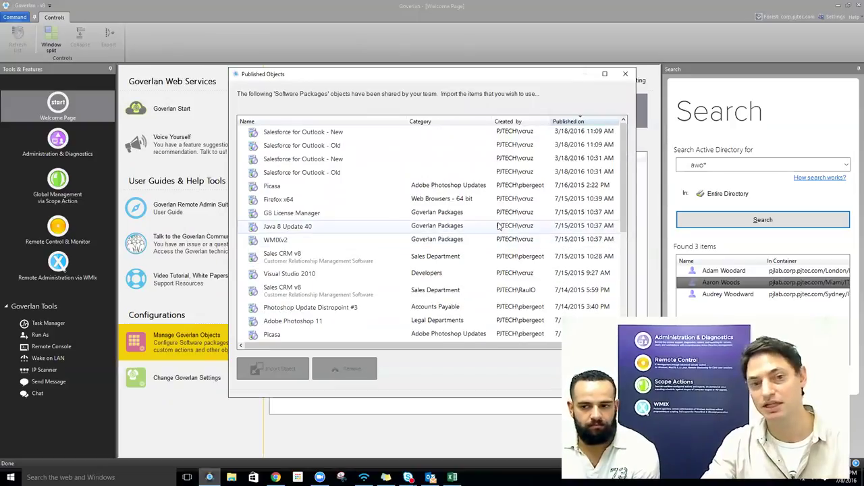
{"action": "key", "text": "Escape"}
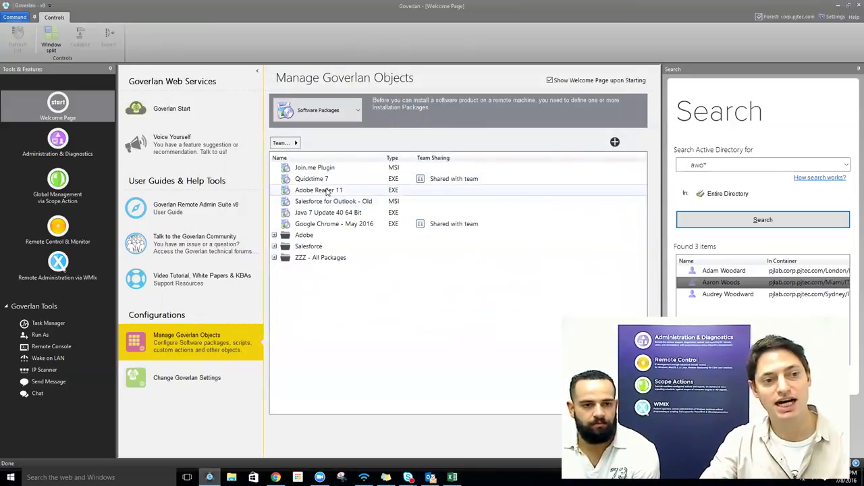
{"action": "right_click", "coordinate": [328, 193]}
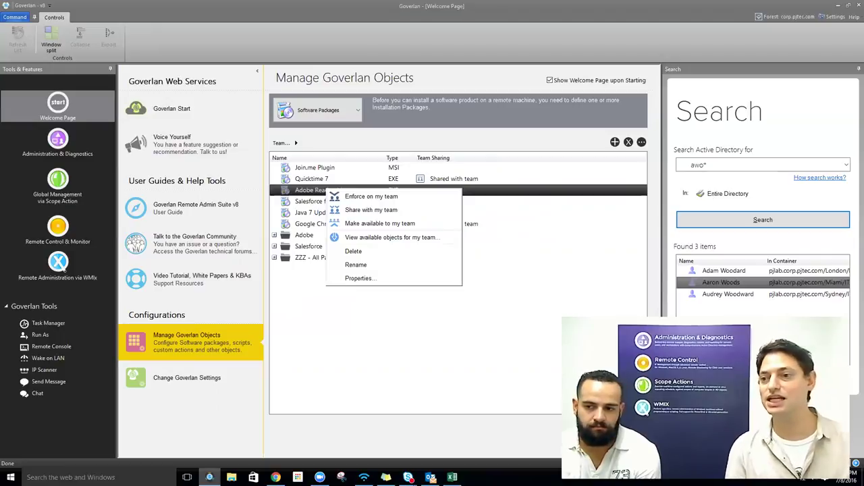
{"action": "key", "text": "Escape"}
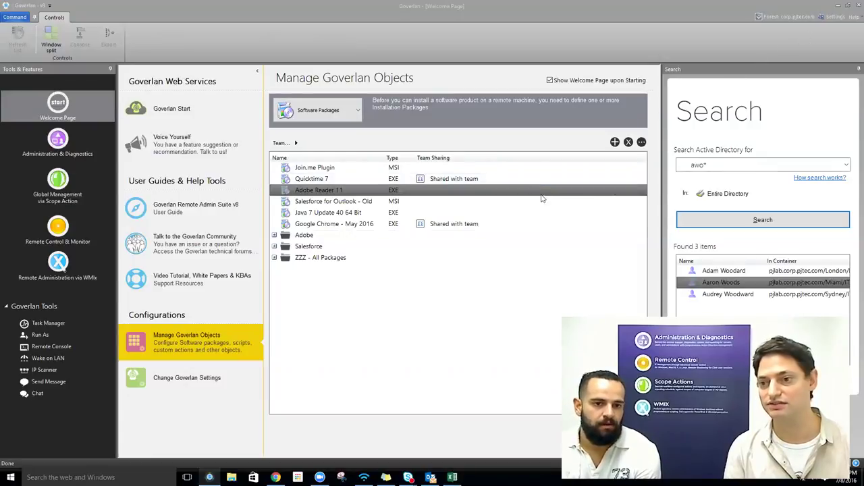
Step: Switch the object list back to Custom Actions and select Map Printer 13376 and Create Shortcut
{"action": "left_click", "coordinate": [331, 110]}
{"action": "left_click", "coordinate": [300, 197]}
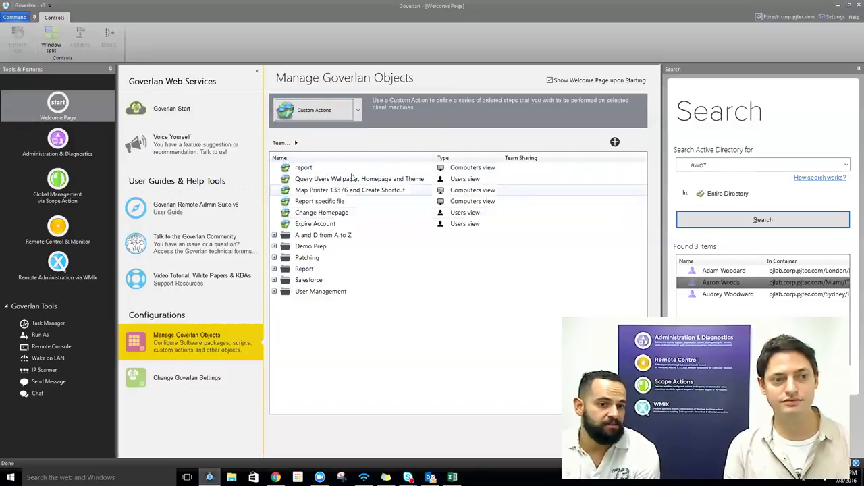
{"action": "left_click", "coordinate": [340, 191]}
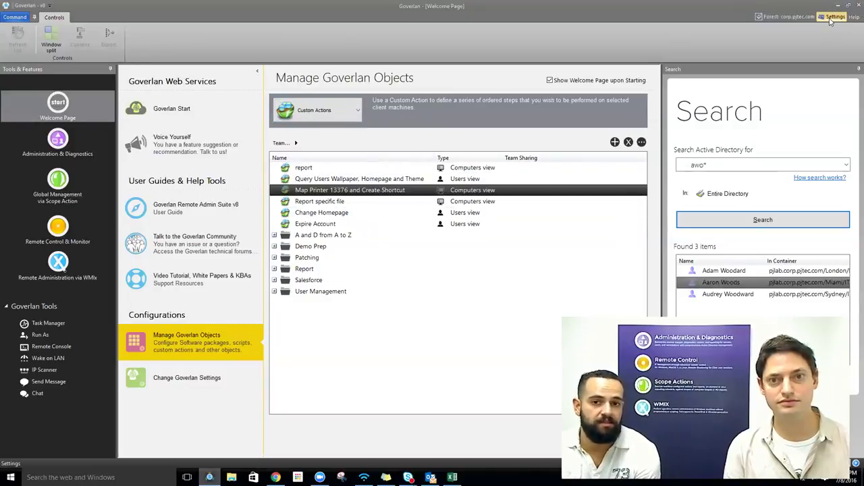
Step: Review the Database Settings page of Goverlan Settings, then close the dialog
{"action": "left_click", "coordinate": [831, 18]}
{"action": "left_click", "coordinate": [308, 156]}
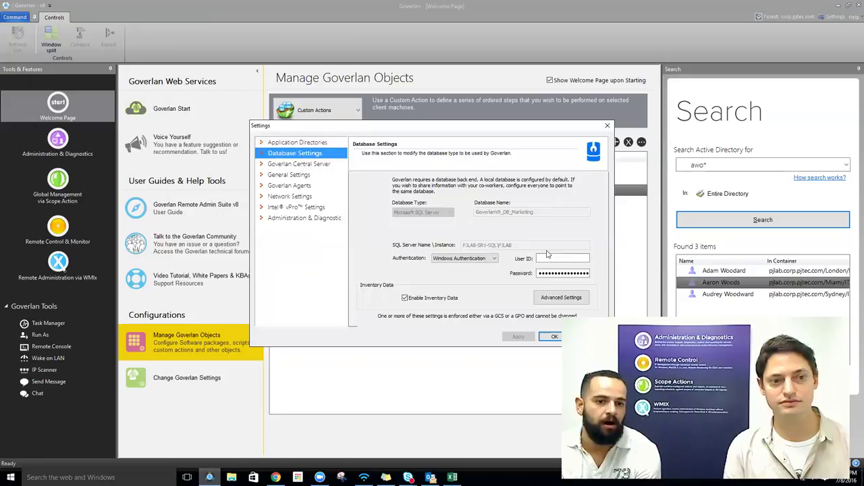
{"action": "left_click_drag", "start_coordinate": [452, 134], "coordinate": [445, 117]}
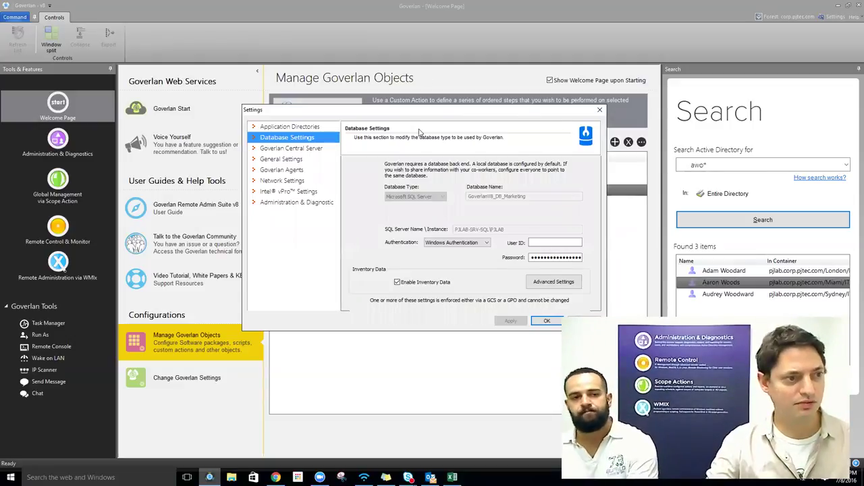
{"action": "key", "text": "Escape"}
Step: Show the Miami IT Users list in Administration & Diagnostics and browse a user's options
{"action": "left_click", "coordinate": [74, 143]}
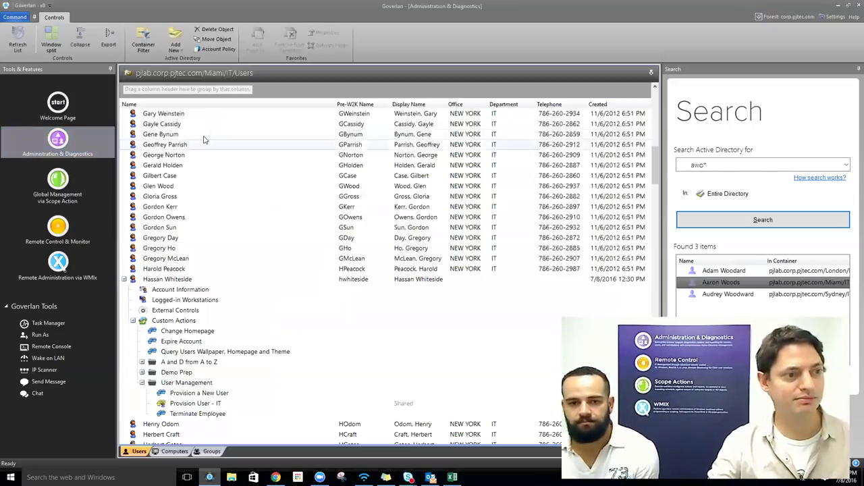
{"action": "right_click", "coordinate": [160, 177]}
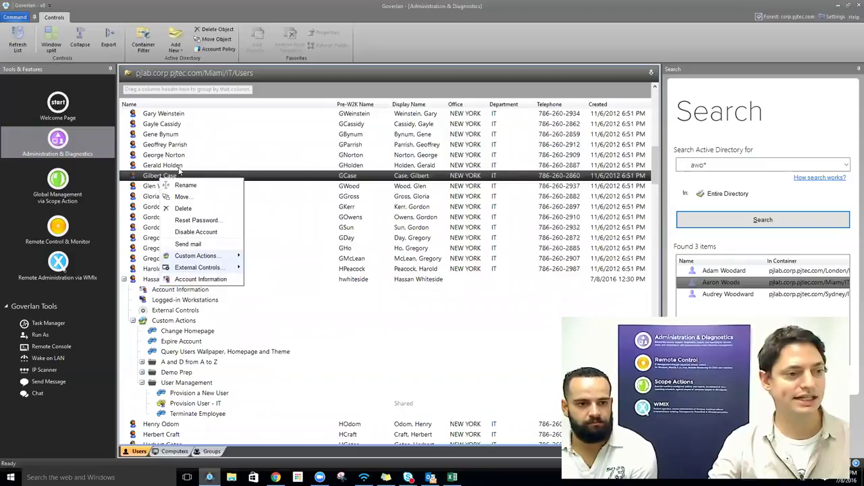
{"action": "key", "text": "Escape"}
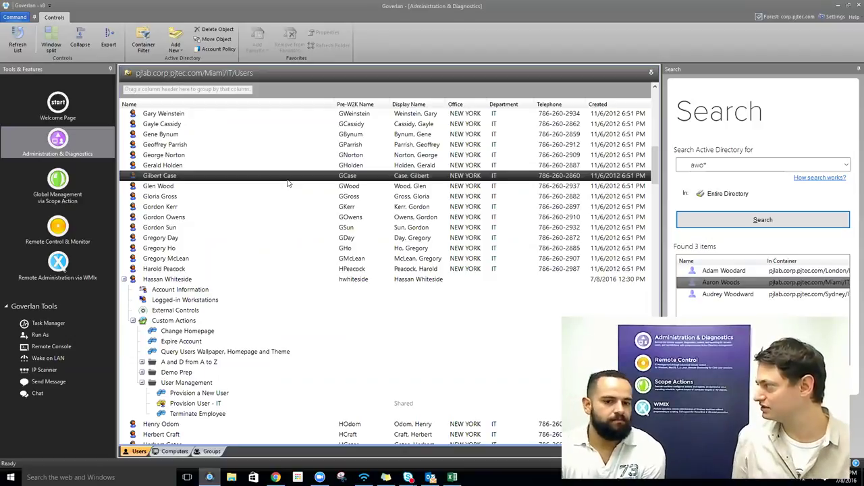
{"action": "scroll", "coordinate": [245, 307], "scroll_direction": "down", "scroll_amount": 1}
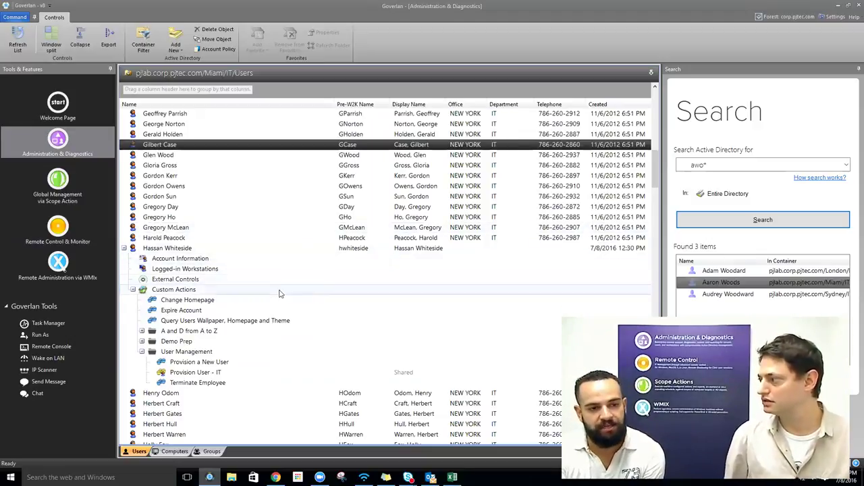
Step: Append ' - IT Department' to the Provision a New User name in its Properties and save
{"action": "left_click", "coordinate": [198, 363]}
{"action": "right_click", "coordinate": [201, 364]}
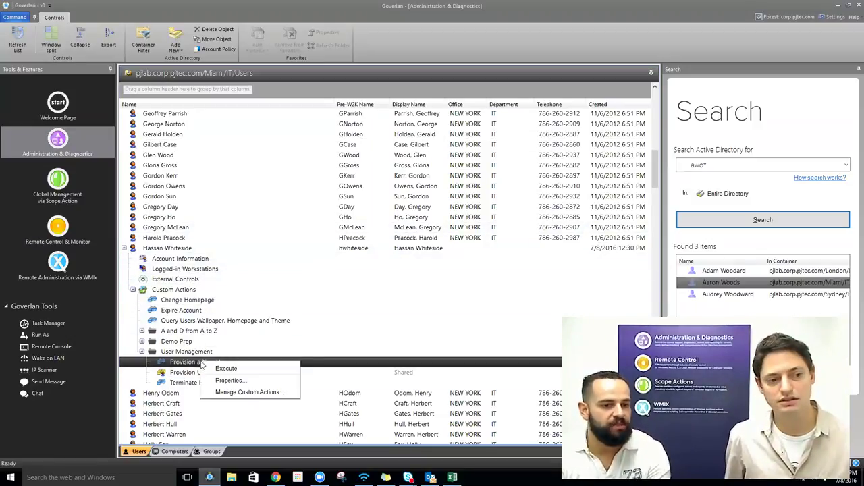
{"action": "left_click", "coordinate": [229, 380]}
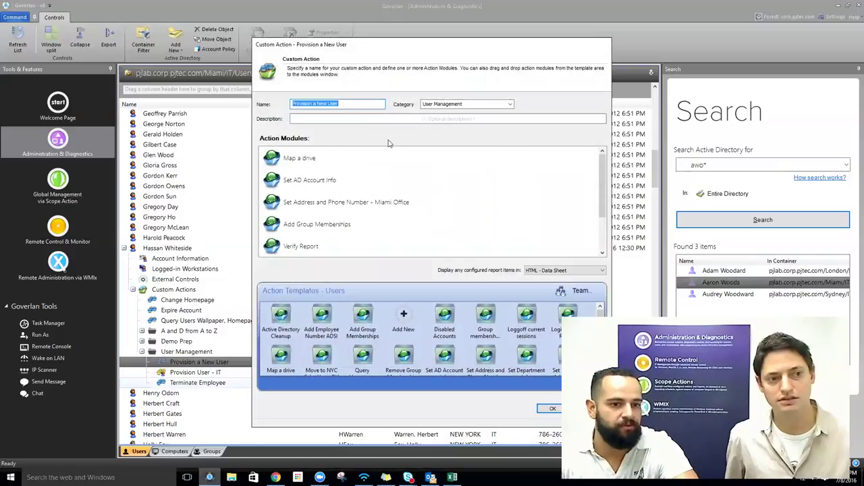
{"action": "left_click", "coordinate": [328, 223]}
{"action": "left_click", "coordinate": [361, 104]}
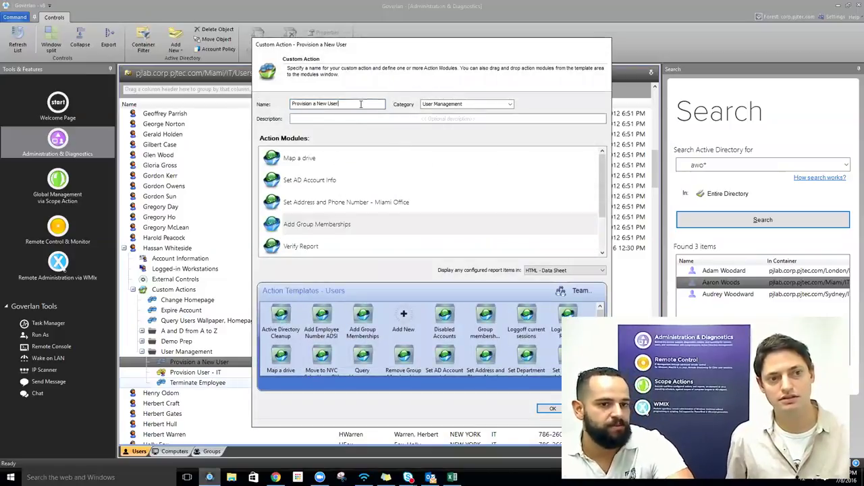
{"action": "type", "text": "-"}
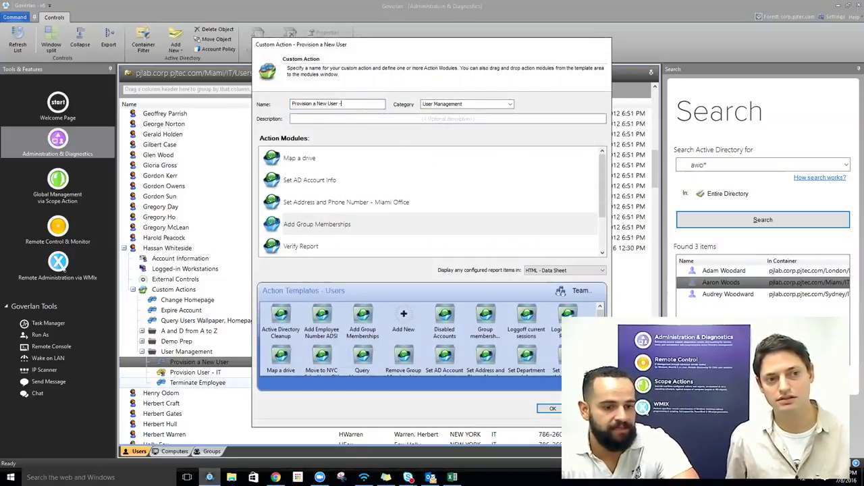
{"action": "type", "text": " IT Dep"}
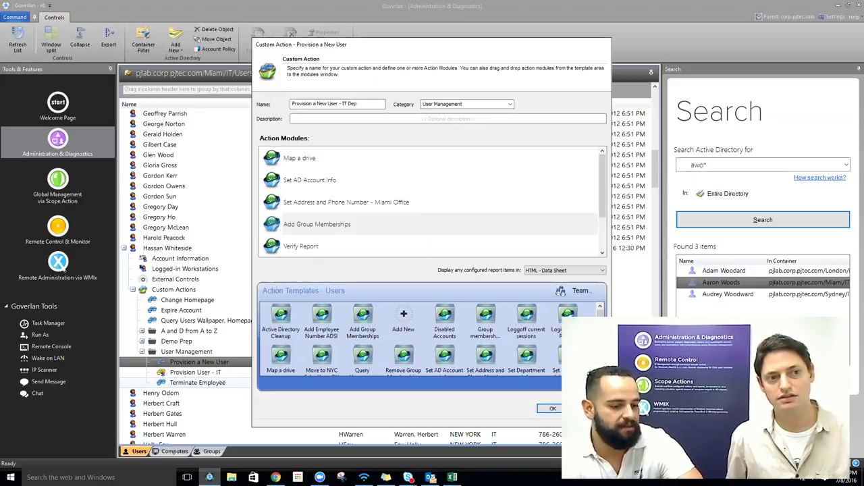
{"action": "type", "text": "artmen"}
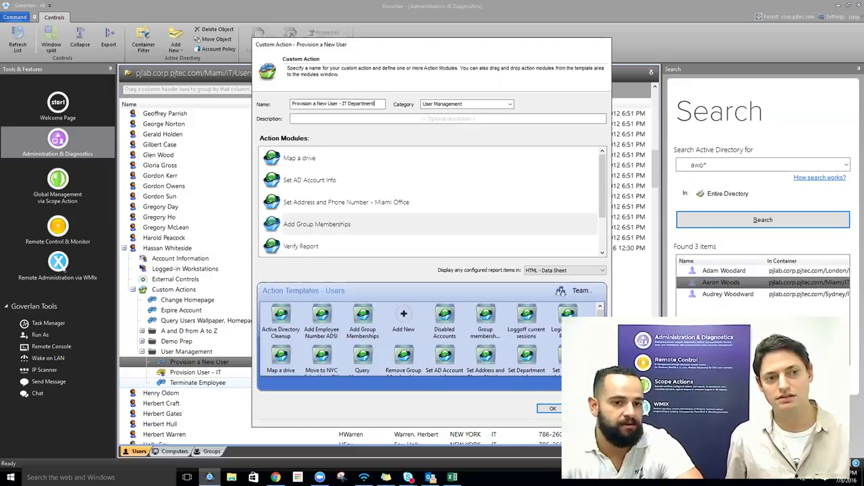
{"action": "type", "text": "t"}
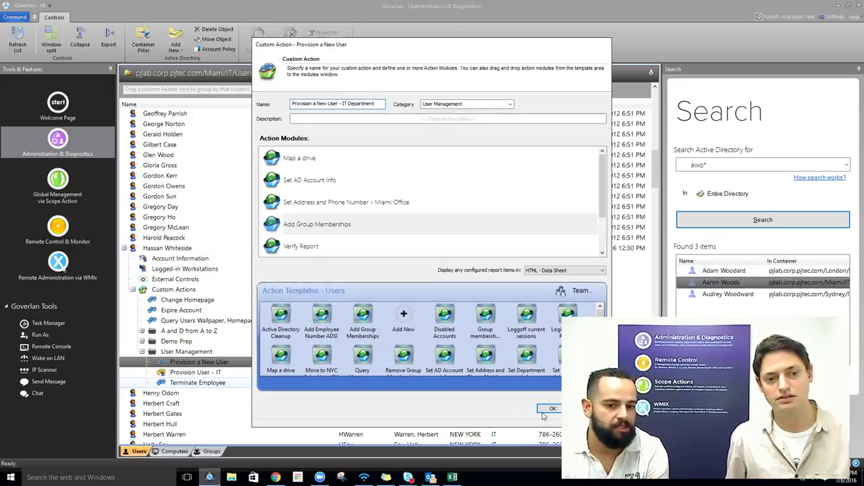
{"action": "left_click", "coordinate": [550, 408]}
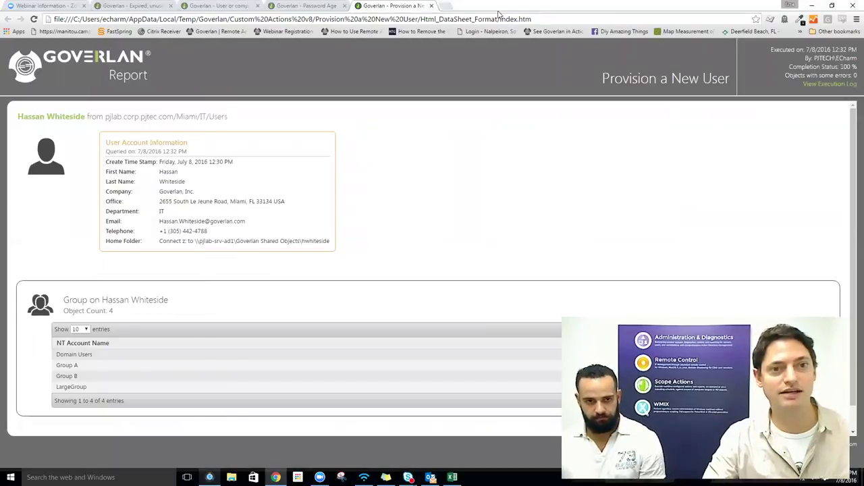
Step: Close the Provision a New User report window in Chrome
{"action": "key", "text": "alt+F4"}
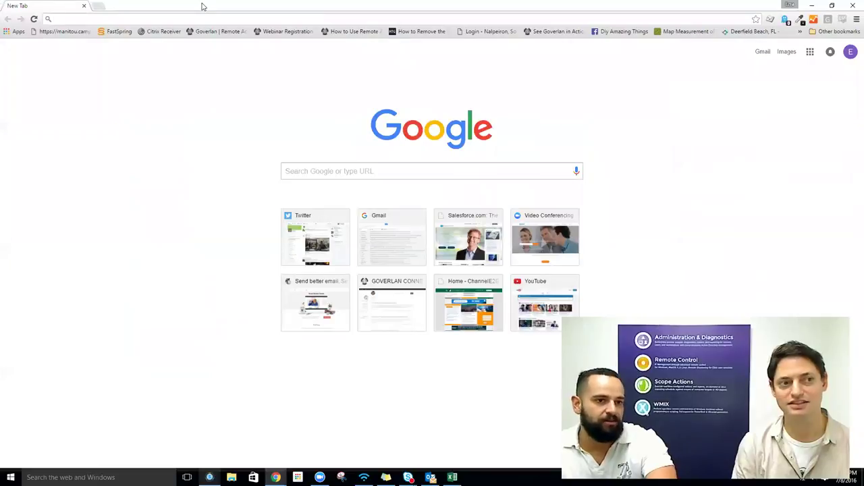
Step: Search Google for 'registry home page' and open the How-To Geek article
{"action": "double_click", "coordinate": [199, 4]}
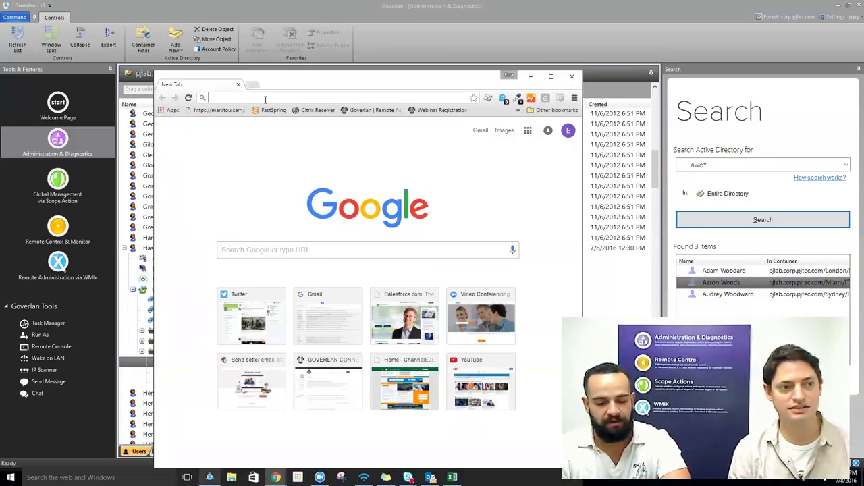
{"action": "type", "text": "registry"}
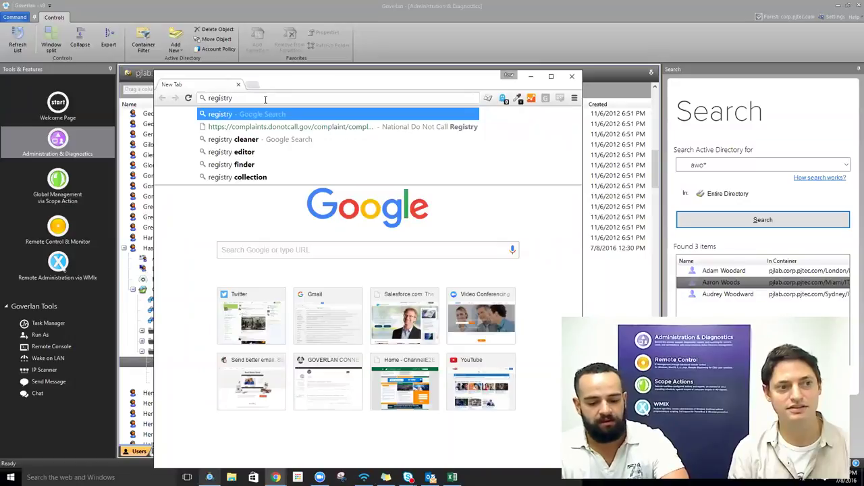
{"action": "type", "text": " in"}
{"action": "key", "text": "BackSpace"}
{"action": "key", "text": "BackSpace"}
{"action": "type", "text": "h"}
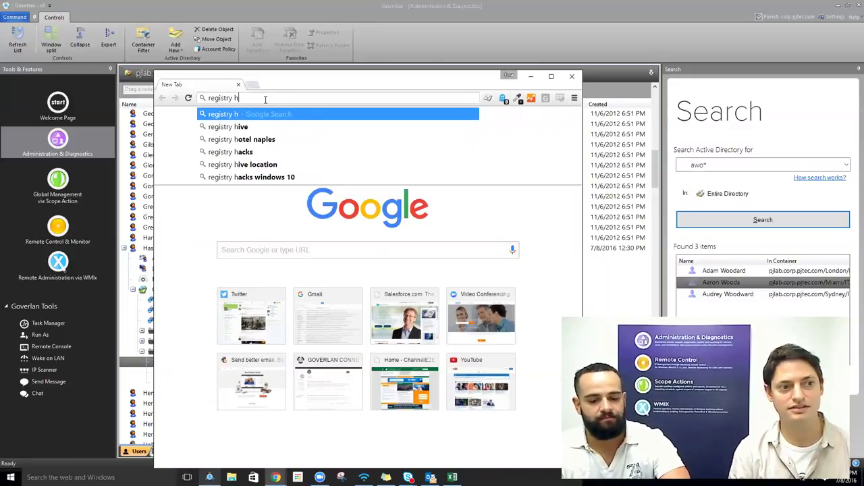
{"action": "type", "text": "ome pag"}
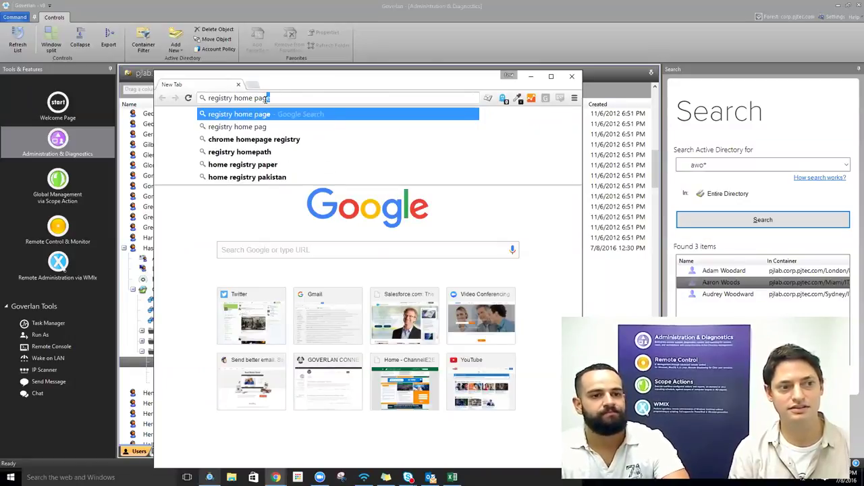
{"action": "key", "text": "Return"}
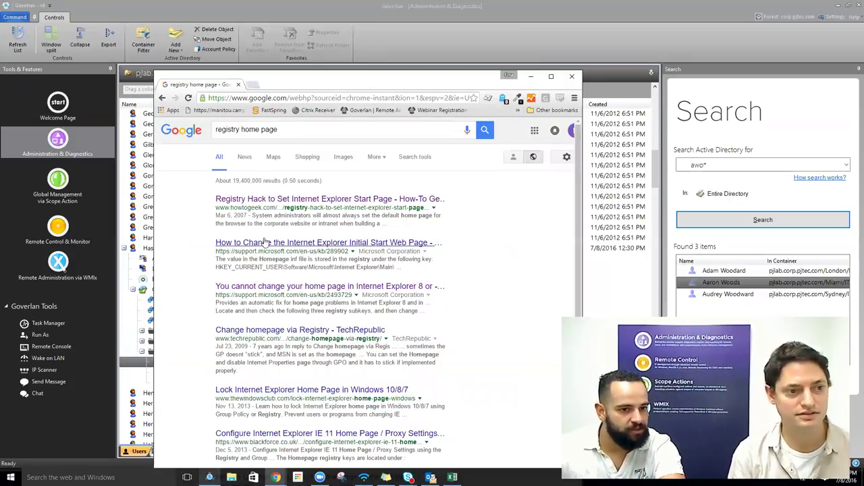
{"action": "left_click", "coordinate": [229, 201]}
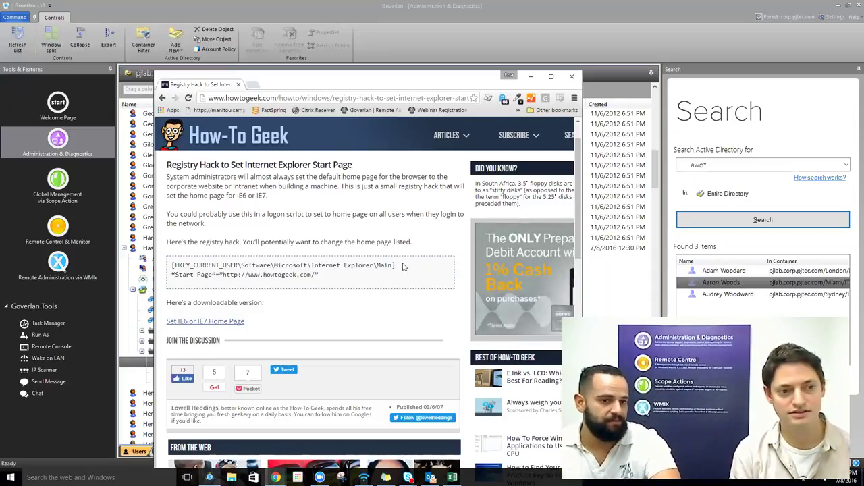
Step: Copy the HKEY_CURRENT_USER\Software\Microsoft\Internet Explorer\Main path, then select Goverlan's Query Users custom action
{"action": "left_click_drag", "start_coordinate": [394, 265], "coordinate": [173, 264]}
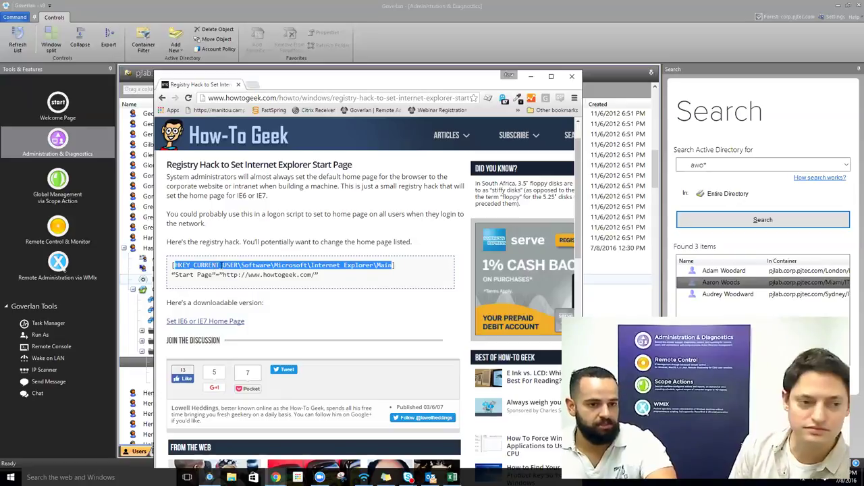
{"action": "right_click", "coordinate": [203, 266]}
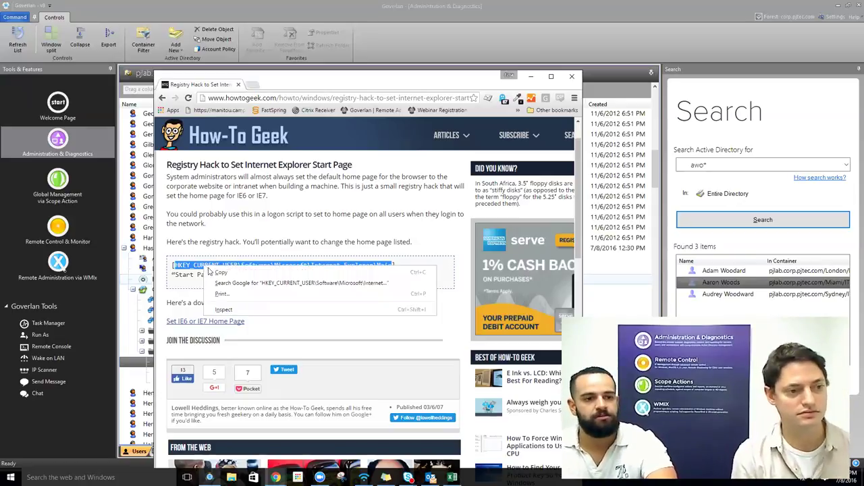
{"action": "left_click", "coordinate": [220, 273]}
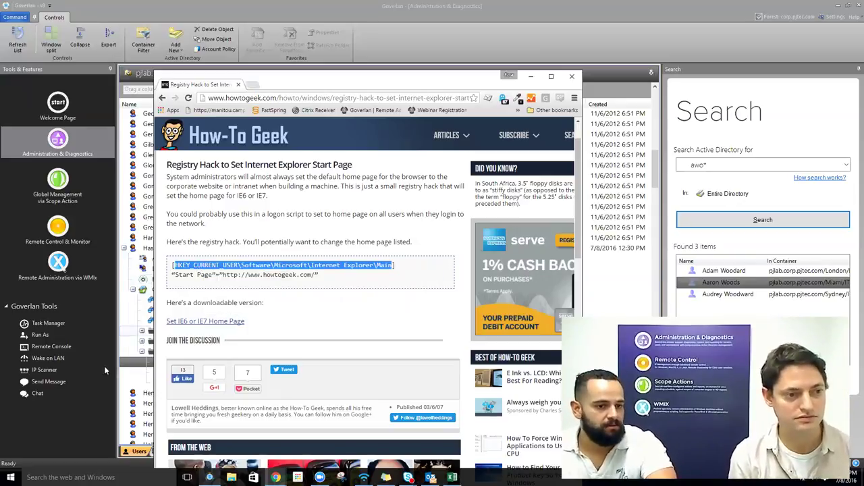
{"action": "key", "text": "alt+Tab"}
{"action": "left_click", "coordinate": [186, 321]}
{"action": "right_click", "coordinate": [186, 320]}
Step: In the Query Users HomePage Actions module, start a Logged-In Computers registry value report to show the key paths list
{"action": "left_click", "coordinate": [207, 338]}
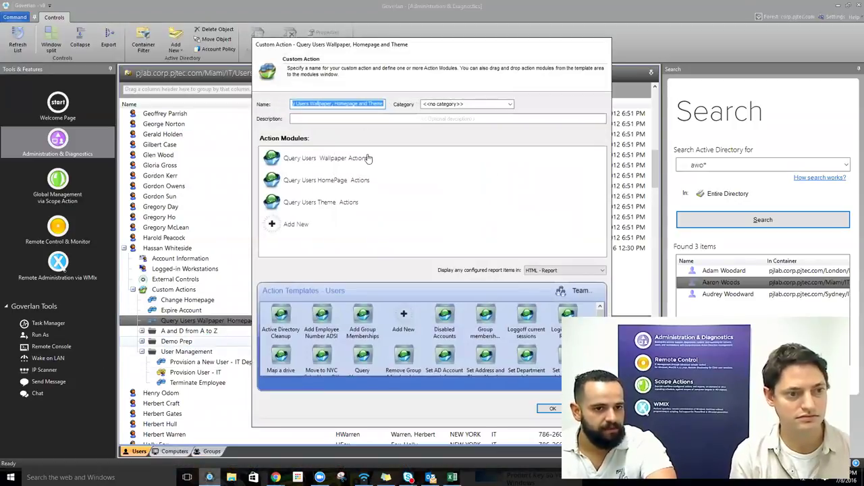
{"action": "double_click", "coordinate": [351, 181]}
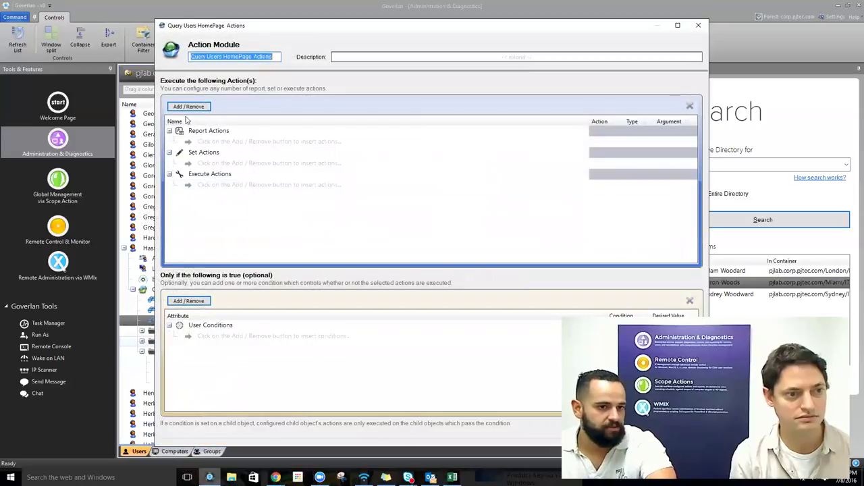
{"action": "left_click", "coordinate": [190, 107]}
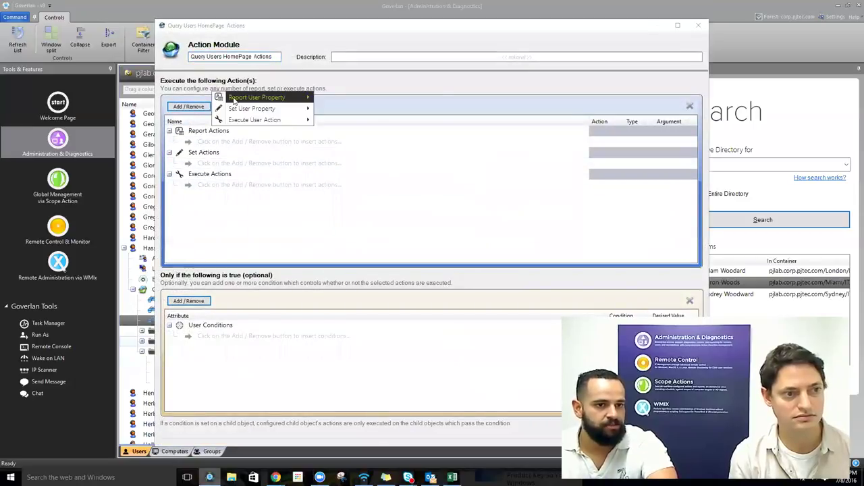
{"action": "mouse_move", "coordinate": [235, 101]}
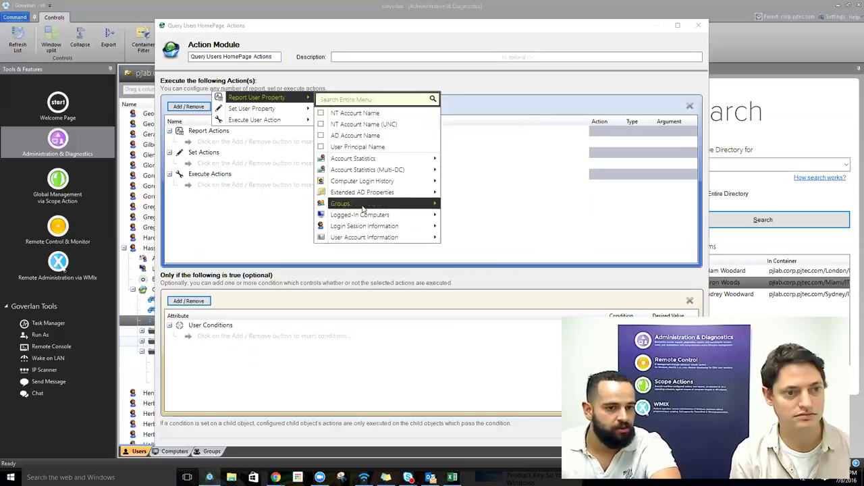
{"action": "mouse_move", "coordinate": [363, 216]}
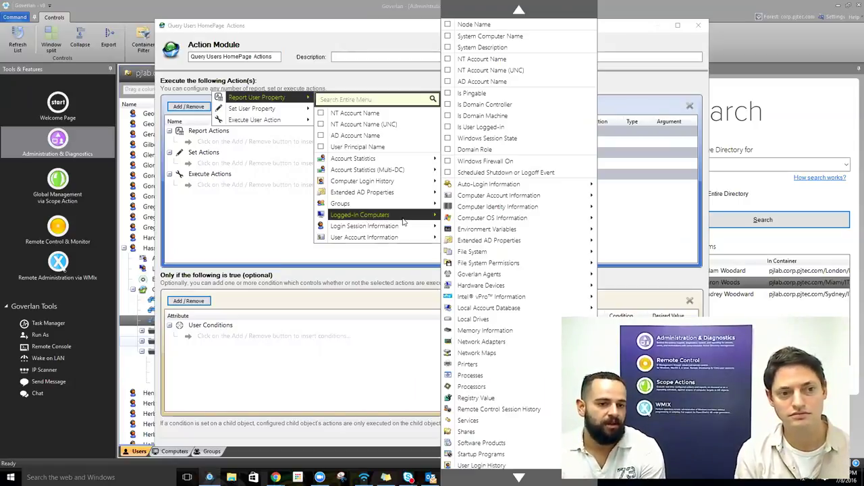
{"action": "mouse_move", "coordinate": [501, 225]}
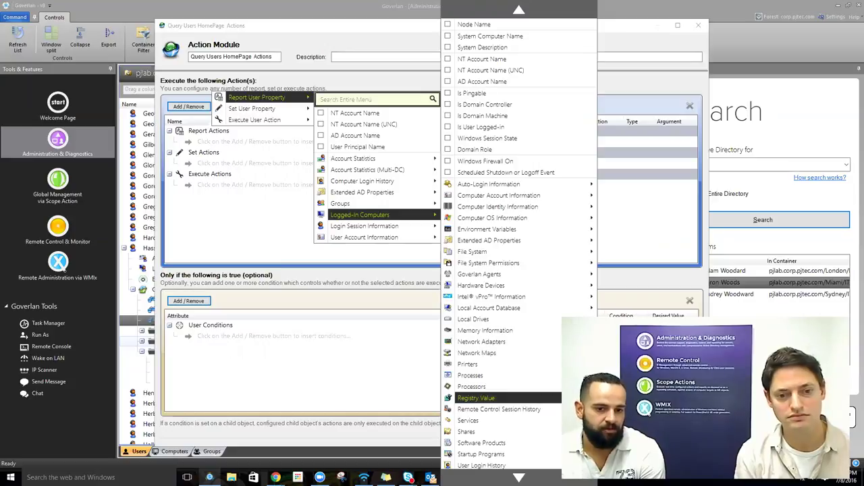
{"action": "left_click", "coordinate": [476, 398]}
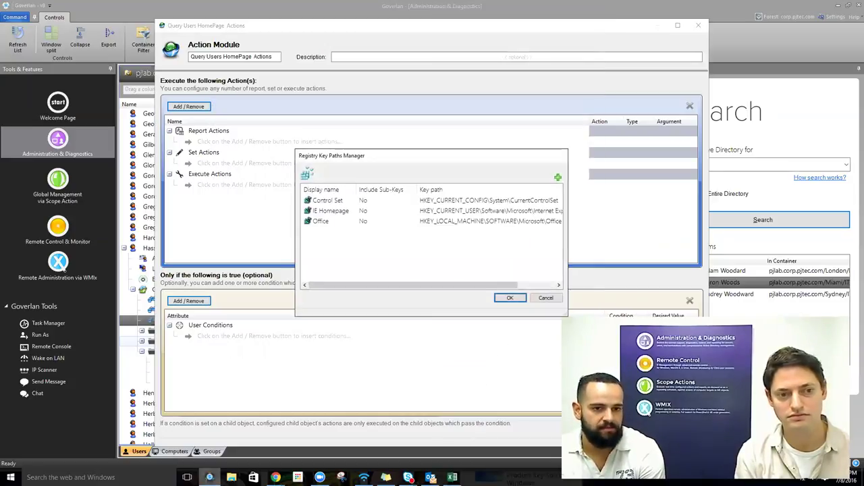
Step: Review the stored IE Homepage registry key path entry and close the key paths manager
{"action": "double_click", "coordinate": [520, 211]}
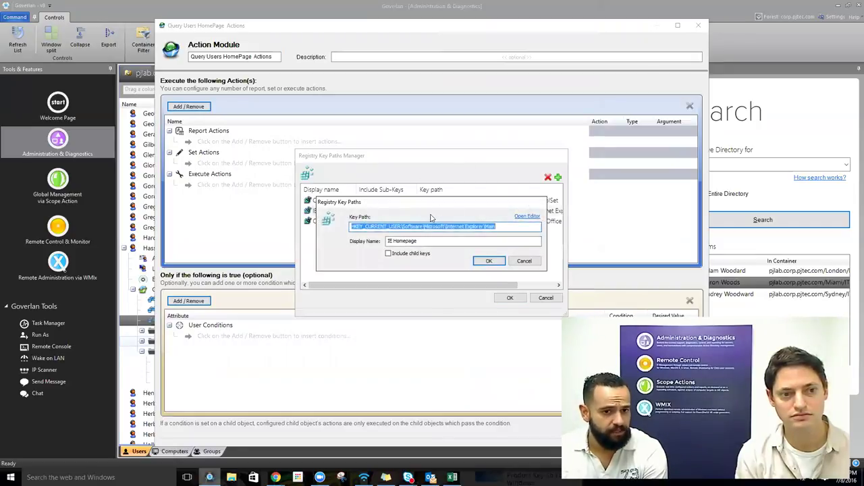
{"action": "left_click", "coordinate": [513, 229]}
{"action": "left_click_drag", "start_coordinate": [496, 226], "coordinate": [351, 226]}
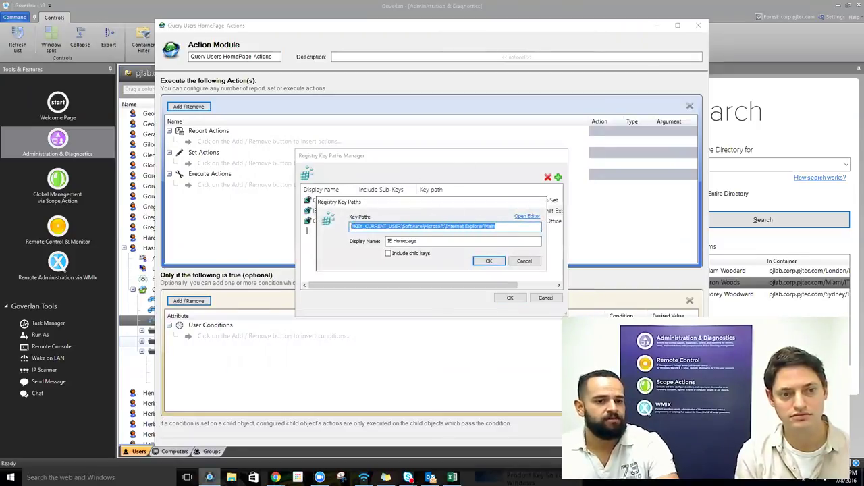
{"action": "left_click", "coordinate": [419, 226]}
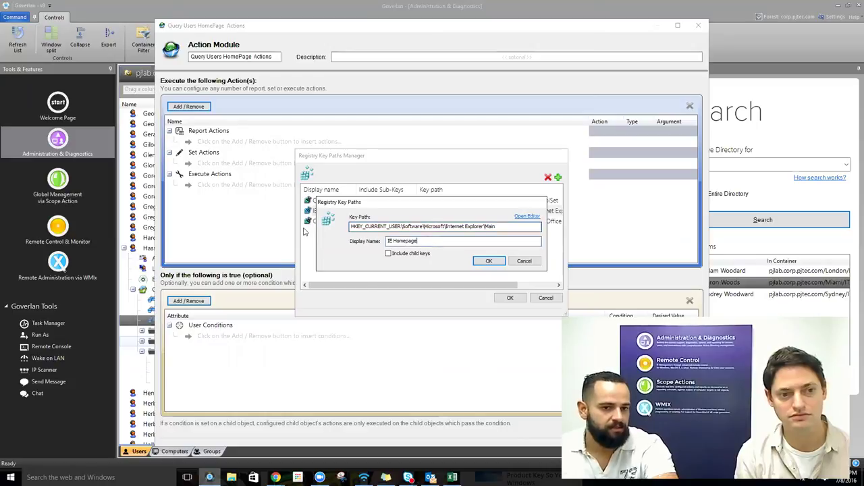
{"action": "left_click", "coordinate": [442, 242]}
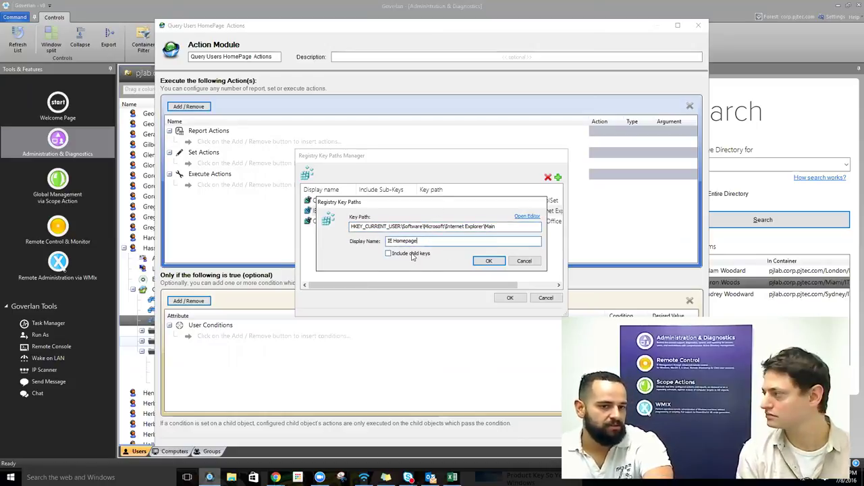
{"action": "left_click", "coordinate": [489, 261]}
{"action": "left_click", "coordinate": [511, 299]}
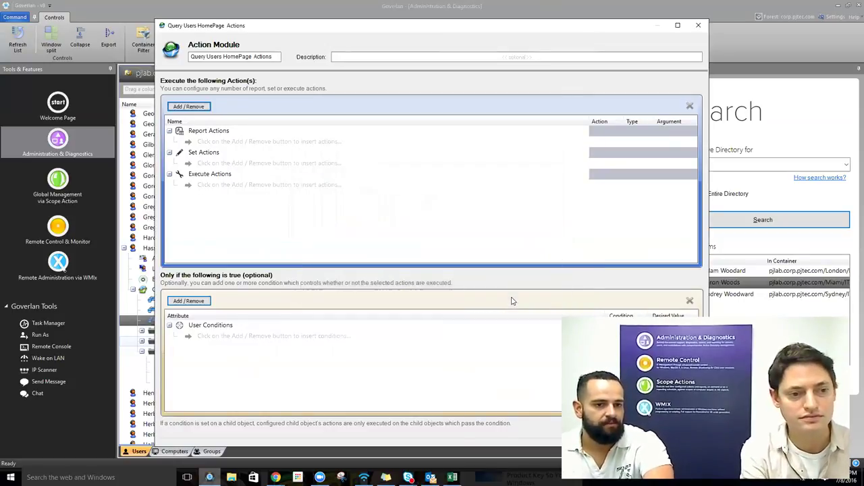
Step: Add a report of the IE Homepage registry value Name and save the HomePage Actions module
{"action": "left_click", "coordinate": [192, 107]}
{"action": "mouse_move", "coordinate": [263, 98]}
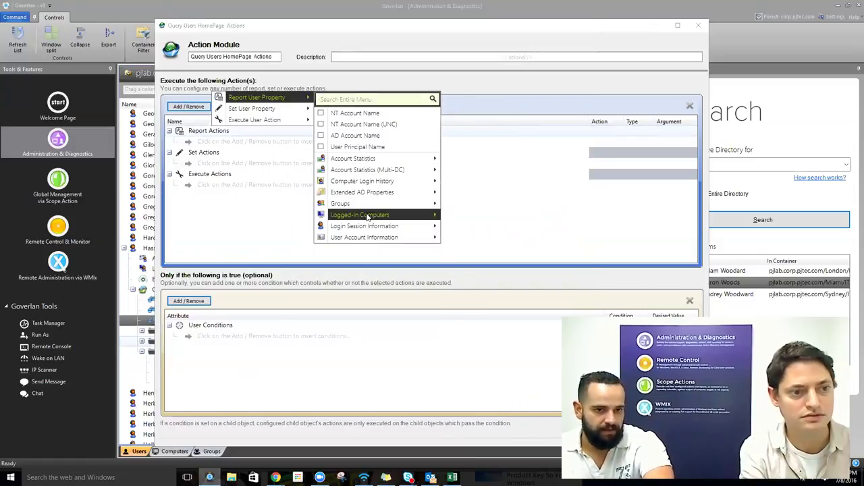
{"action": "mouse_move", "coordinate": [368, 214]}
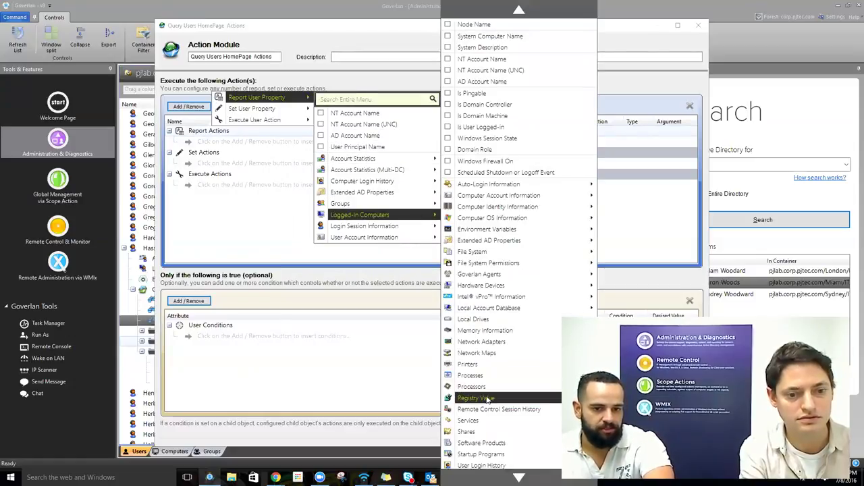
{"action": "mouse_move", "coordinate": [479, 397]}
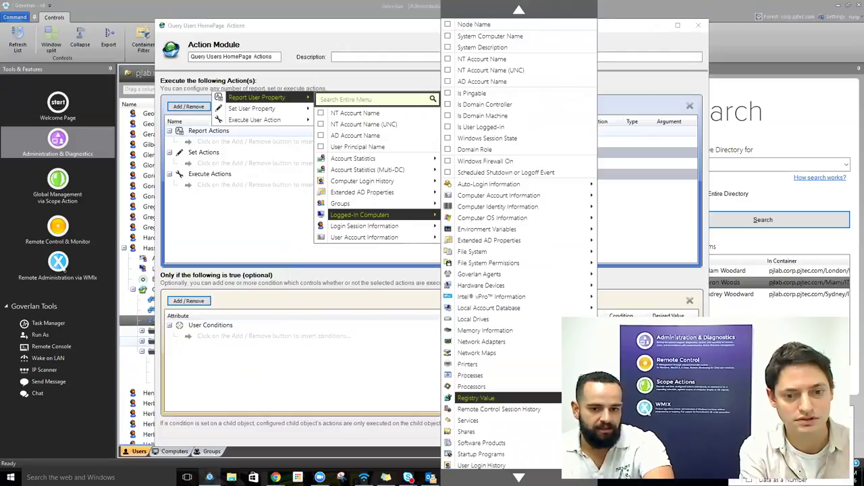
{"action": "left_click", "coordinate": [675, 419]}
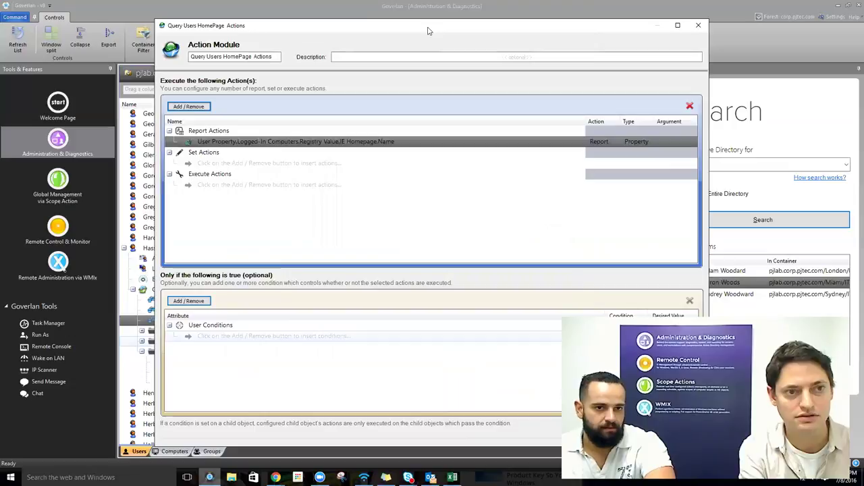
{"action": "left_click_drag", "start_coordinate": [427, 30], "coordinate": [304, 23]}
{"action": "left_click", "coordinate": [516, 409]}
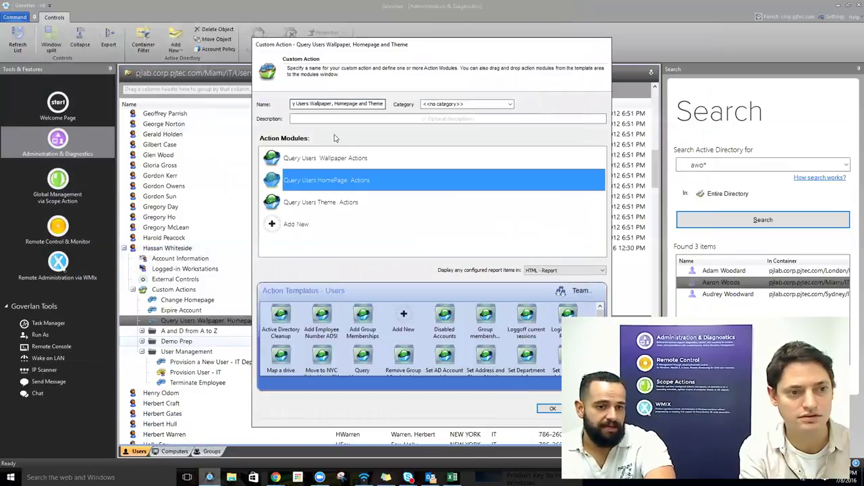
Step: Open the Wallpaper Actions module, view the widened registry key paths list, then cancel it unchanged
{"action": "double_click", "coordinate": [331, 158]}
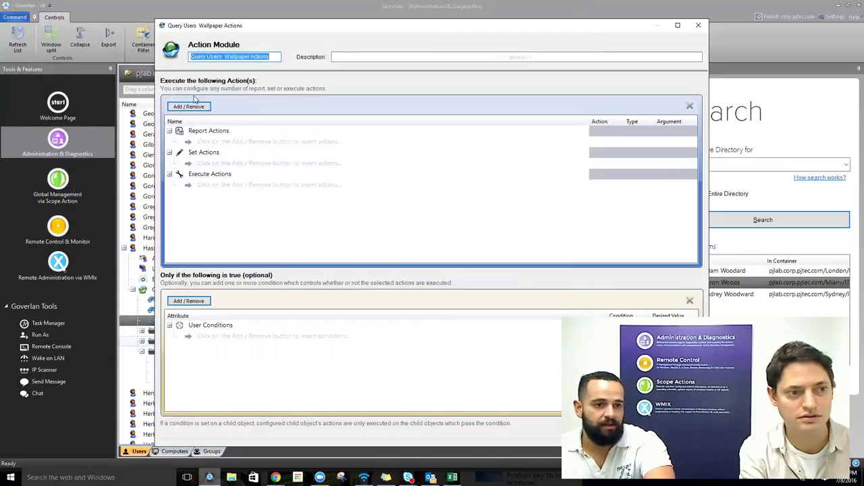
{"action": "left_click", "coordinate": [188, 107]}
{"action": "mouse_move", "coordinate": [360, 214]}
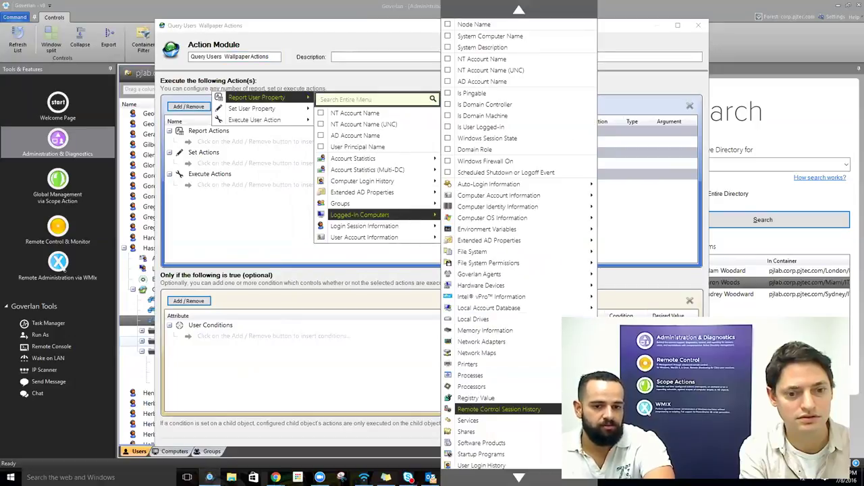
{"action": "left_click", "coordinate": [476, 397]}
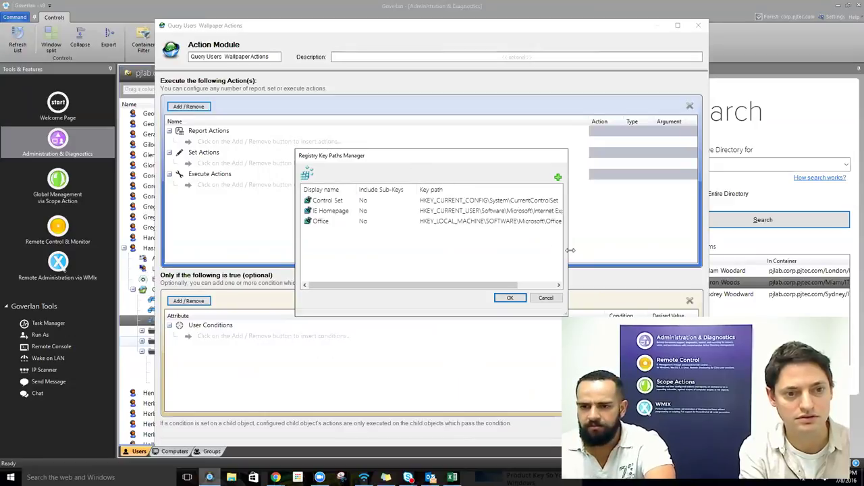
{"action": "left_click_drag", "start_coordinate": [570, 250], "coordinate": [605, 248]}
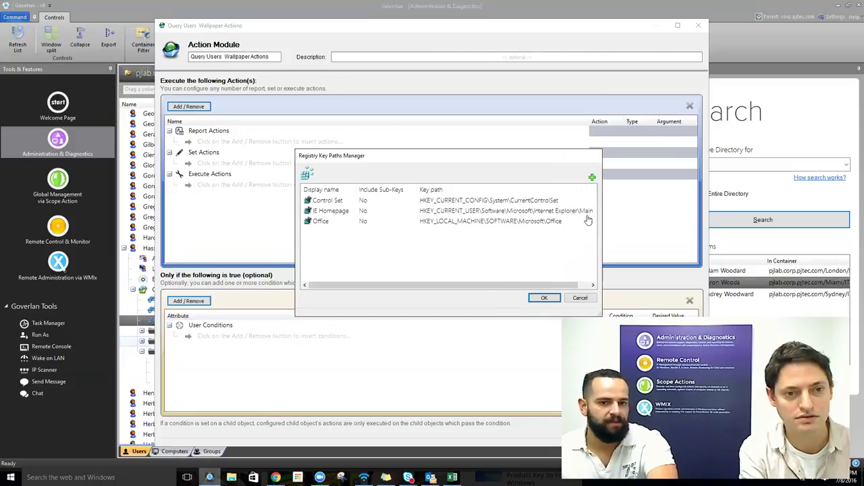
{"action": "left_click", "coordinate": [580, 298]}
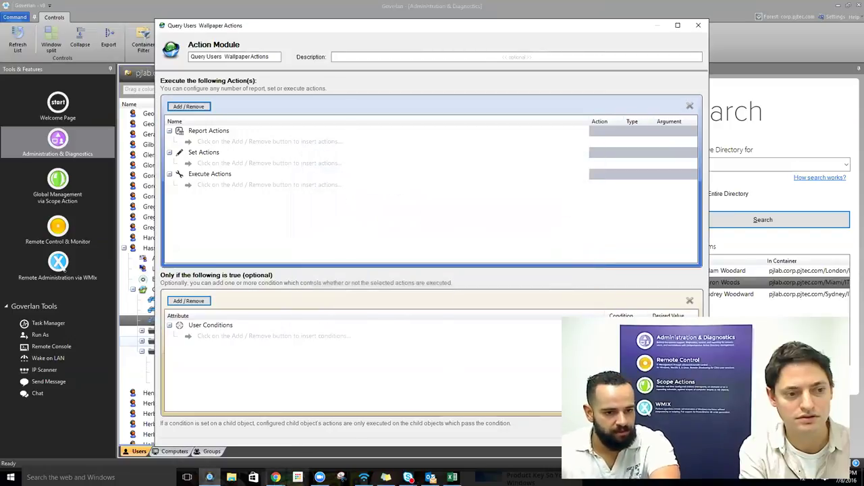
Step: Search Google in a new Chrome tab for 'registry windows wallpaper'
{"action": "left_click", "coordinate": [324, 435]}
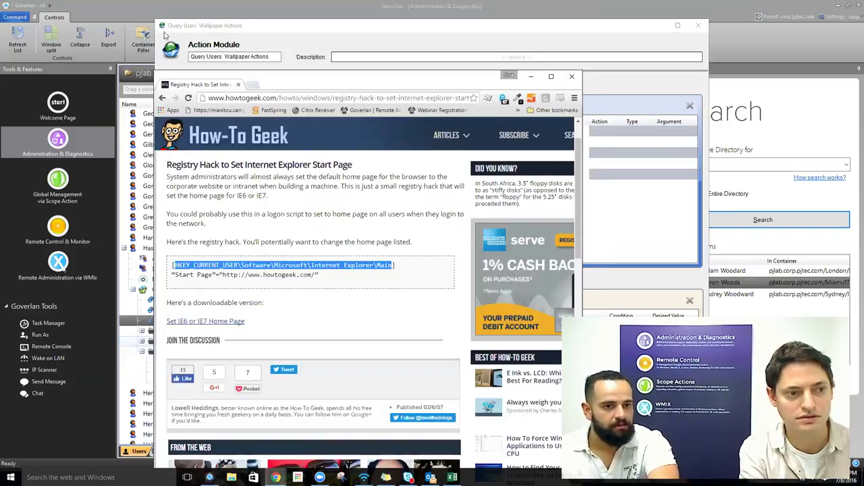
{"action": "left_click", "coordinate": [251, 85]}
{"action": "type", "text": "ms"}
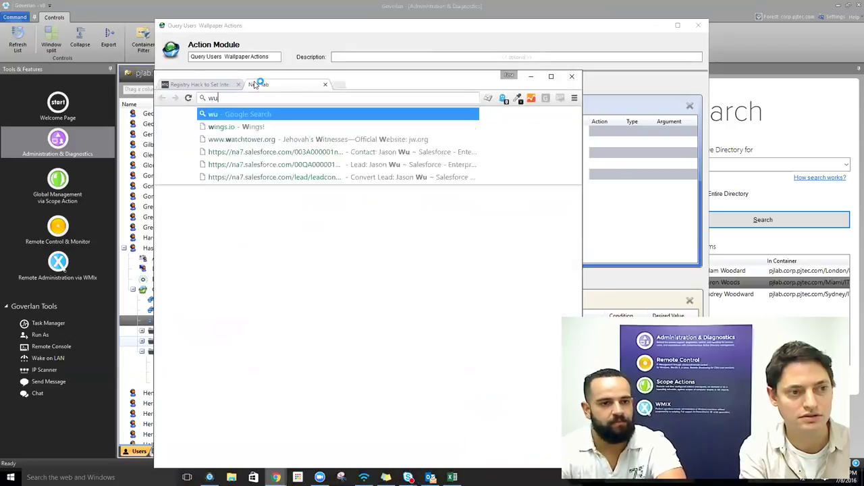
{"action": "key", "text": "BackSpace"}
{"action": "key", "text": "BackSpace"}
{"action": "type", "text": "regis"}
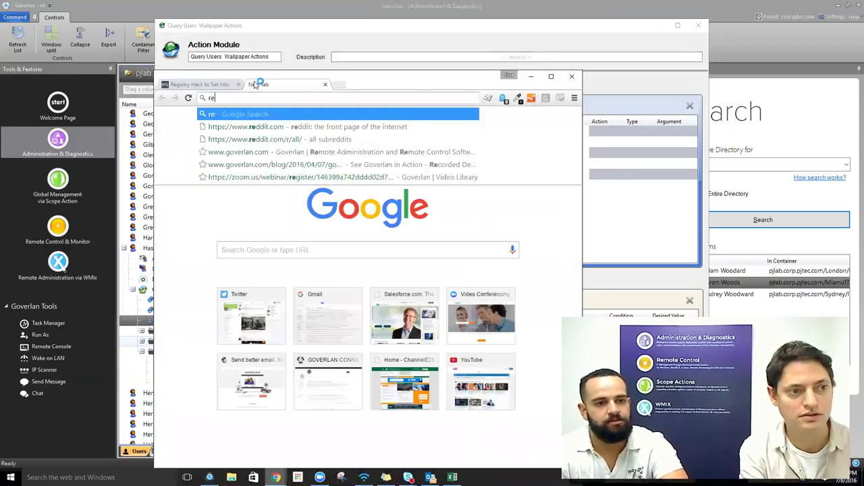
{"action": "key", "text": "BackSpace"}
{"action": "key", "text": "BackSpace"}
{"action": "key", "text": "BackSpace"}
{"action": "key", "text": "BackSpace"}
{"action": "type", "text": "g"}
{"action": "key", "text": "BackSpace"}
{"action": "type", "text": "egistry"}
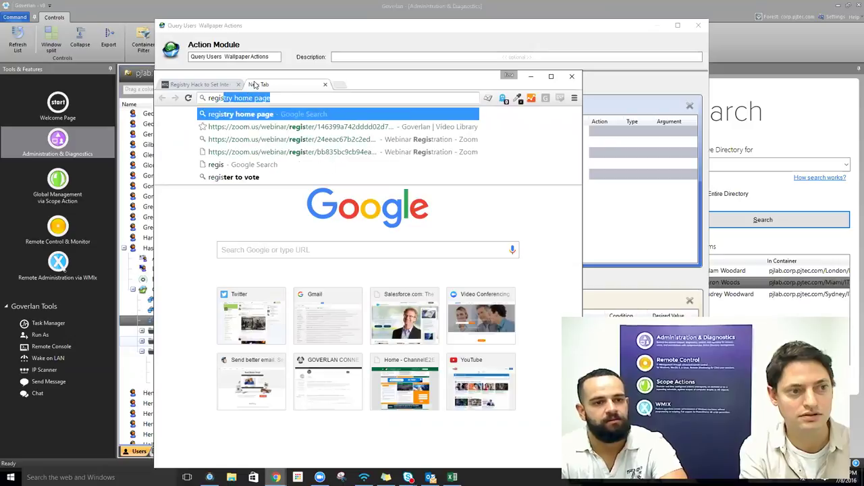
{"action": "type", "text": " windows "}
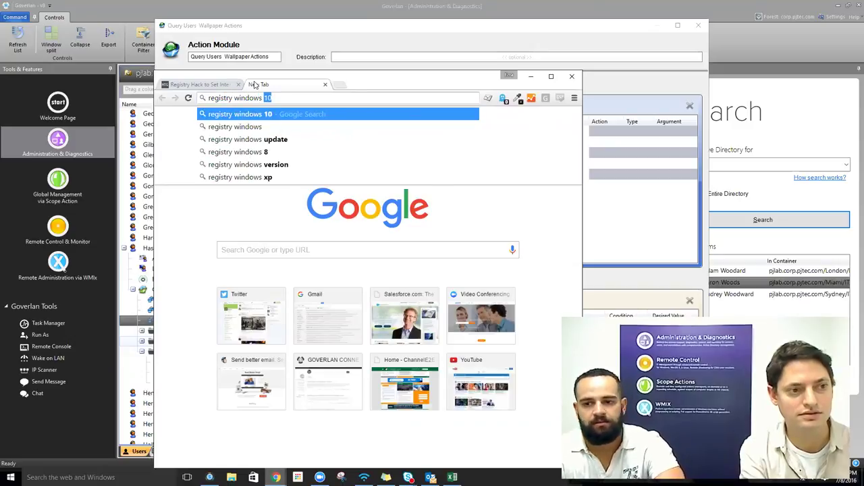
{"action": "type", "text": "t"}
{"action": "key", "text": "BackSpace"}
{"action": "type", "text": "wallpaper"}
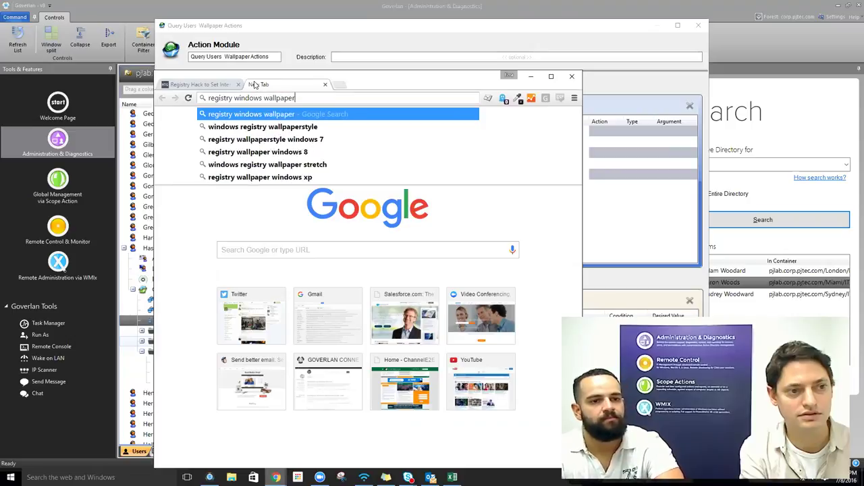
{"action": "key", "text": "Return"}
Step: Open the Super User answer and select the HKEY_CURRENT_USER\Control Panel\Desktop path and Wallpaper value
{"action": "scroll", "coordinate": [530, 276], "scroll_direction": "down", "scroll_amount": 1}
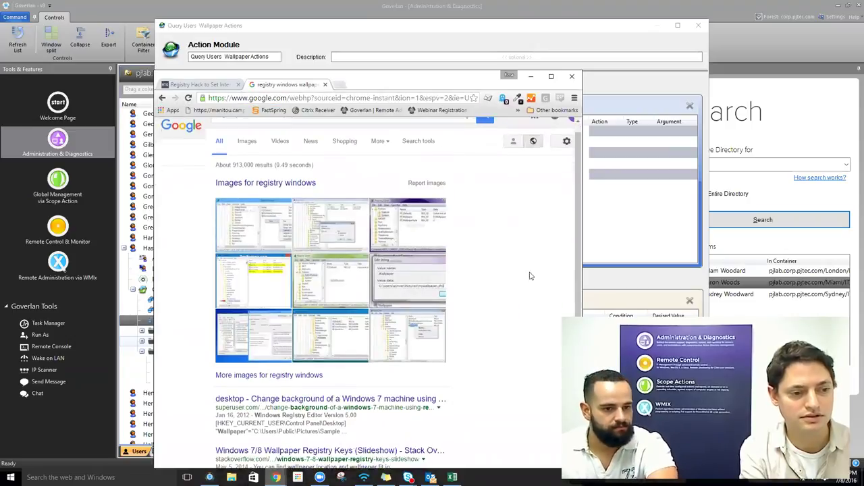
{"action": "scroll", "coordinate": [530, 275], "scroll_direction": "down", "scroll_amount": 3}
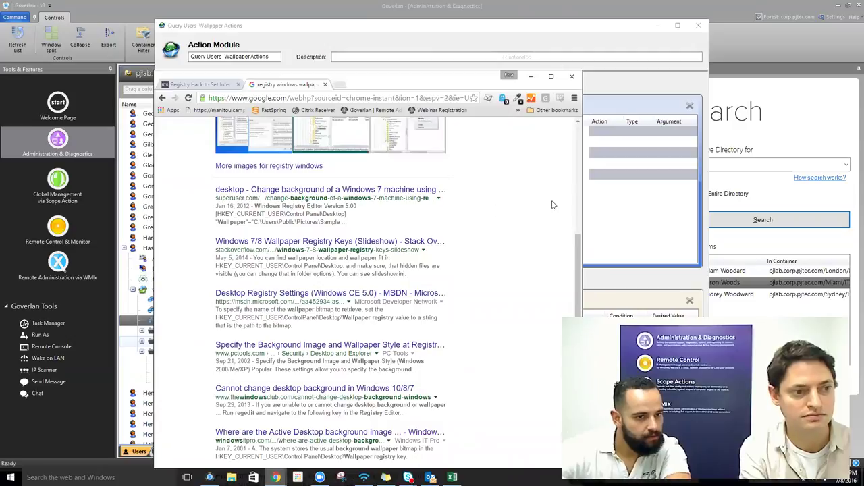
{"action": "left_click", "coordinate": [353, 190]}
{"action": "scroll", "coordinate": [405, 270], "scroll_direction": "down", "scroll_amount": 2}
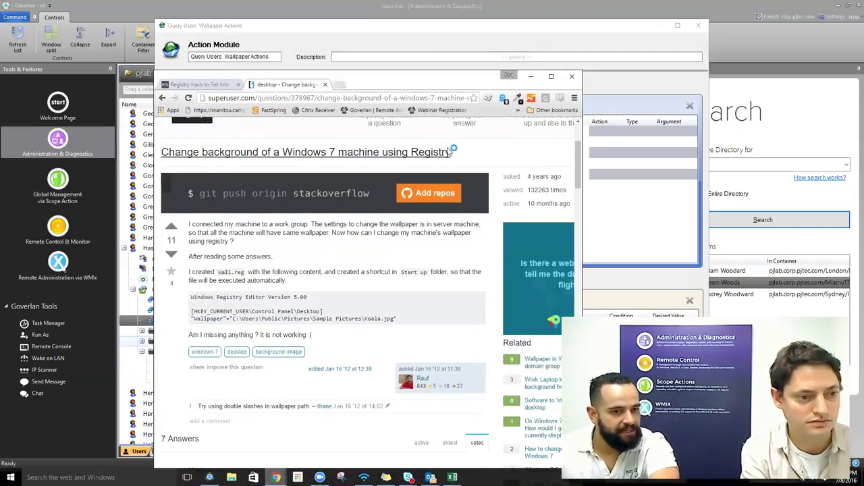
{"action": "scroll", "coordinate": [449, 152], "scroll_direction": "up", "scroll_amount": 2}
{"action": "scroll", "coordinate": [348, 216], "scroll_direction": "down", "scroll_amount": 5}
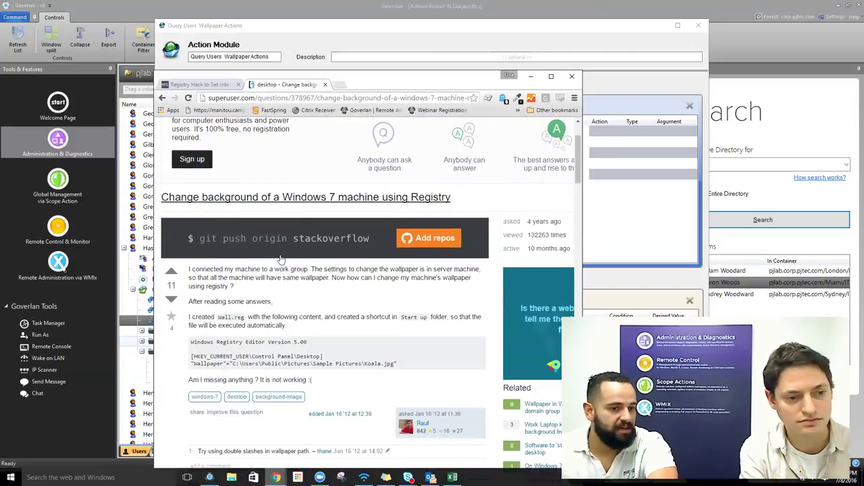
{"action": "left_click_drag", "start_coordinate": [341, 311], "coordinate": [196, 308]}
{"action": "key", "text": "ctrl+c"}
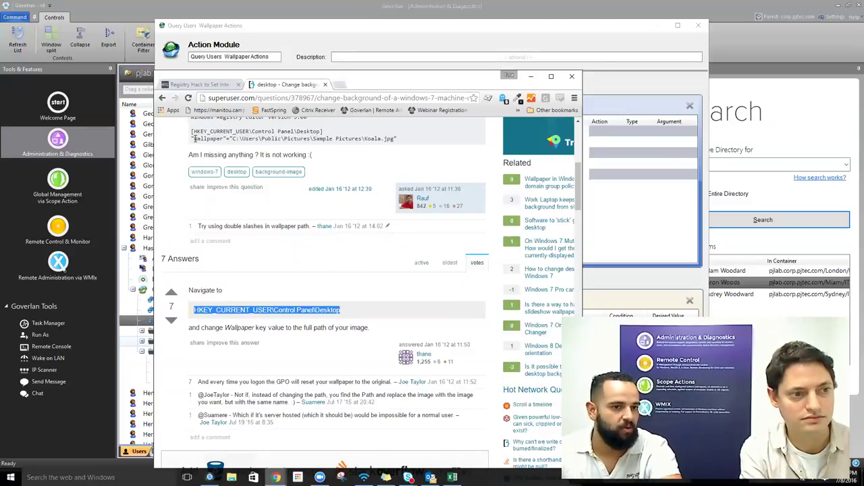
{"action": "left_click_drag", "start_coordinate": [194, 138], "coordinate": [224, 138]}
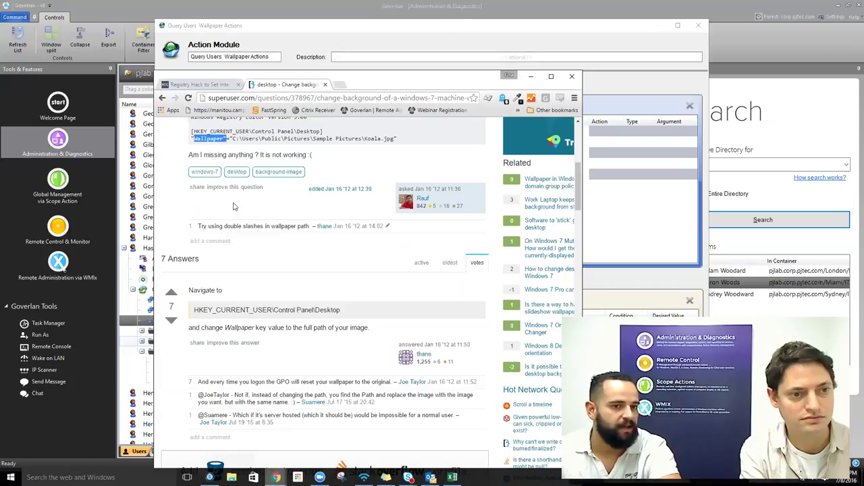
Step: Add a registry key path HKEY_CURRENT_USER\Control Panel\Desktop named 'Desktop' and save the list
{"action": "left_click", "coordinate": [451, 46]}
{"action": "left_click", "coordinate": [193, 106]}
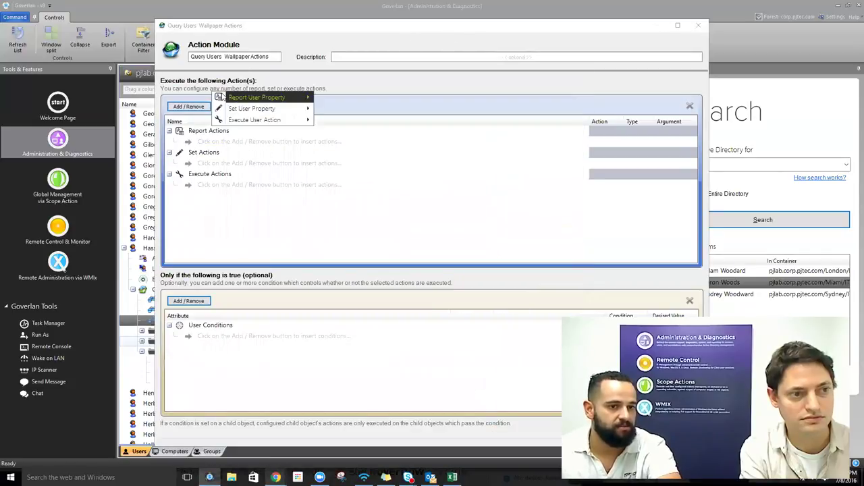
{"action": "mouse_move", "coordinate": [251, 99]}
{"action": "mouse_move", "coordinate": [378, 215]}
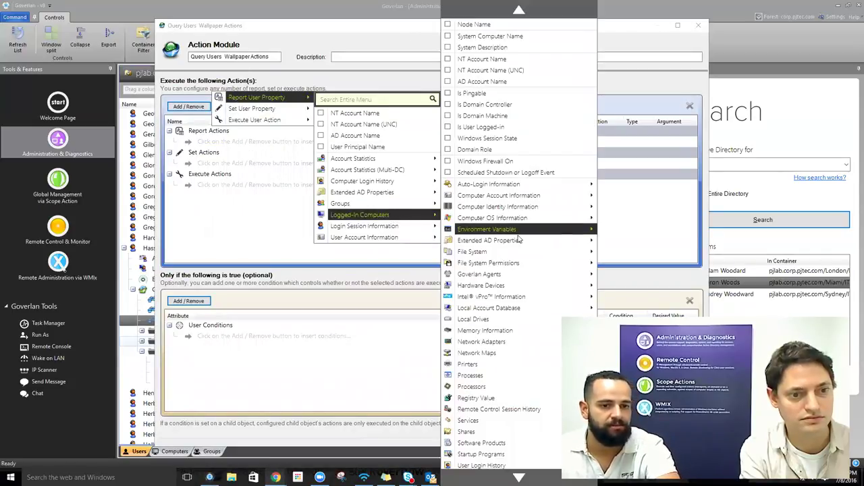
{"action": "left_click", "coordinate": [476, 397]}
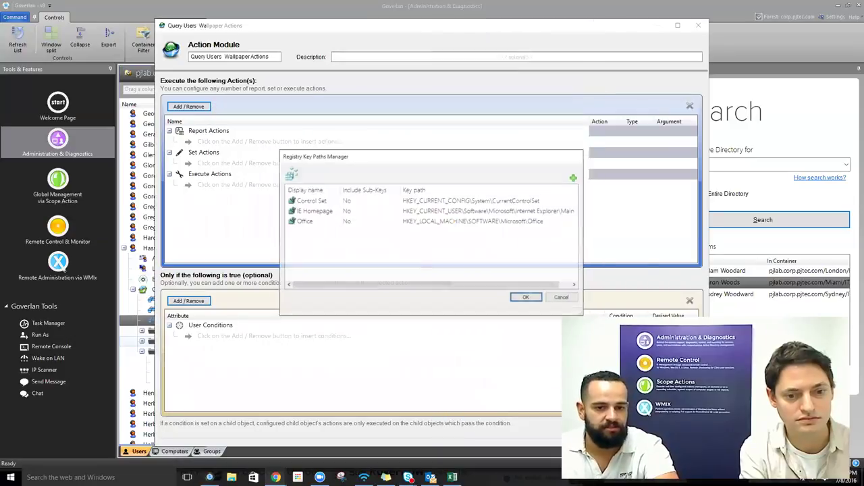
{"action": "left_click", "coordinate": [575, 177]}
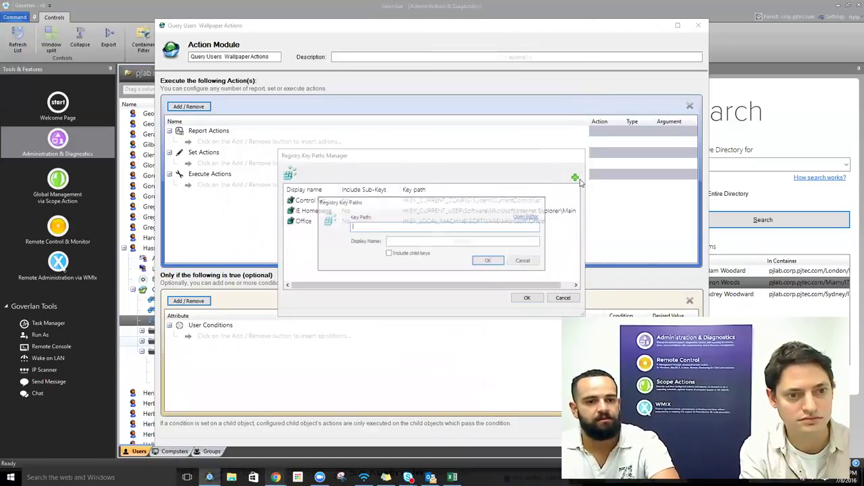
{"action": "key", "text": "ctrl+v"}
{"action": "left_click", "coordinate": [444, 244]}
{"action": "type", "text": "Desktop"}
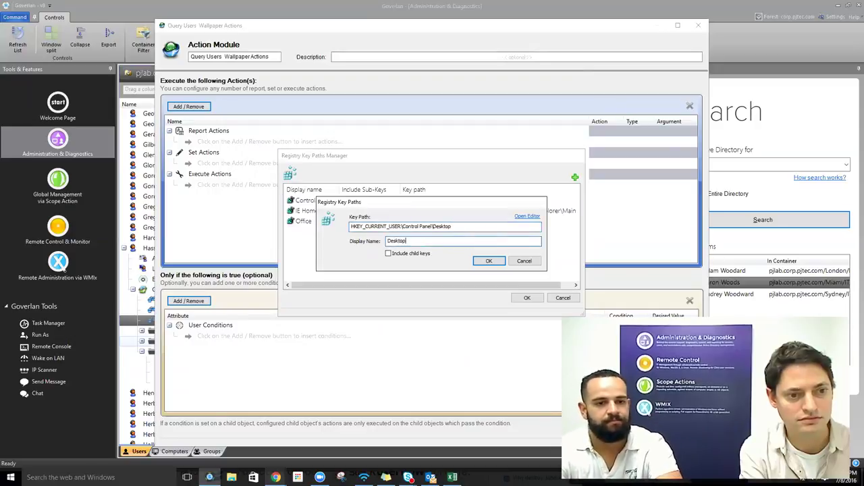
{"action": "key", "text": "Return"}
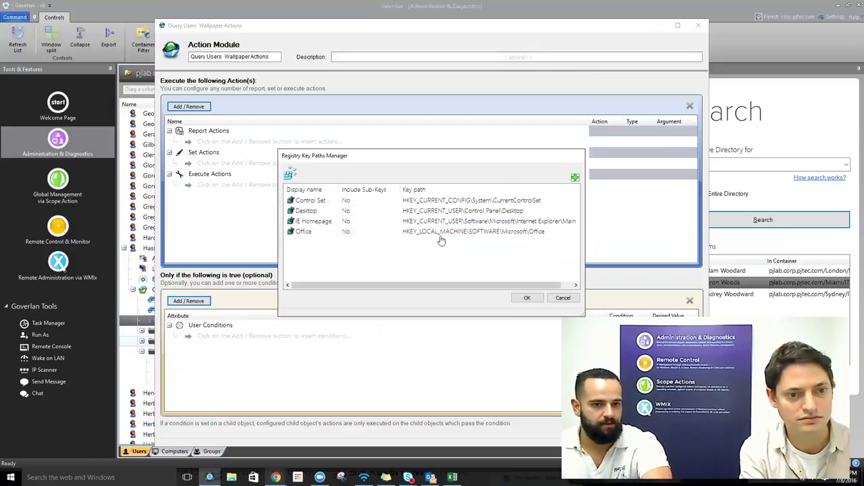
{"action": "left_click", "coordinate": [440, 233]}
{"action": "left_click", "coordinate": [527, 297]}
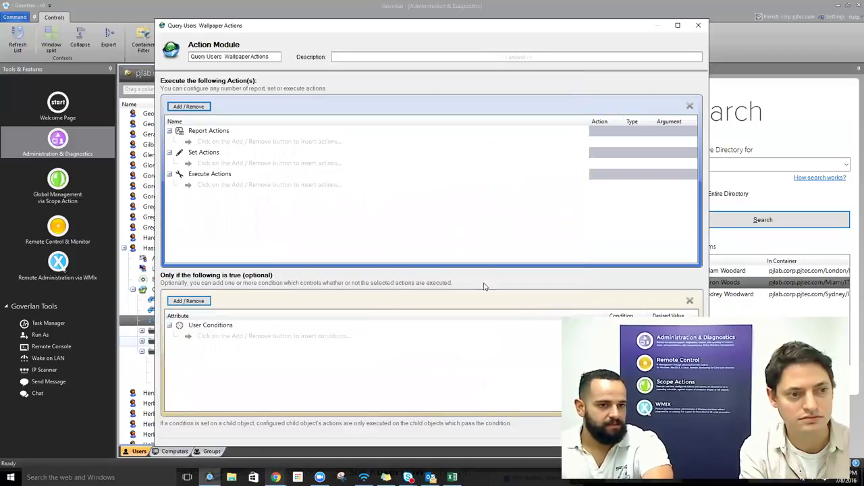
Step: Add a report of the Desktop registry value Name from logged-in computers
{"action": "left_click", "coordinate": [177, 105]}
{"action": "mouse_move", "coordinate": [250, 97]}
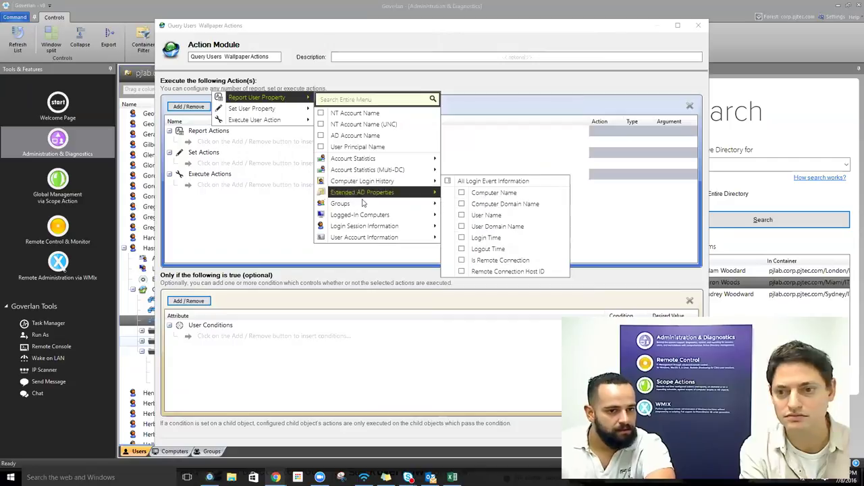
{"action": "mouse_move", "coordinate": [400, 216]}
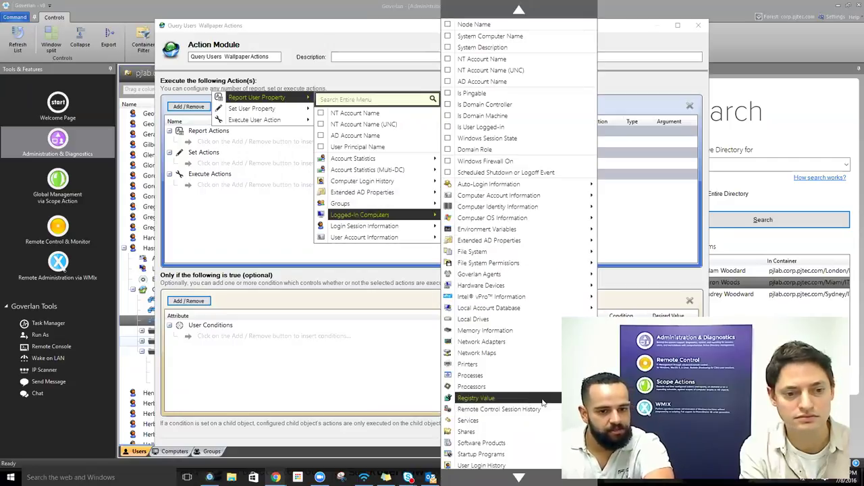
{"action": "mouse_move", "coordinate": [476, 398]}
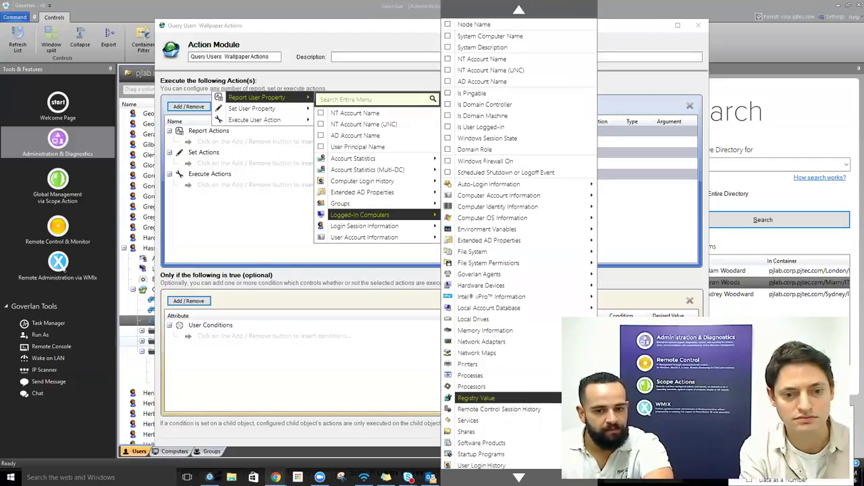
{"action": "left_click", "coordinate": [642, 405]}
Step: Add a user condition requiring the Desktop registry value Name = WallPaper
{"action": "left_click", "coordinate": [194, 302]}
{"action": "mouse_move", "coordinate": [234, 302]}
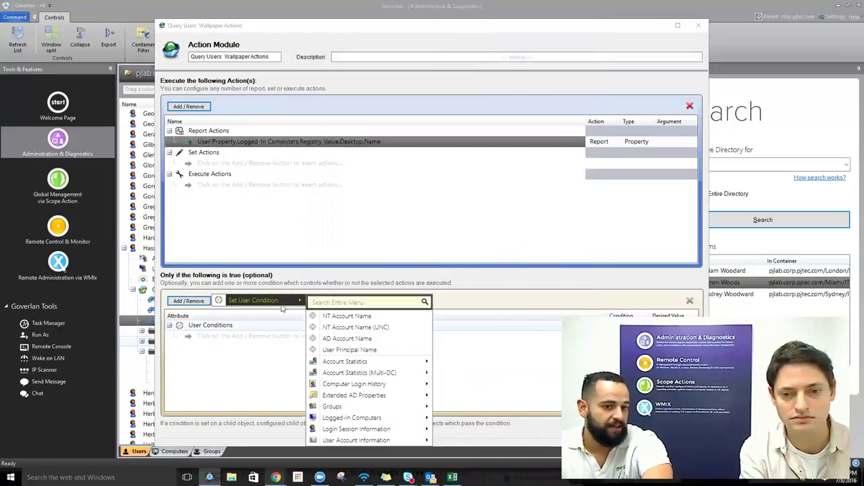
{"action": "mouse_move", "coordinate": [378, 418]}
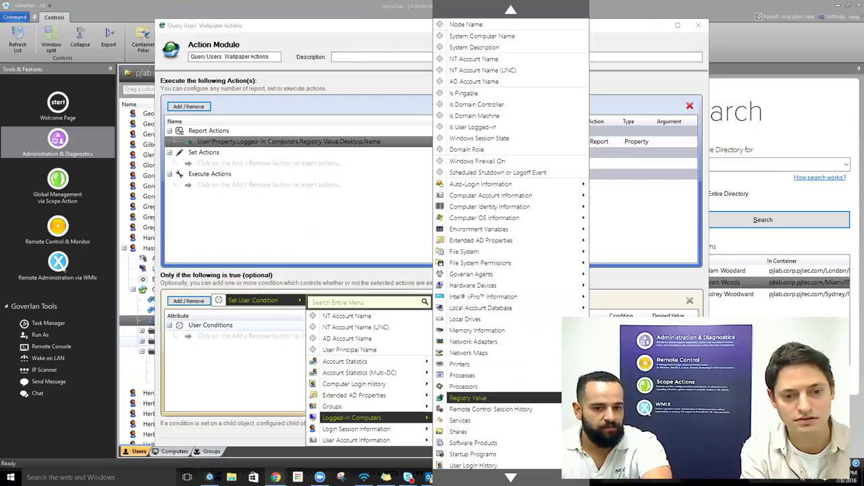
{"action": "left_click", "coordinate": [468, 397]}
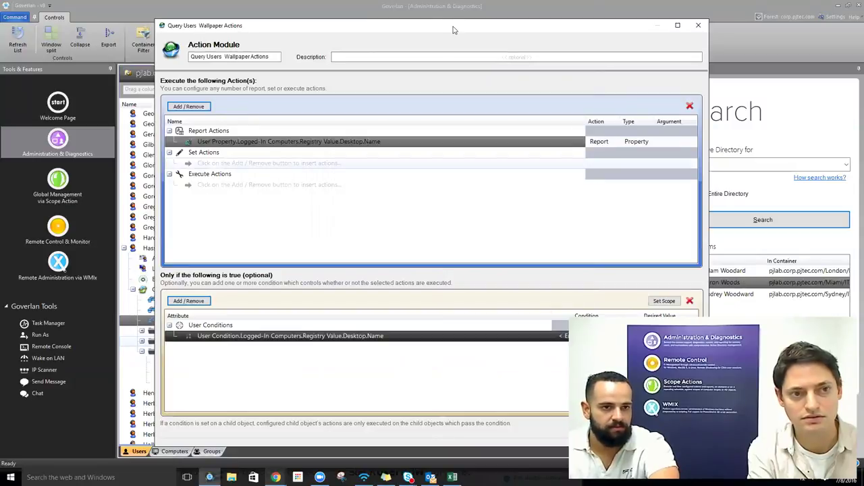
{"action": "left_click_drag", "start_coordinate": [453, 30], "coordinate": [309, 21]}
{"action": "left_click", "coordinate": [474, 329]}
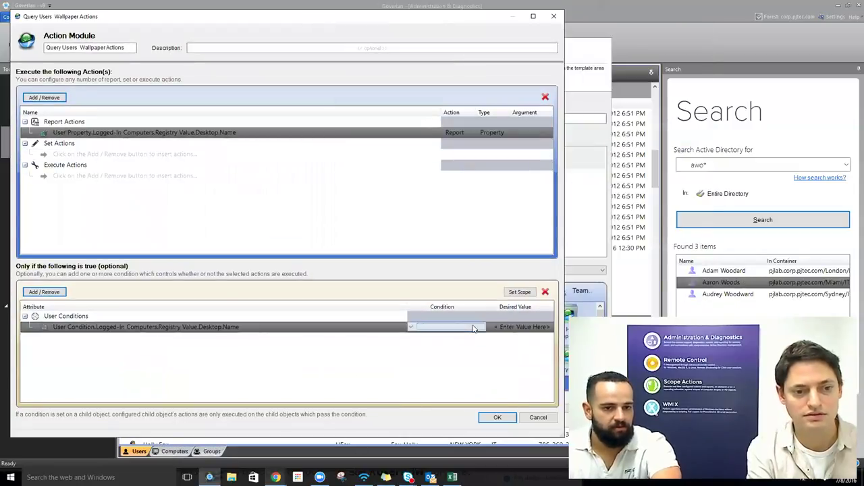
{"action": "left_click", "coordinate": [482, 351]}
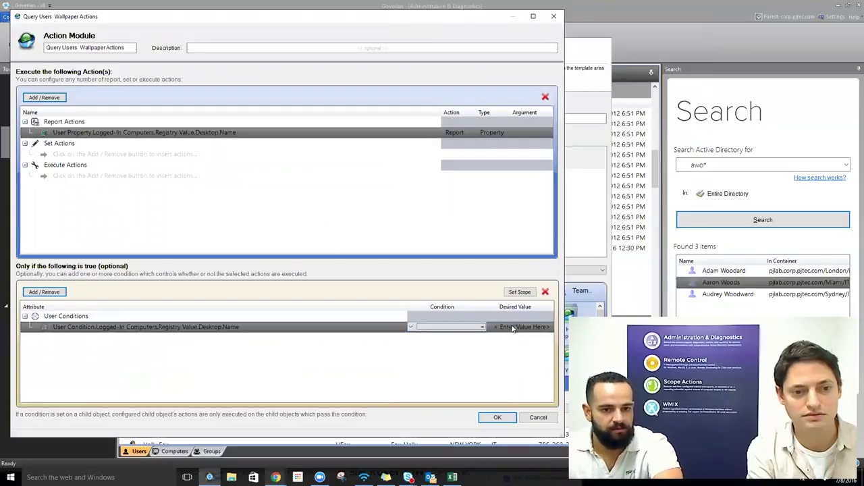
{"action": "left_click", "coordinate": [513, 328]}
{"action": "left_click", "coordinate": [405, 155]}
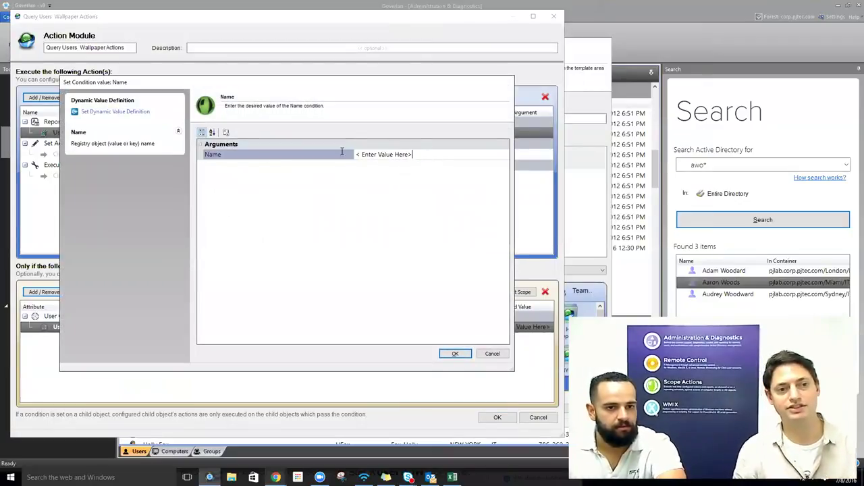
{"action": "type", "text": "WallPaper"}
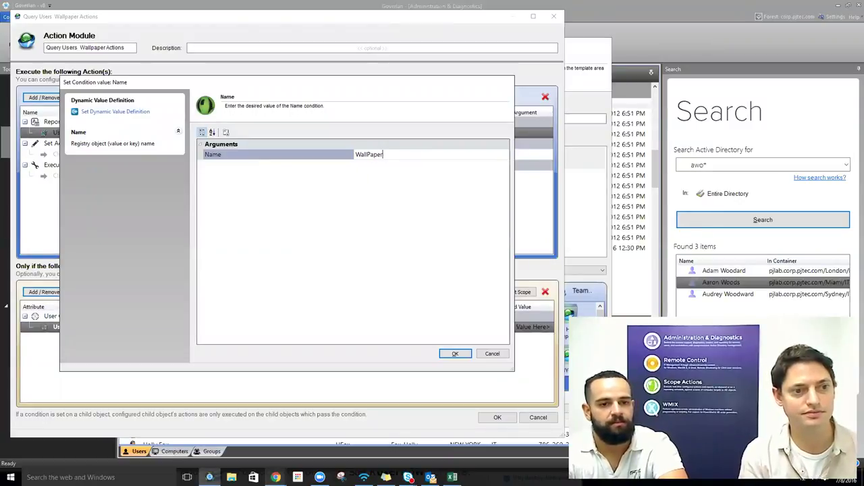
{"action": "left_click", "coordinate": [258, 159]}
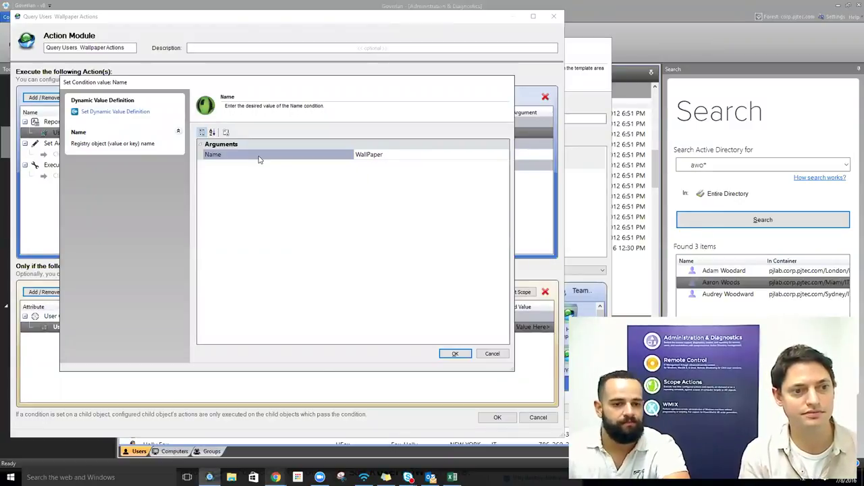
{"action": "left_click", "coordinate": [455, 354]}
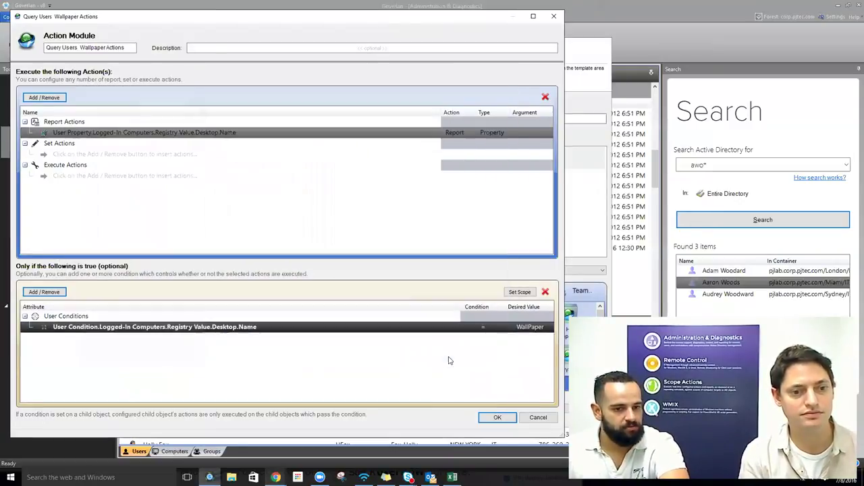
Step: Launch Registry Editor with regedit and collapse its SOFTWARE key
{"action": "key", "text": "super+x"}
{"action": "key", "text": "d"}
{"action": "right_click", "coordinate": [61, 477]}
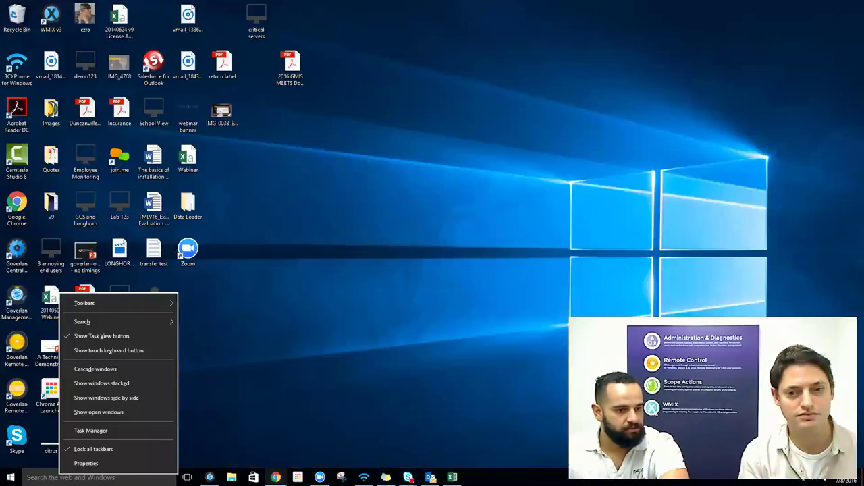
{"action": "key", "text": "Escape"}
{"action": "key", "text": "super+d"}
{"action": "key", "text": "super+r"}
{"action": "type", "text": "reged"}
{"action": "key", "text": "Return"}
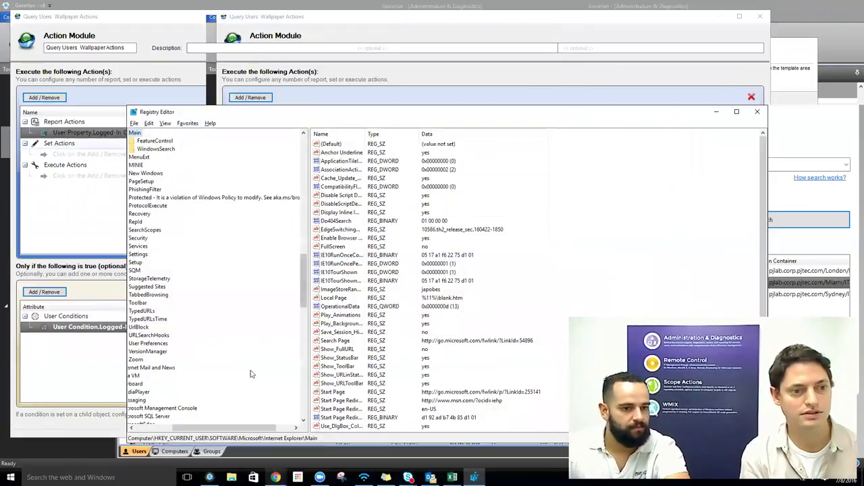
{"action": "left_click_drag", "start_coordinate": [228, 433], "coordinate": [187, 433]}
{"action": "scroll", "coordinate": [166, 265], "scroll_direction": "up", "scroll_amount": 15}
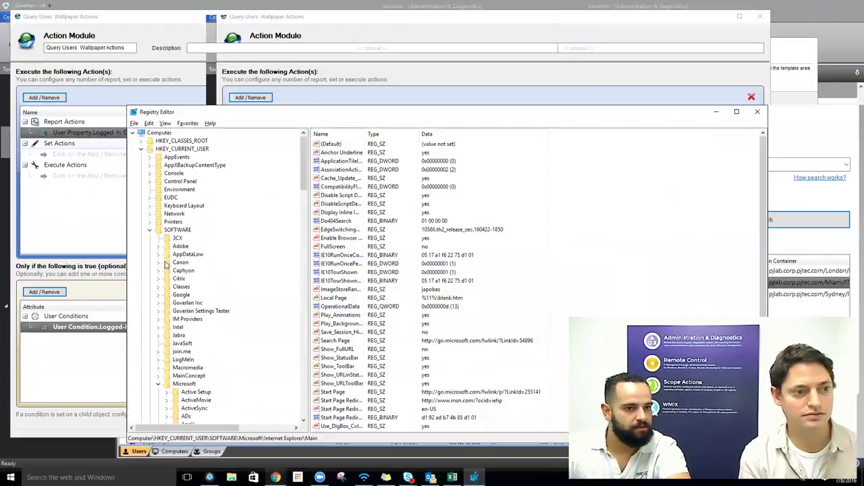
{"action": "left_click", "coordinate": [150, 230]}
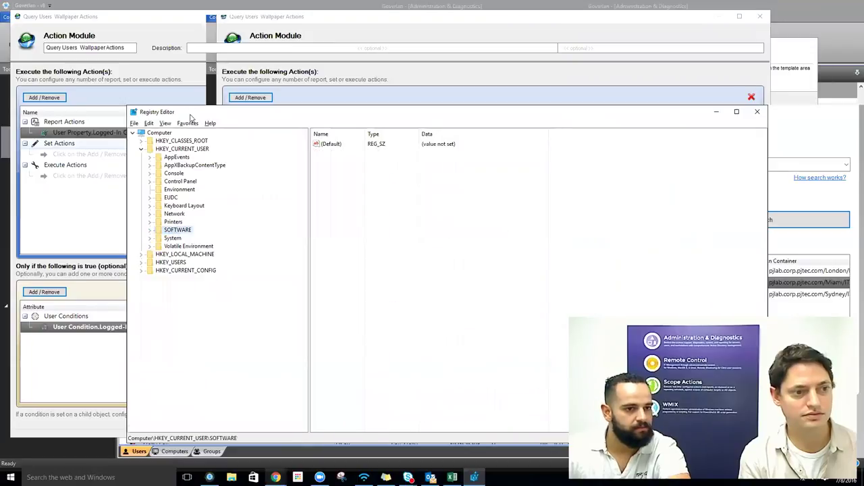
{"action": "key", "text": "super+Down"}
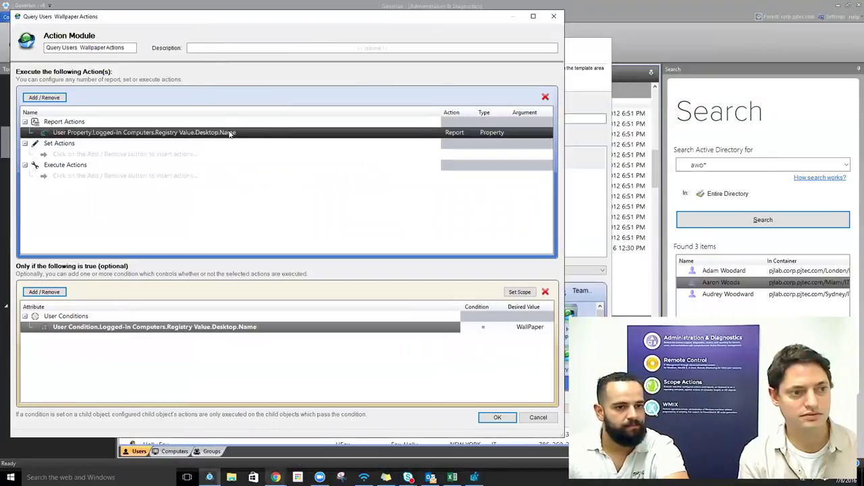
Step: Open the registry key paths manager from the action module and select the Desktop entry
{"action": "left_click", "coordinate": [61, 97]}
{"action": "mouse_move", "coordinate": [111, 89]}
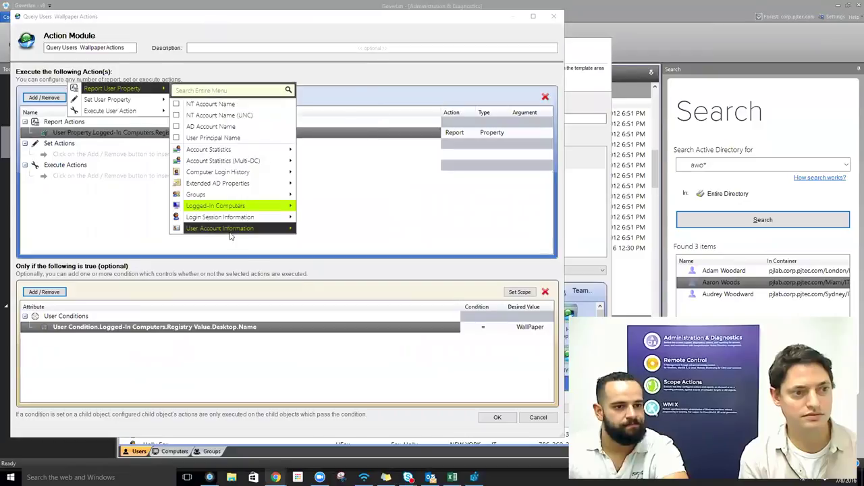
{"action": "mouse_move", "coordinate": [241, 206]}
{"action": "scroll", "coordinate": [375, 419], "scroll_direction": "down", "scroll_amount": 1}
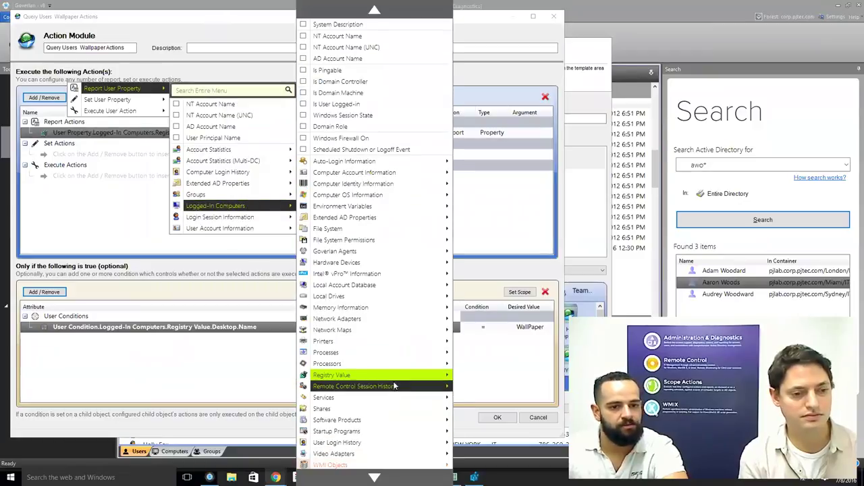
{"action": "mouse_move", "coordinate": [438, 377]}
{"action": "left_click", "coordinate": [505, 377]}
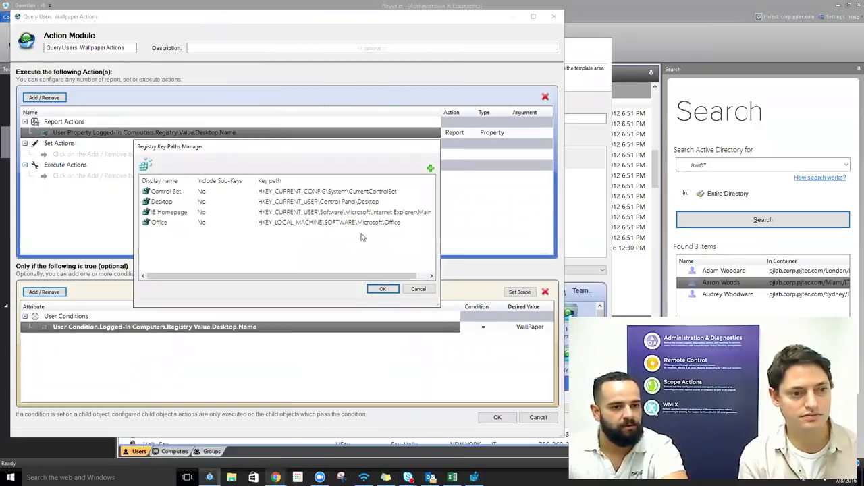
{"action": "left_click", "coordinate": [231, 202]}
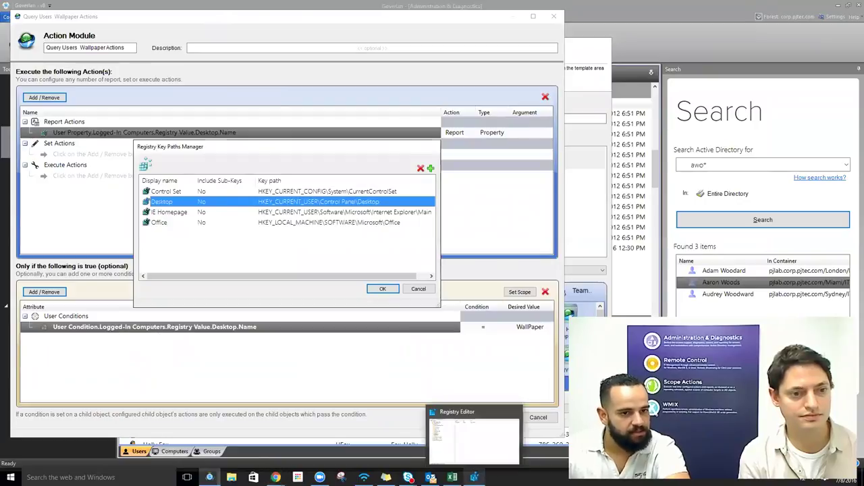
Step: In Registry Editor, expand HKEY_CURRENT_USER > Control Panel > Desktop and inspect the Wallpaper value
{"action": "left_click", "coordinate": [475, 476]}
{"action": "double_click", "coordinate": [270, 293]}
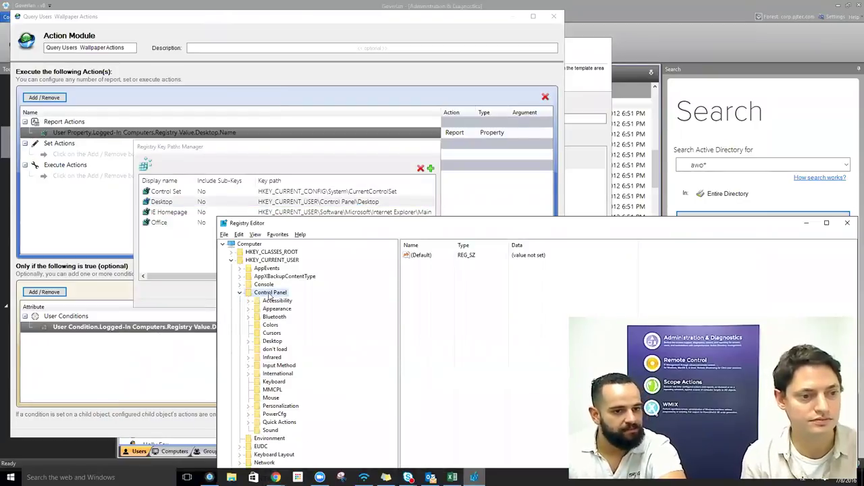
{"action": "double_click", "coordinate": [272, 341]}
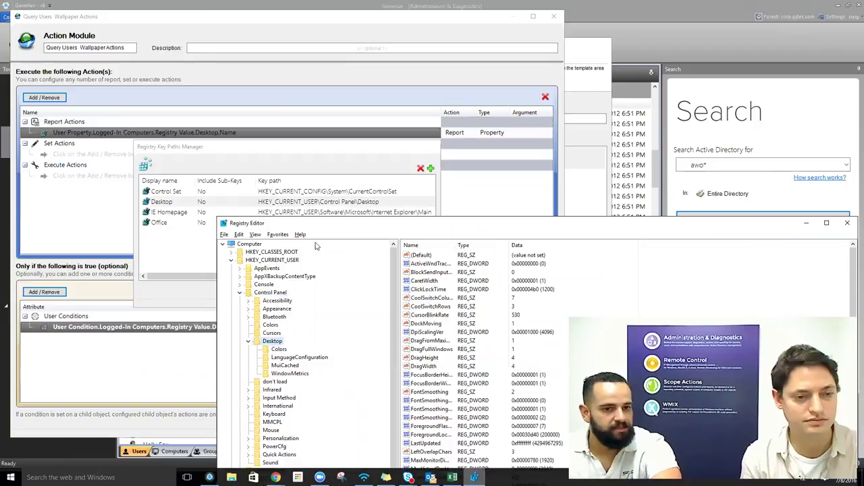
{"action": "left_click_drag", "start_coordinate": [326, 227], "coordinate": [323, 197]}
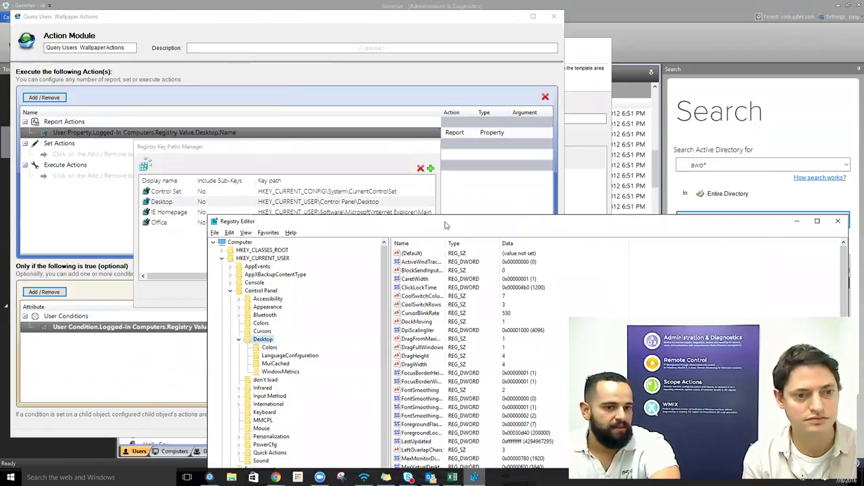
{"action": "left_click_drag", "start_coordinate": [445, 225], "coordinate": [377, 120]}
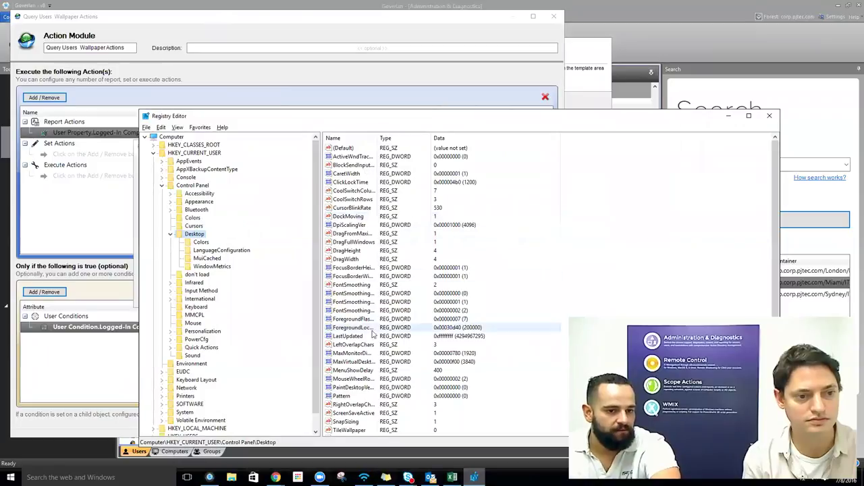
{"action": "scroll", "coordinate": [370, 375], "scroll_direction": "down", "scroll_amount": 8}
{"action": "left_click", "coordinate": [363, 371]}
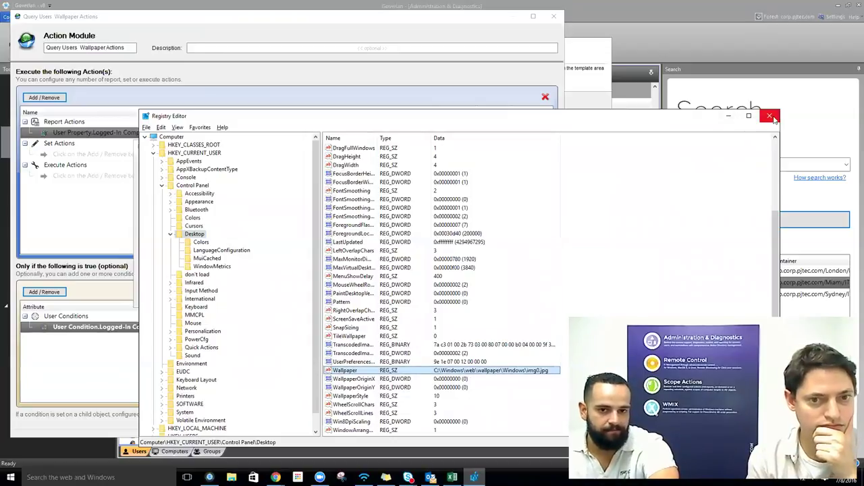
Step: Close Registry Editor, cancel the key paths manager and action module, and save the custom action
{"action": "left_click", "coordinate": [729, 117]}
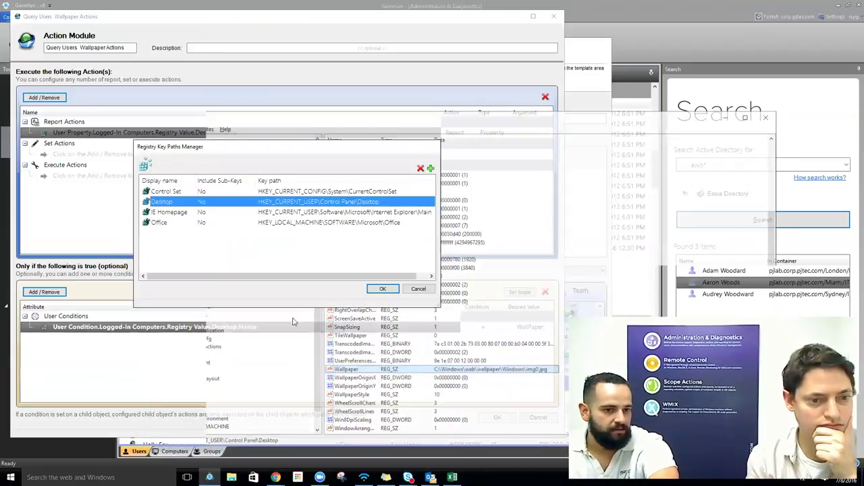
{"action": "left_click", "coordinate": [418, 289]}
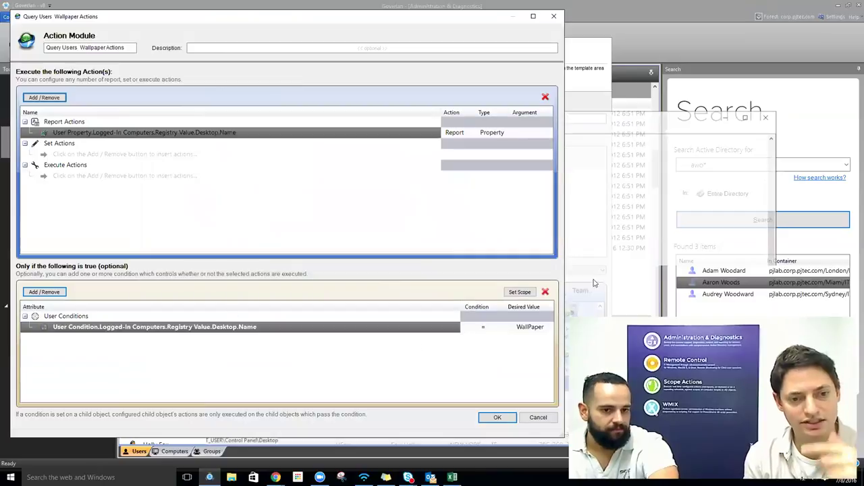
{"action": "left_click", "coordinate": [538, 417]}
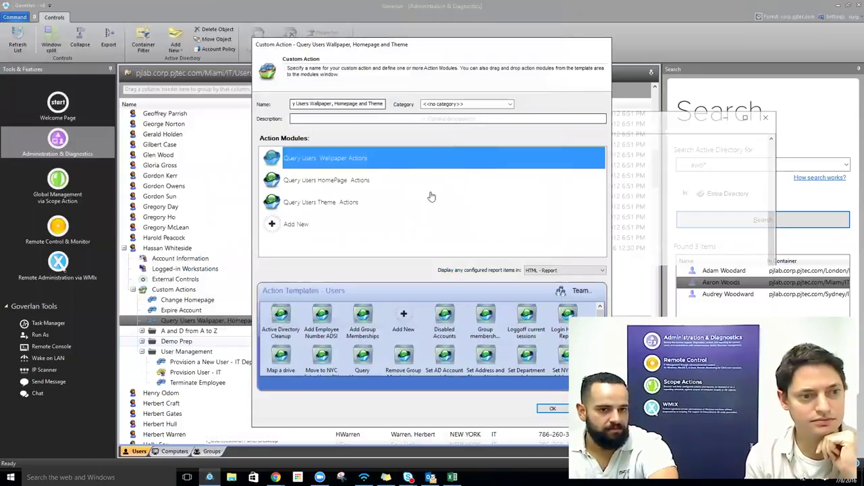
{"action": "left_click", "coordinate": [553, 409]}
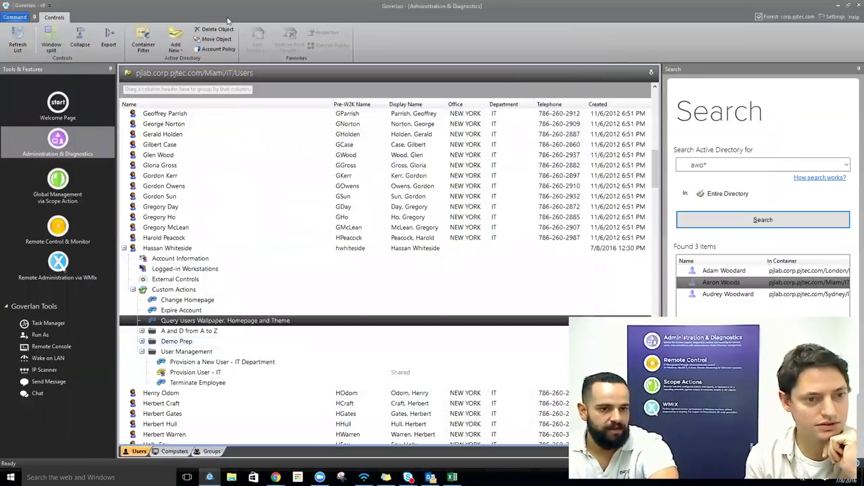
Step: Run the custom action on one user, dismiss the no-information message, then run it on another user
{"action": "double_click", "coordinate": [255, 320]}
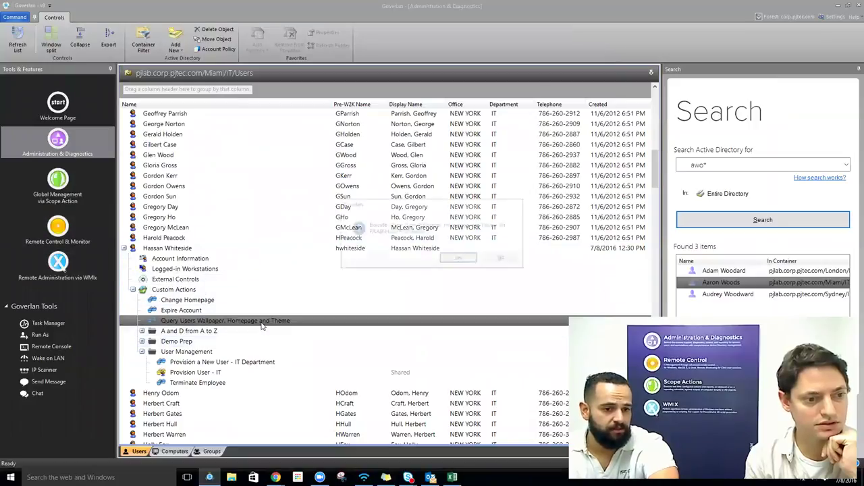
{"action": "left_click", "coordinate": [457, 260]}
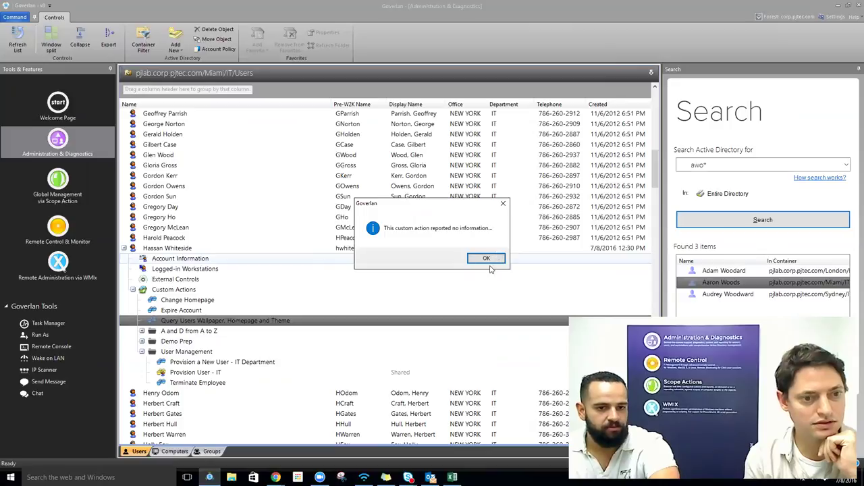
{"action": "left_click", "coordinate": [486, 259]}
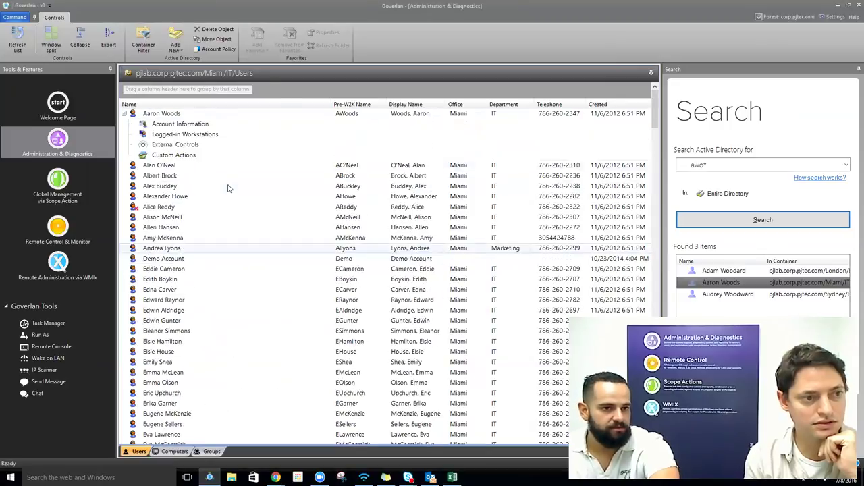
{"action": "double_click", "coordinate": [176, 155]}
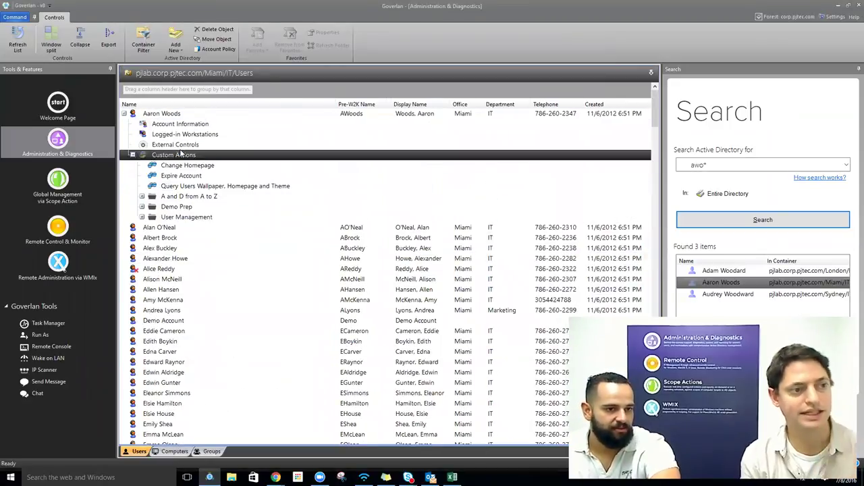
{"action": "double_click", "coordinate": [224, 186]}
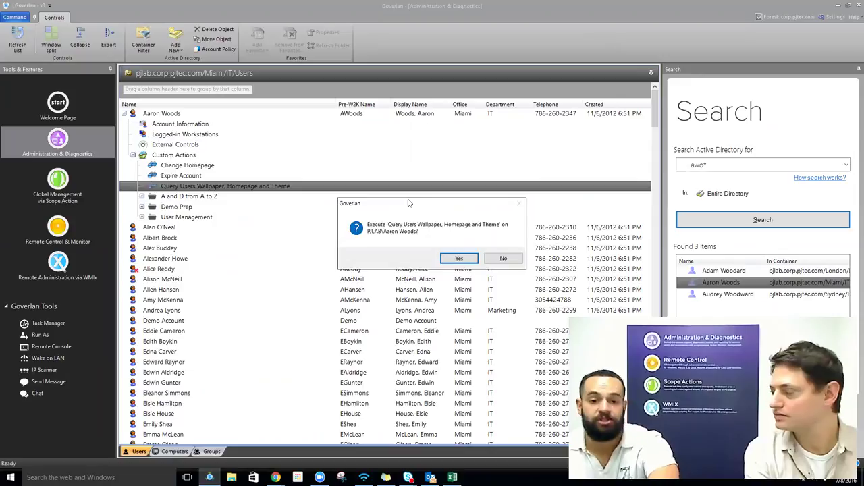
{"action": "left_click", "coordinate": [459, 259]}
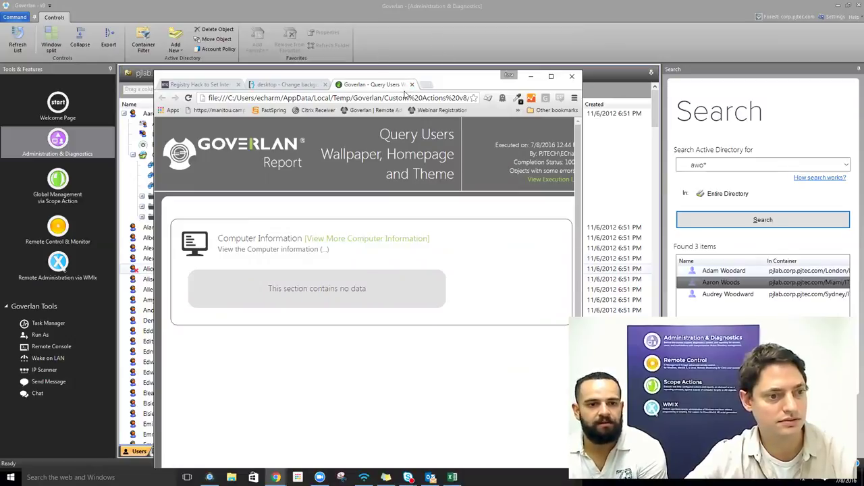
Step: Expand the report's registry key tables, maximise it, and scroll to the 77-entry IE Homepage table
{"action": "left_click", "coordinate": [351, 238]}
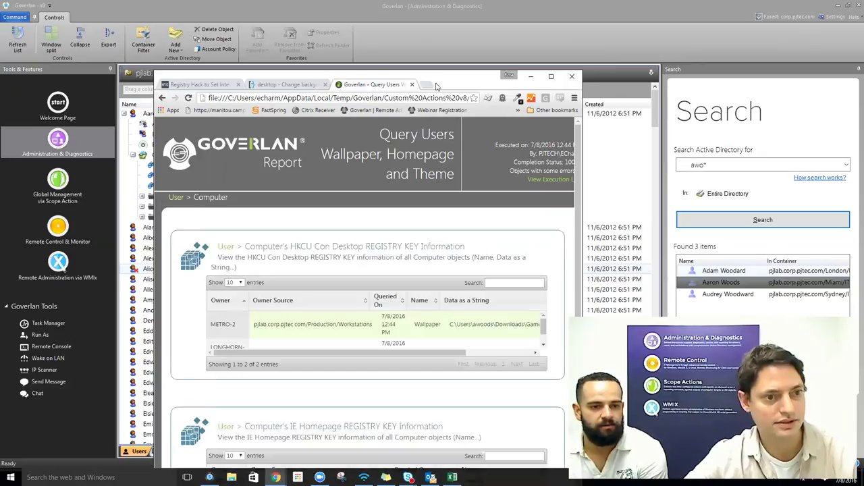
{"action": "double_click", "coordinate": [463, 86]}
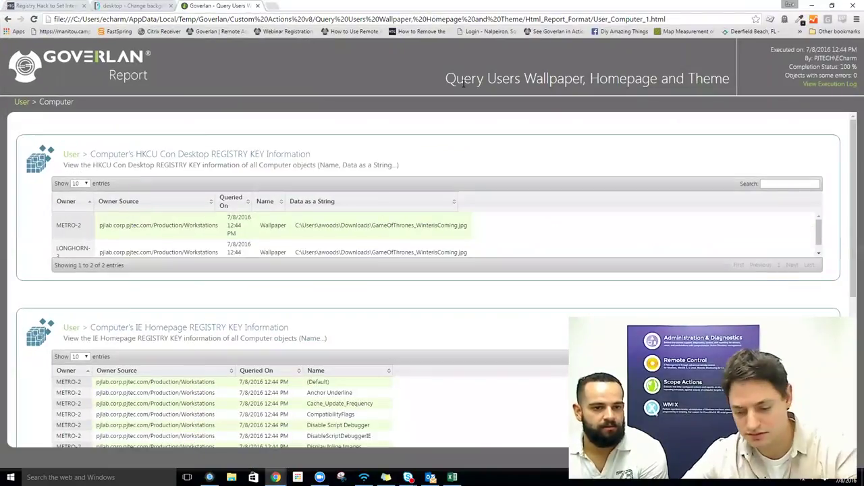
{"action": "scroll", "coordinate": [515, 230], "scroll_direction": "down", "scroll_amount": 1}
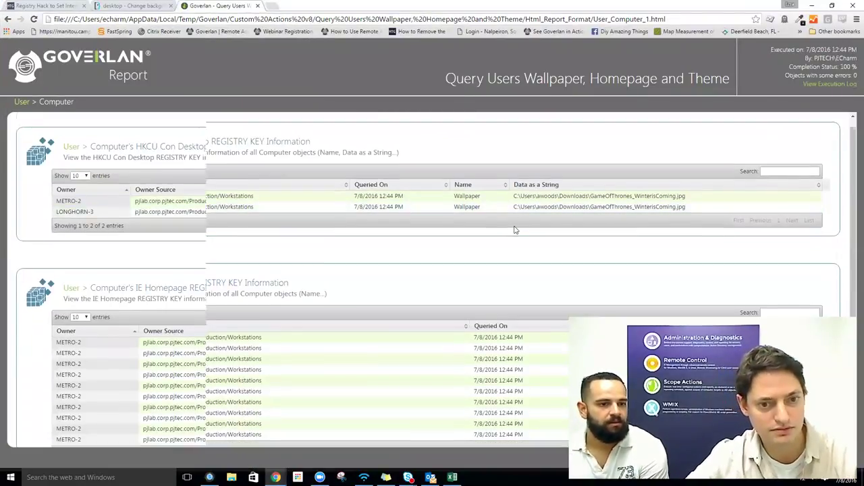
{"action": "scroll", "coordinate": [514, 230], "scroll_direction": "down", "scroll_amount": 3}
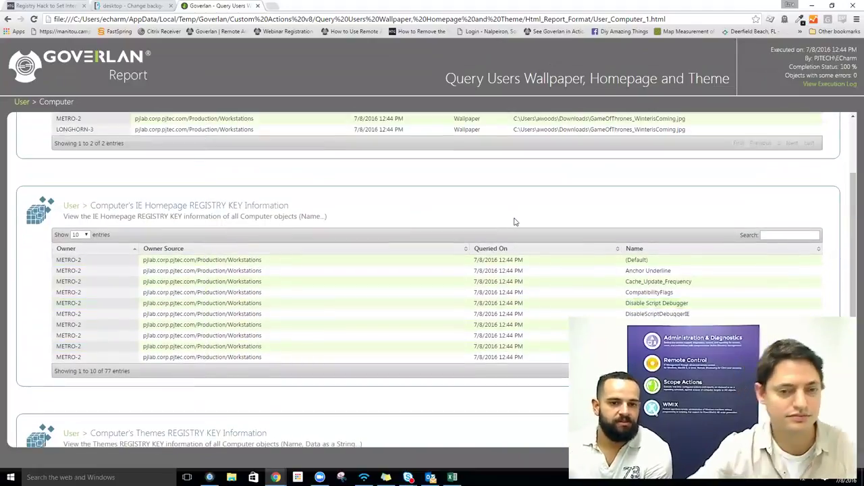
{"action": "scroll", "coordinate": [473, 164], "scroll_direction": "up", "scroll_amount": 2}
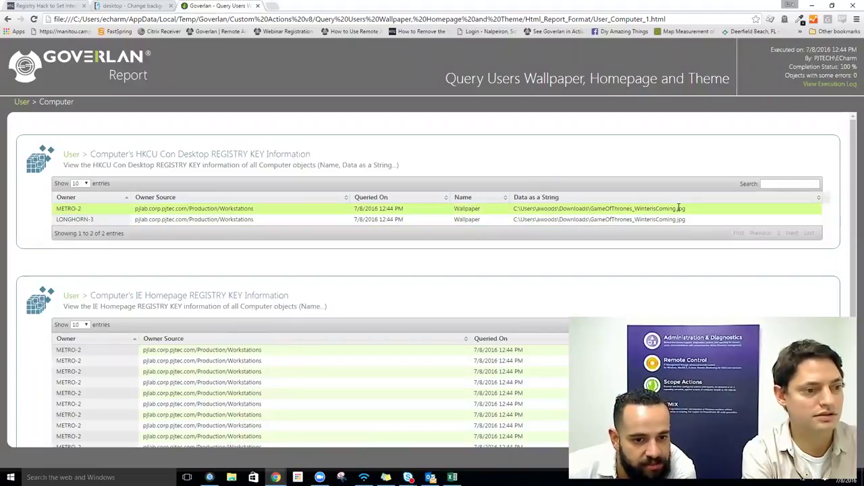
{"action": "scroll", "coordinate": [675, 207], "scroll_direction": "down", "scroll_amount": 2}
{"action": "scroll", "coordinate": [479, 176], "scroll_direction": "down", "scroll_amount": 2}
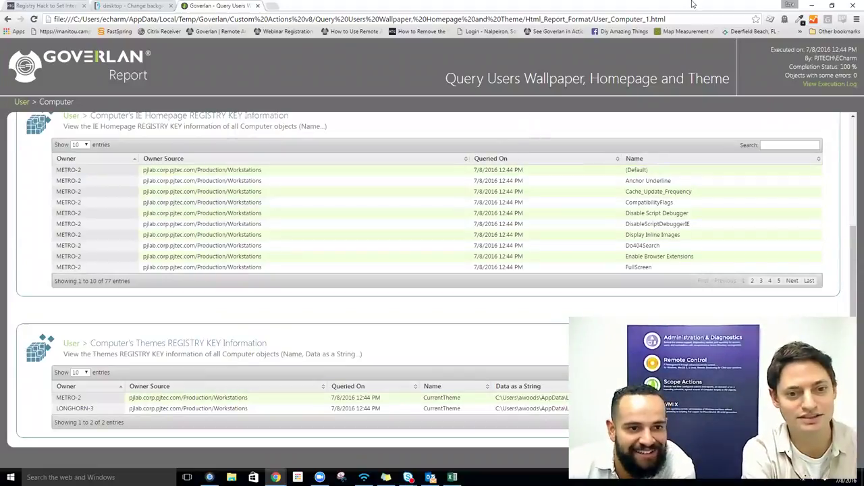
Step: Open the HomePage Actions module from the custom action's properties and add a condition on IE Homepage Name
{"action": "left_click", "coordinate": [812, 4]}
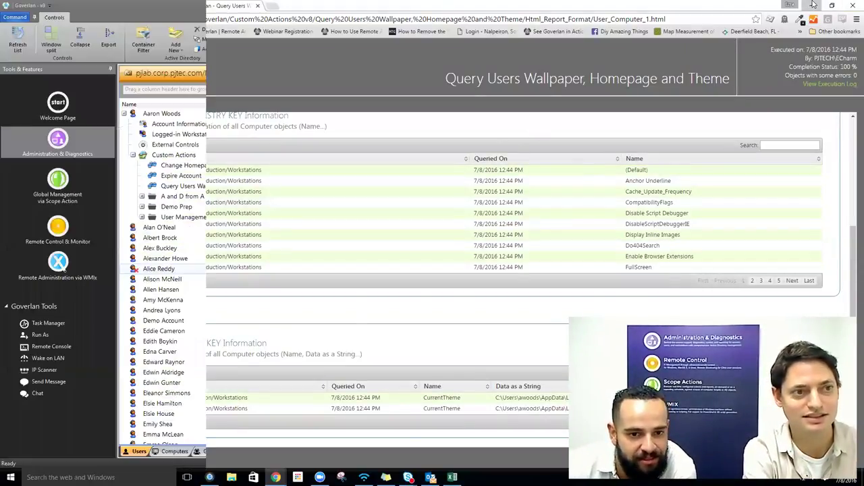
{"action": "right_click", "coordinate": [206, 191]}
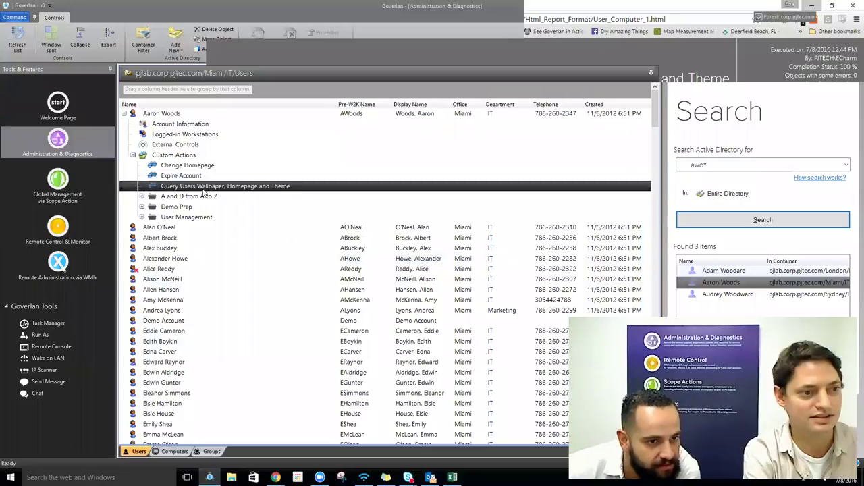
{"action": "left_click", "coordinate": [234, 208]}
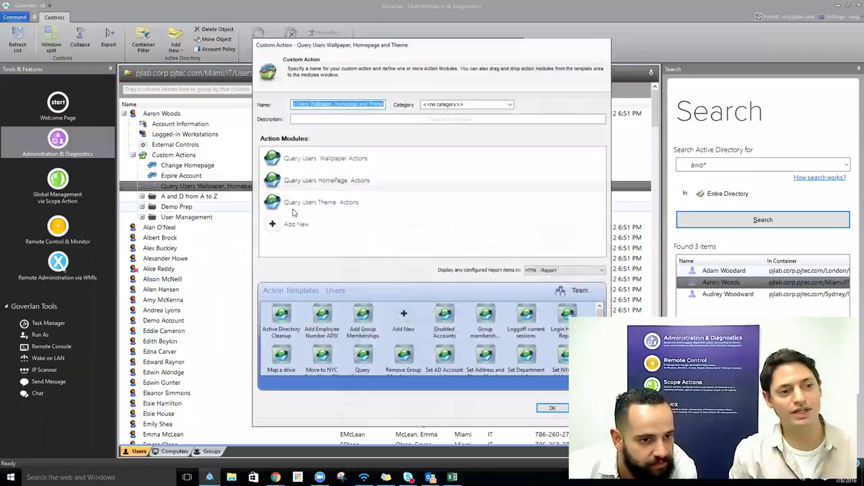
{"action": "left_click", "coordinate": [337, 187]}
{"action": "double_click", "coordinate": [337, 187]}
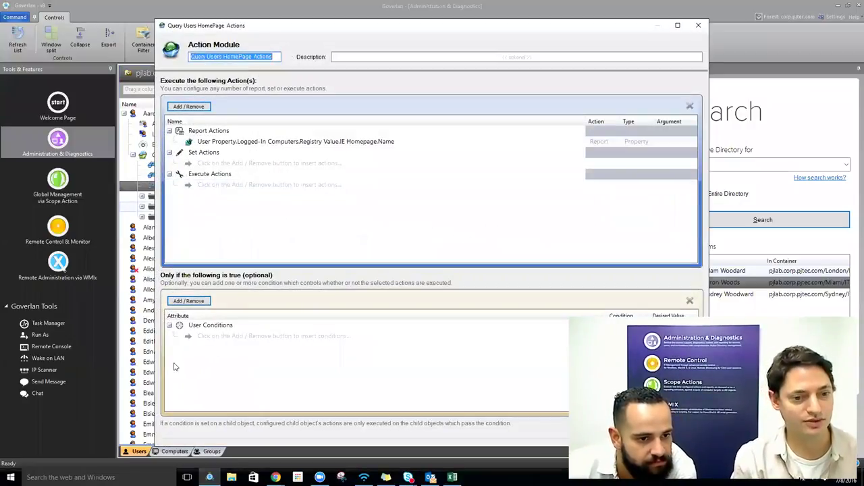
{"action": "left_click", "coordinate": [199, 302]}
{"action": "mouse_move", "coordinate": [257, 301]}
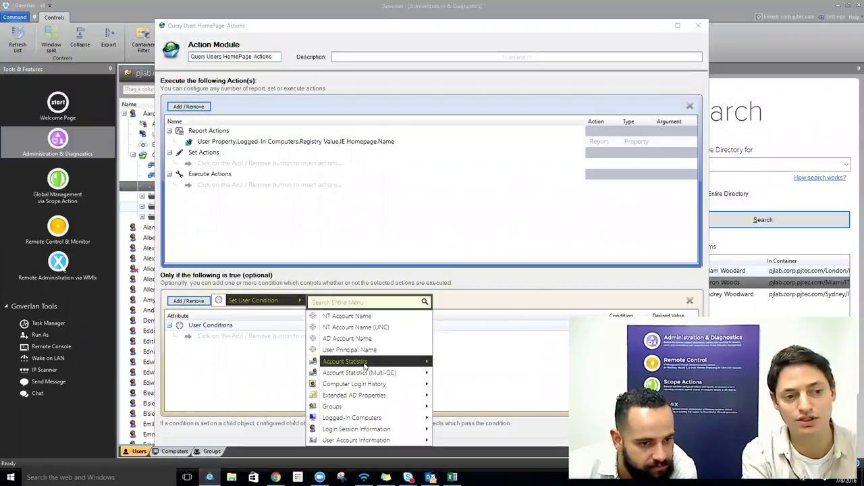
{"action": "mouse_move", "coordinate": [361, 418]}
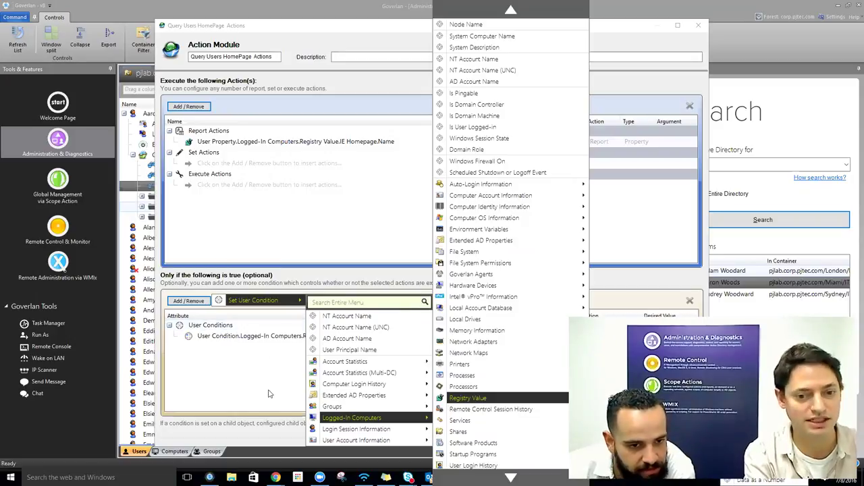
{"action": "left_click", "coordinate": [468, 397]}
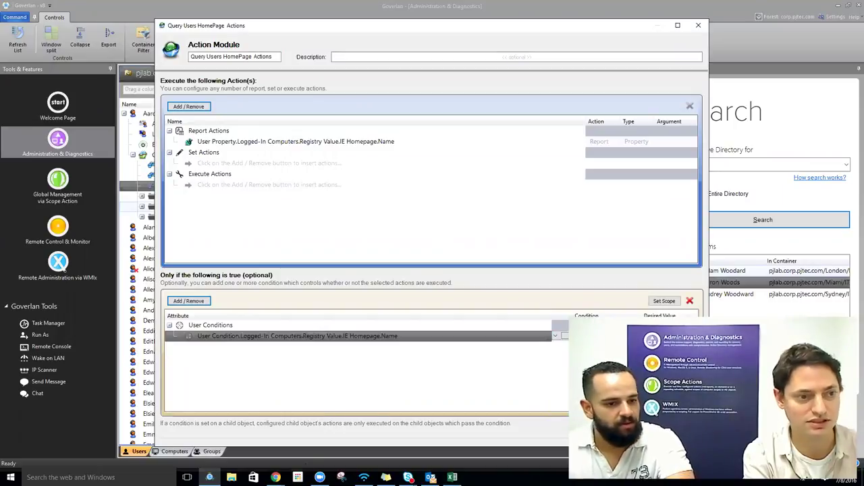
Step: Set the condition value to Start Page, then save the HomePage module and custom action
{"action": "mouse_move", "coordinate": [320, 476]}
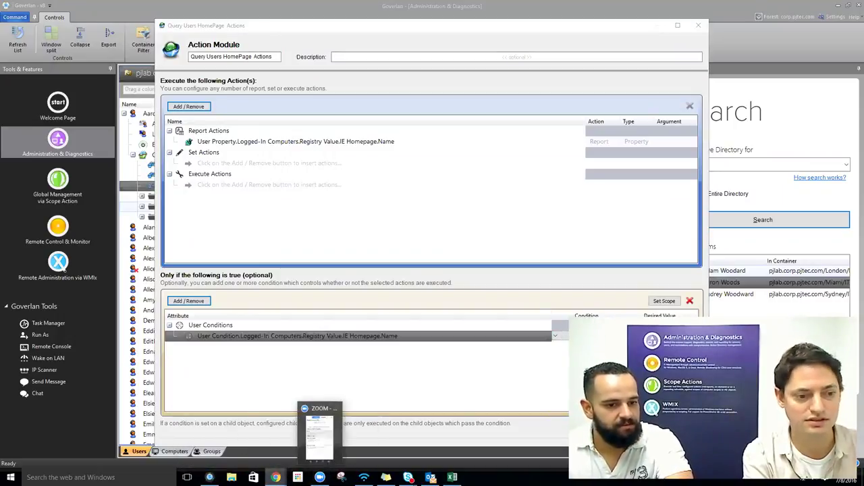
{"action": "left_click", "coordinate": [330, 435]}
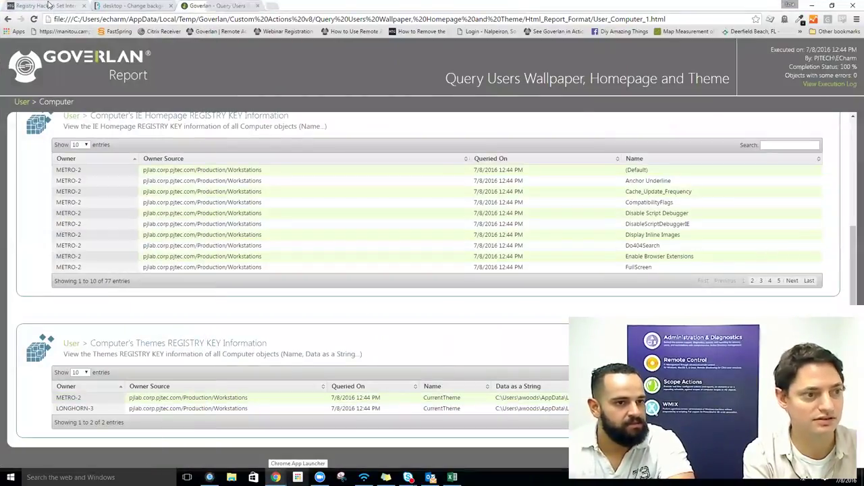
{"action": "left_click", "coordinate": [49, 5]}
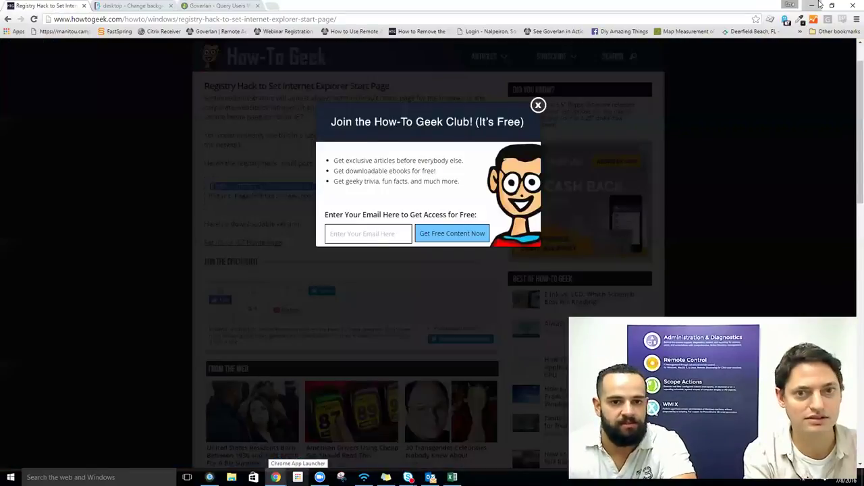
{"action": "left_click", "coordinate": [817, 5]}
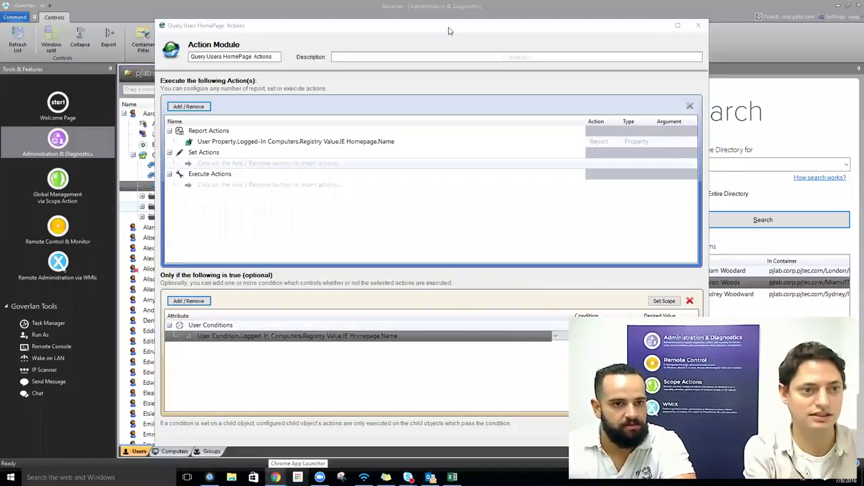
{"action": "left_click_drag", "start_coordinate": [302, 16], "coordinate": [155, 2]}
{"action": "left_click", "coordinate": [534, 321]}
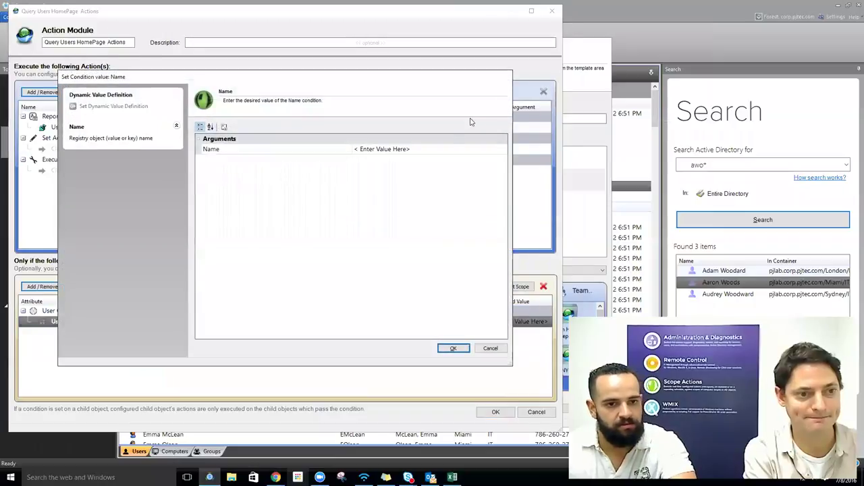
{"action": "left_click_drag", "start_coordinate": [411, 149], "coordinate": [360, 148]}
{"action": "key", "text": "BackSpace"}
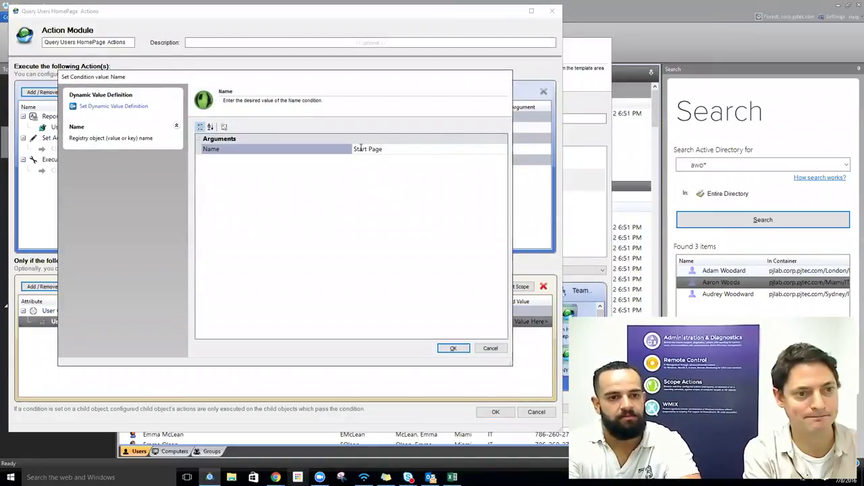
{"action": "left_click", "coordinate": [454, 348]}
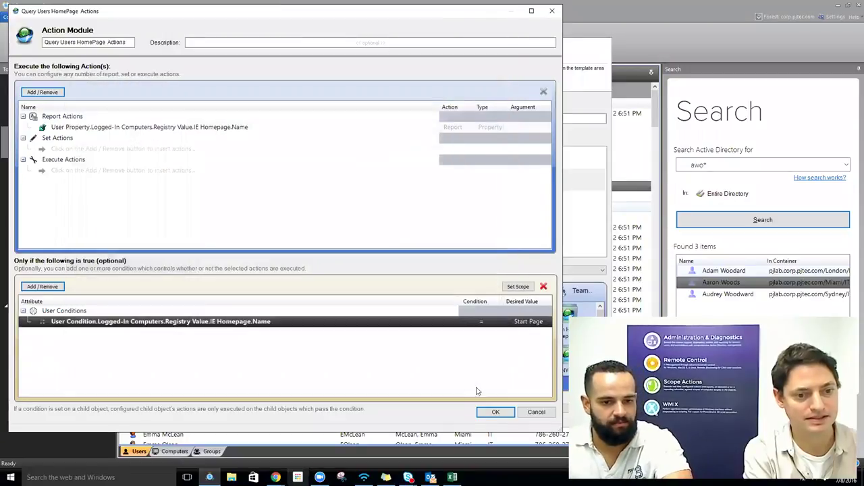
{"action": "left_click", "coordinate": [496, 411]}
{"action": "left_click", "coordinate": [554, 410]}
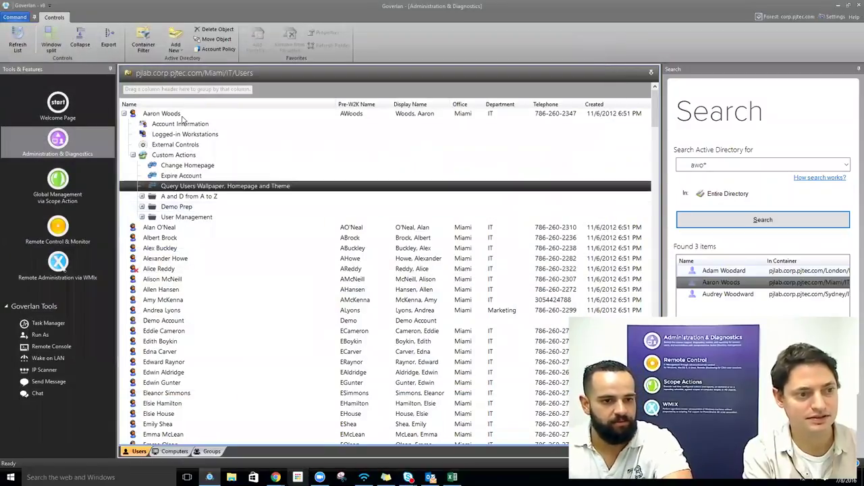
Step: Keep HTML - Report output for Query Users Wallpaper, Homepage and Theme, then rerun it
{"action": "double_click", "coordinate": [242, 186]}
{"action": "left_click", "coordinate": [503, 258]}
{"action": "right_click", "coordinate": [175, 186]}
{"action": "left_click", "coordinate": [216, 212]}
{"action": "left_click", "coordinate": [567, 270]}
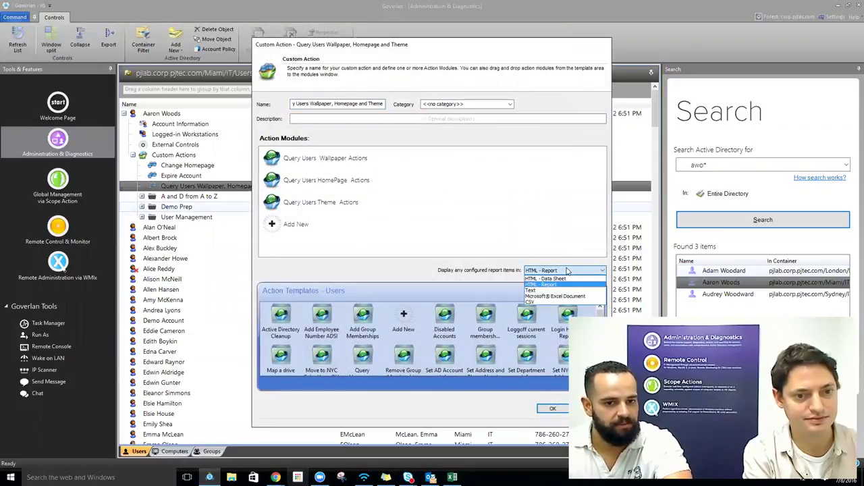
{"action": "left_click", "coordinate": [567, 270]}
{"action": "left_click", "coordinate": [551, 409]}
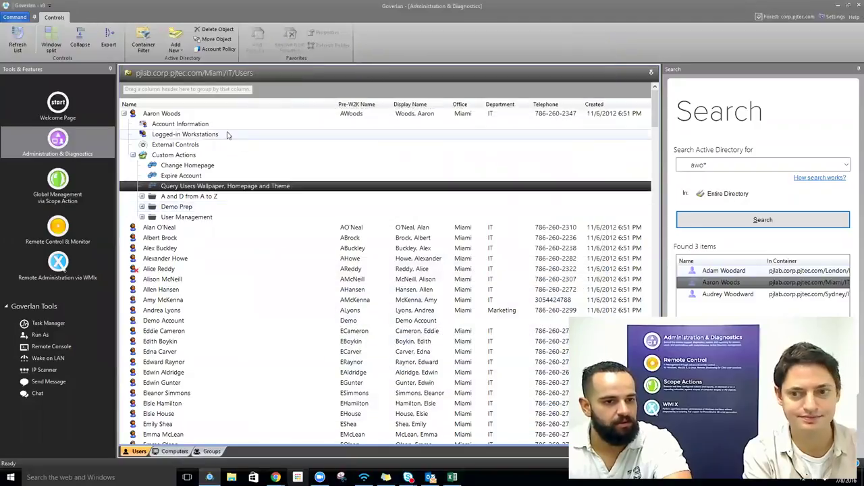
{"action": "double_click", "coordinate": [189, 188]}
{"action": "left_click", "coordinate": [448, 256]}
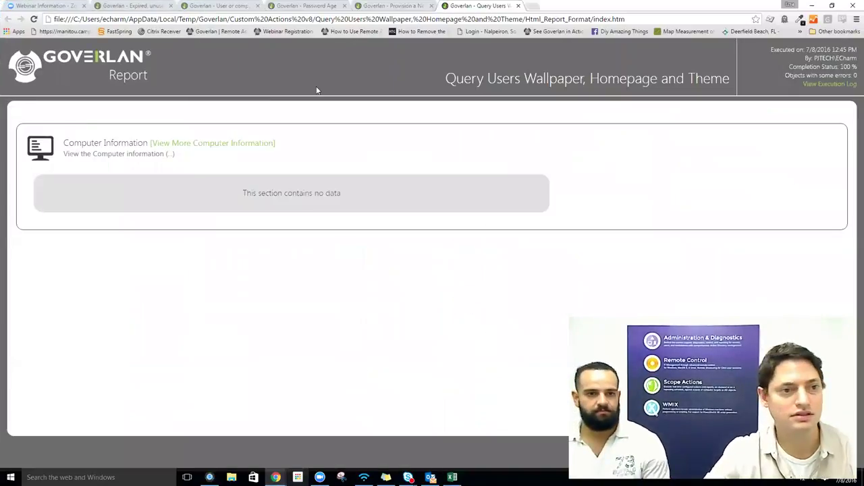
Step: In the report's computer details, check IE Homepage shows only Start Page for METRO-2 and LONGHORN-3
{"action": "left_click", "coordinate": [202, 144]}
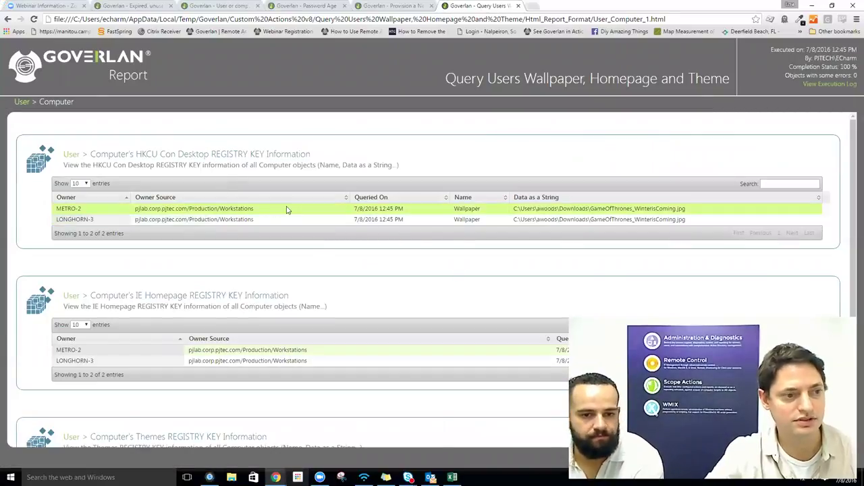
{"action": "scroll", "coordinate": [292, 208], "scroll_direction": "down", "scroll_amount": 1}
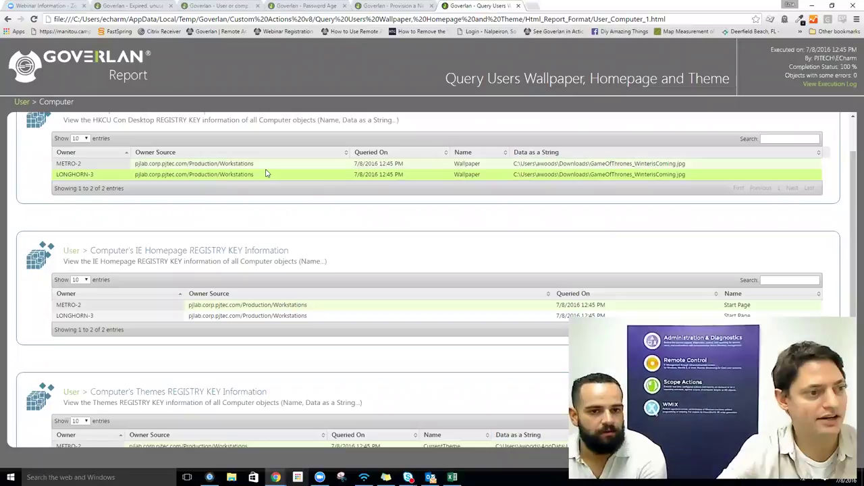
{"action": "scroll", "coordinate": [264, 170], "scroll_direction": "up", "scroll_amount": 1}
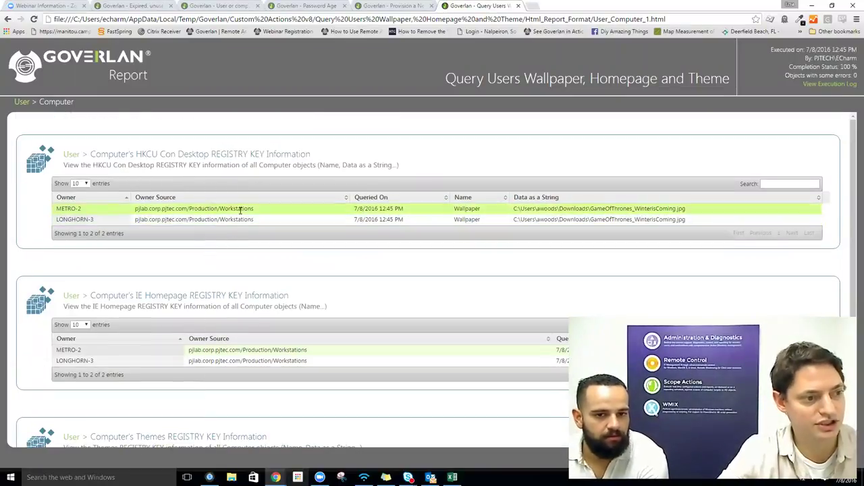
{"action": "key", "text": "alt+Tab"}
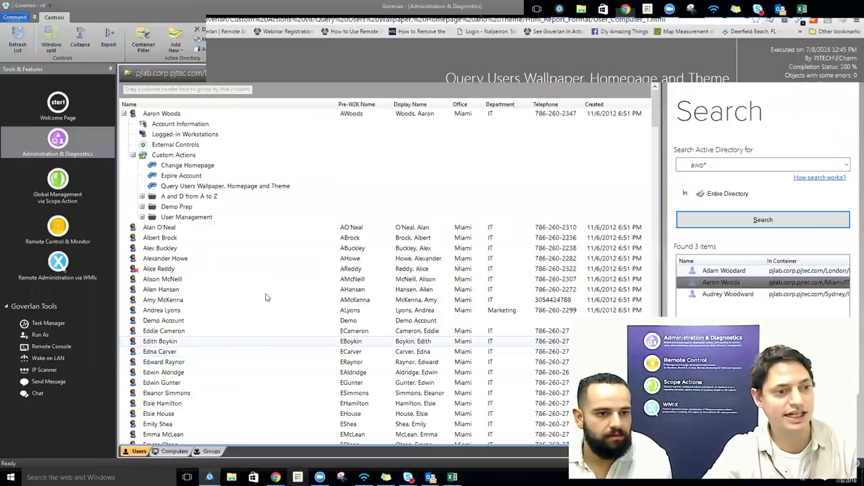
{"action": "double_click", "coordinate": [184, 133]}
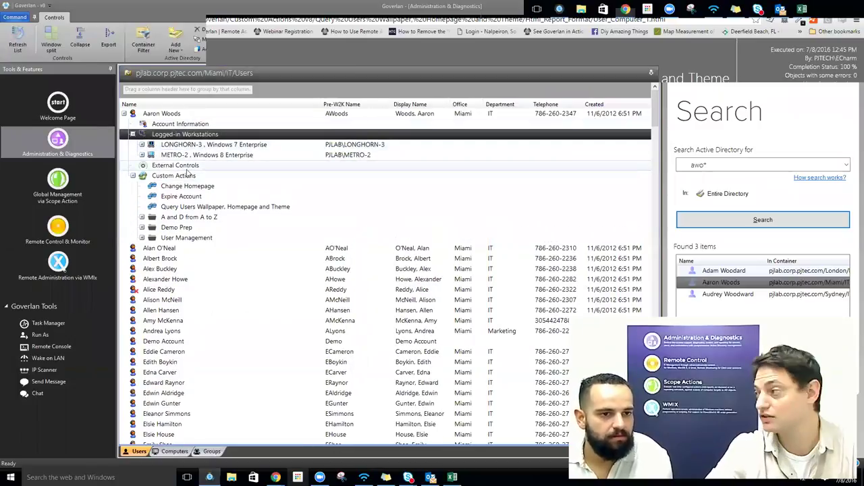
{"action": "key", "text": "alt+Tab"}
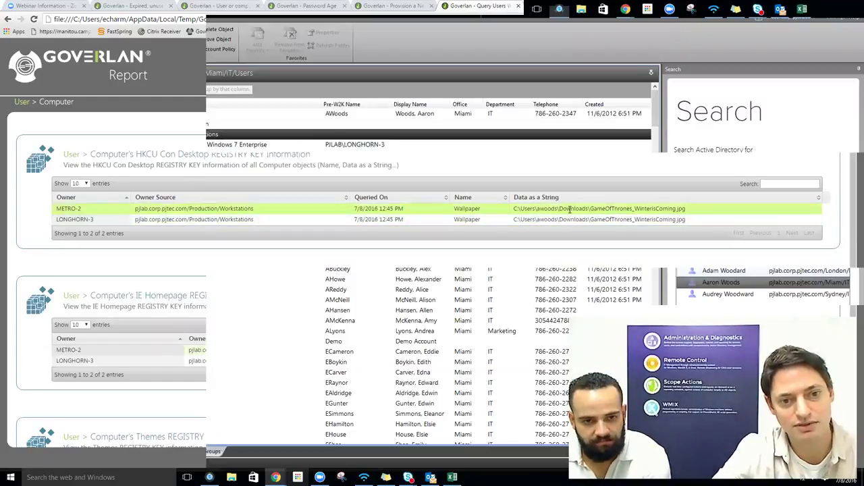
{"action": "left_click_drag", "start_coordinate": [605, 208], "coordinate": [647, 207]}
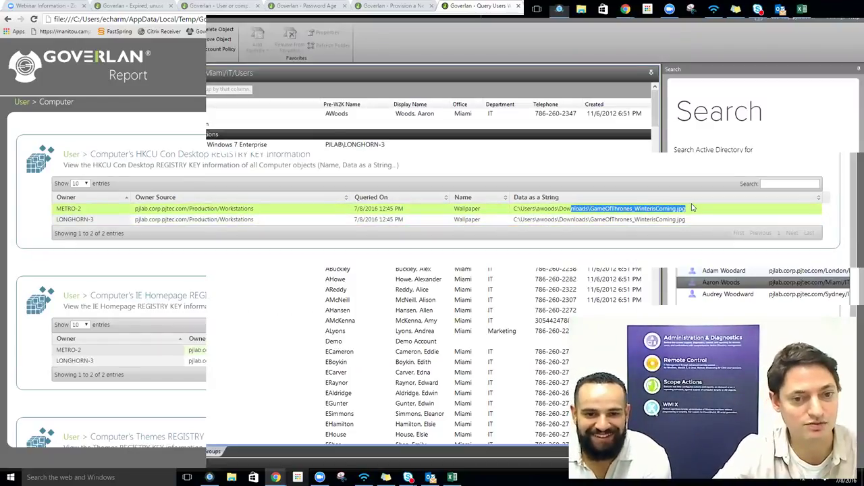
{"action": "scroll", "coordinate": [692, 208], "scroll_direction": "down", "scroll_amount": 1}
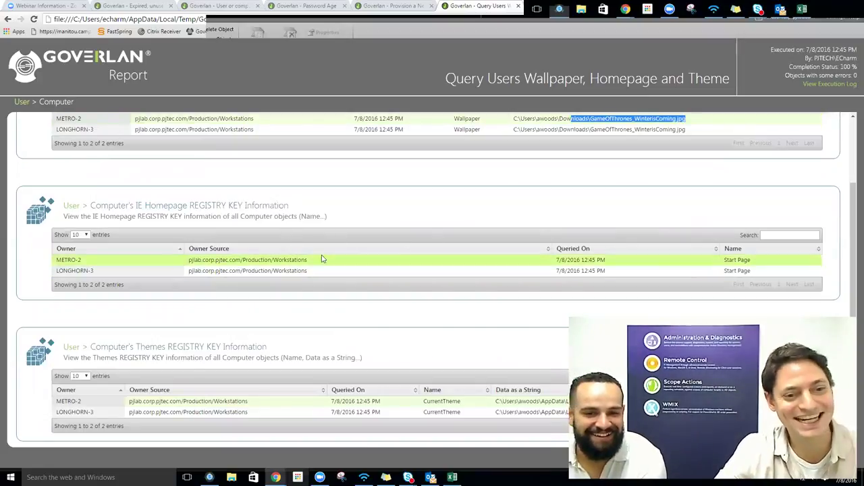
{"action": "scroll", "coordinate": [473, 260], "scroll_direction": "down", "scroll_amount": 1}
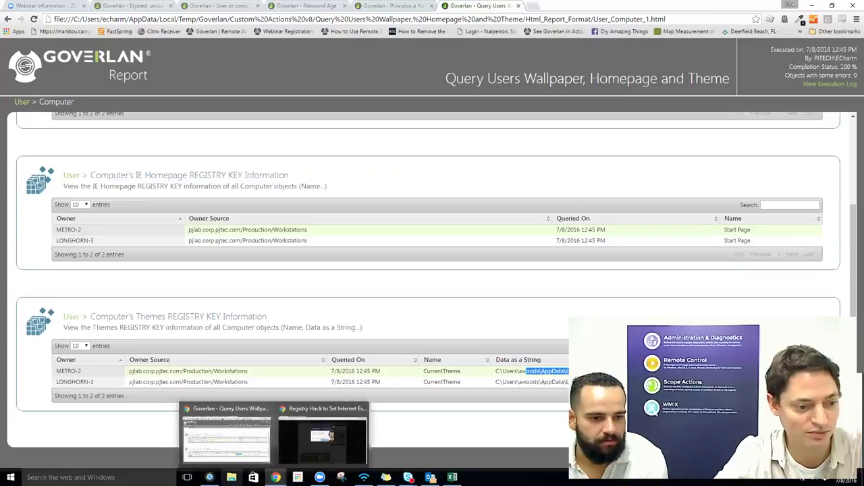
{"action": "left_click", "coordinate": [227, 435]}
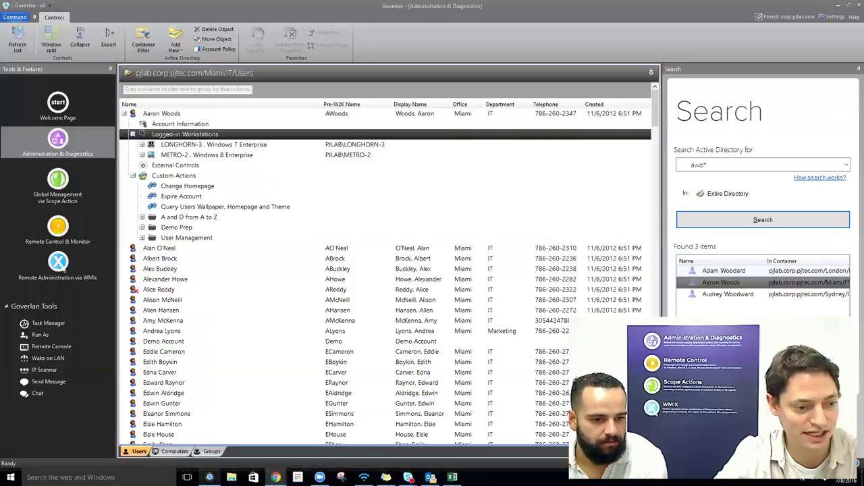
Step: Open the Query Users Wallpaper, Homepage and Theme action's properties and inspect its Theme Actions module
{"action": "right_click", "coordinate": [190, 207]}
{"action": "left_click", "coordinate": [218, 227]}
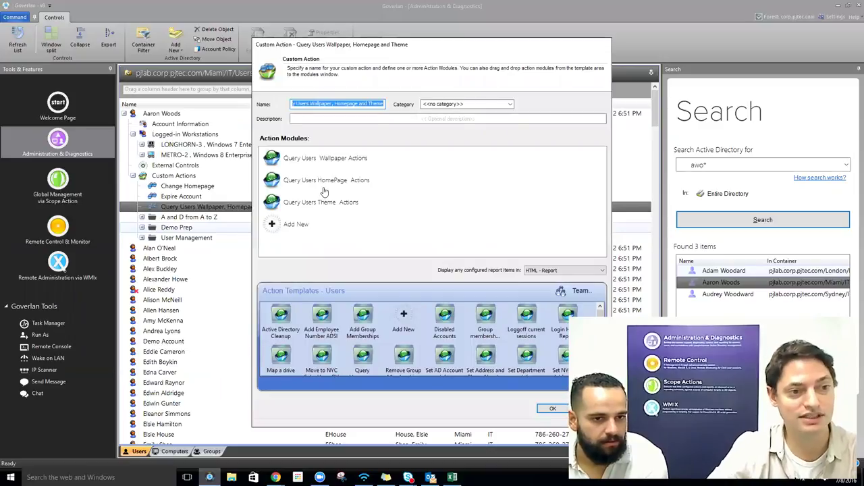
{"action": "key", "text": "alt+Tab"}
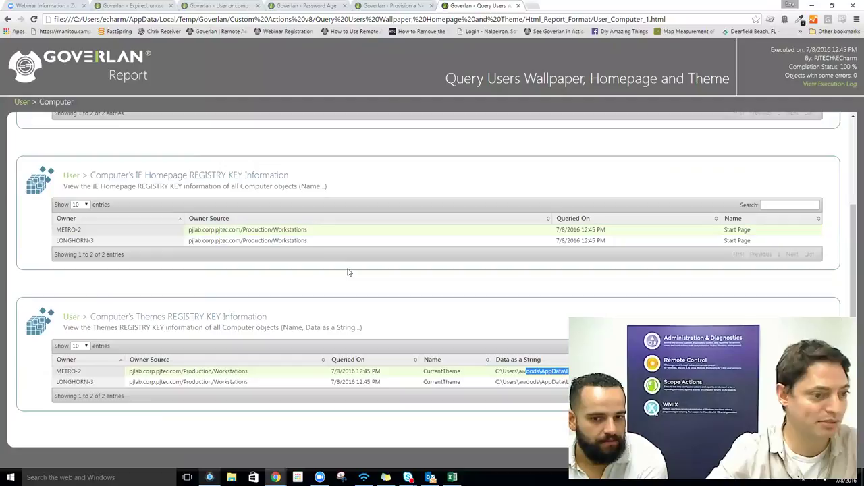
{"action": "key", "text": "alt+Tab"}
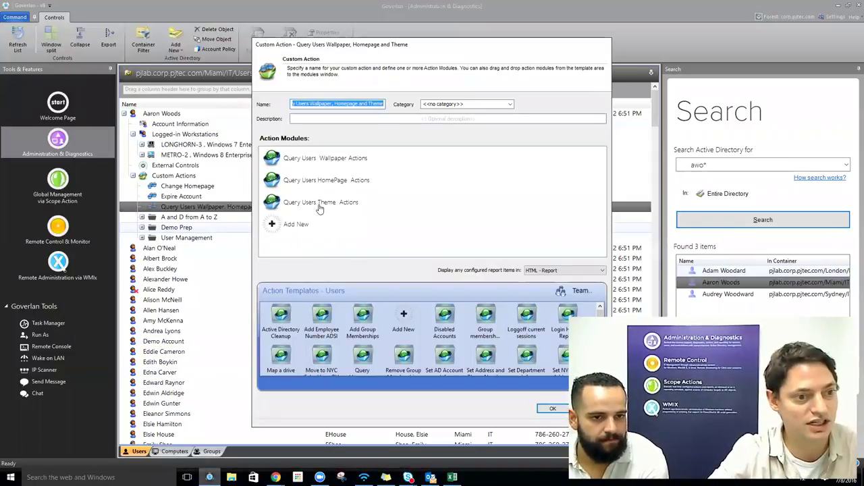
{"action": "right_click", "coordinate": [316, 202]}
{"action": "left_click", "coordinate": [349, 225]}
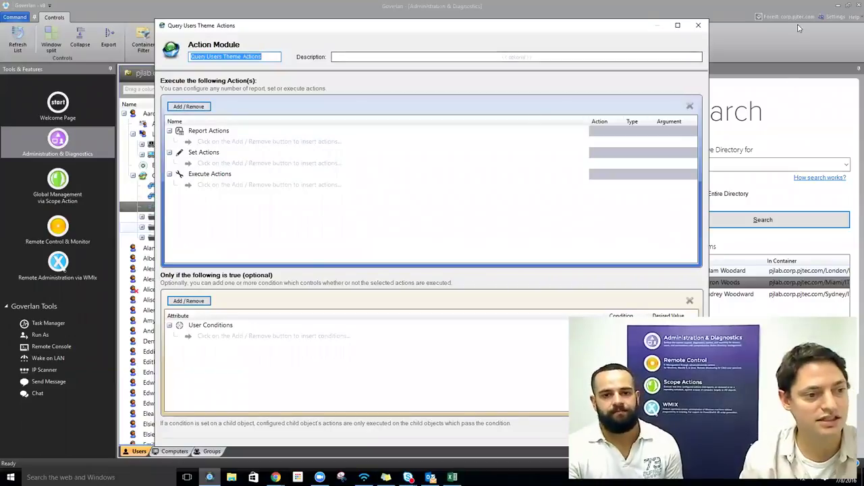
{"action": "left_click", "coordinate": [698, 25]}
Step: Add an IE Homepage 'Data as a String' report to Query Users HomePage Actions and save both windows
{"action": "double_click", "coordinate": [312, 181]}
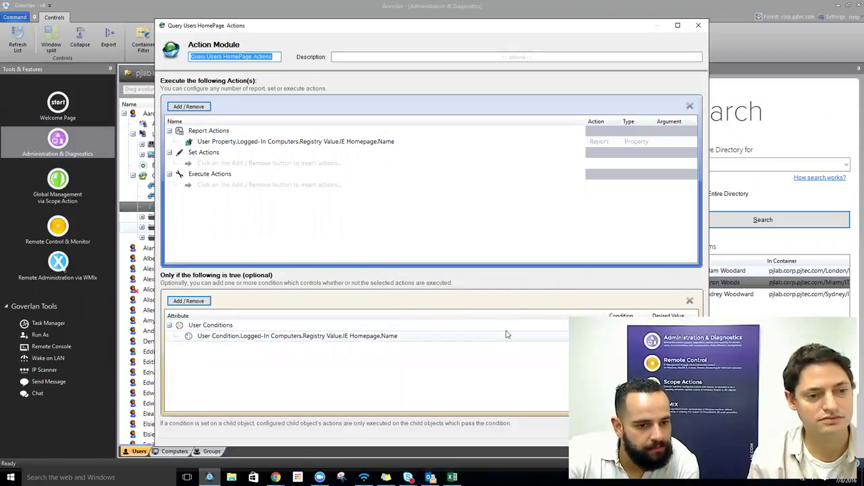
{"action": "left_click", "coordinate": [328, 141]}
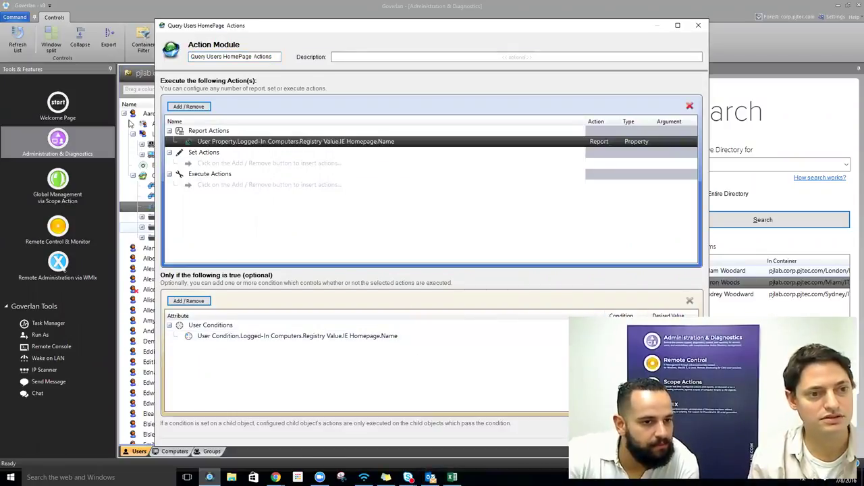
{"action": "left_click", "coordinate": [180, 108]}
{"action": "mouse_move", "coordinate": [256, 97]}
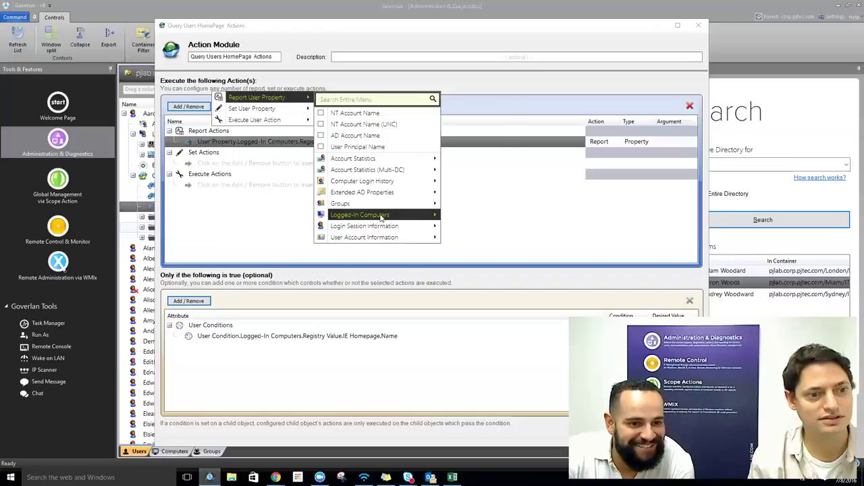
{"action": "mouse_move", "coordinate": [382, 217]}
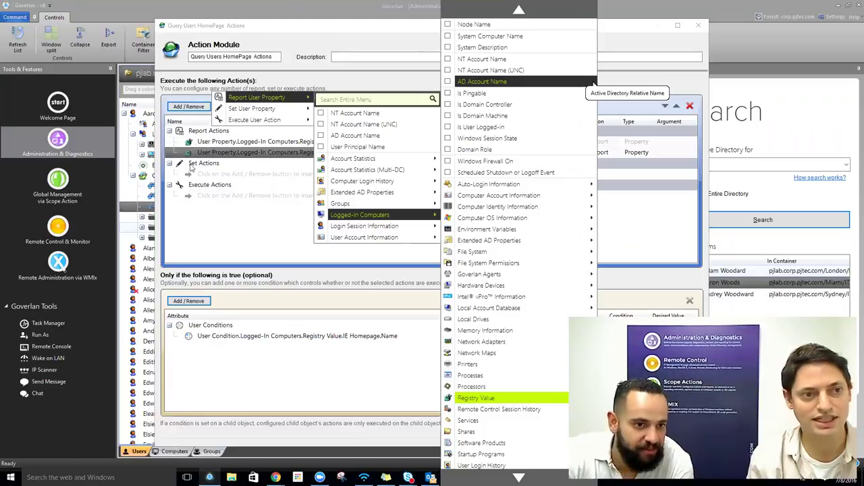
{"action": "left_click", "coordinate": [628, 88]}
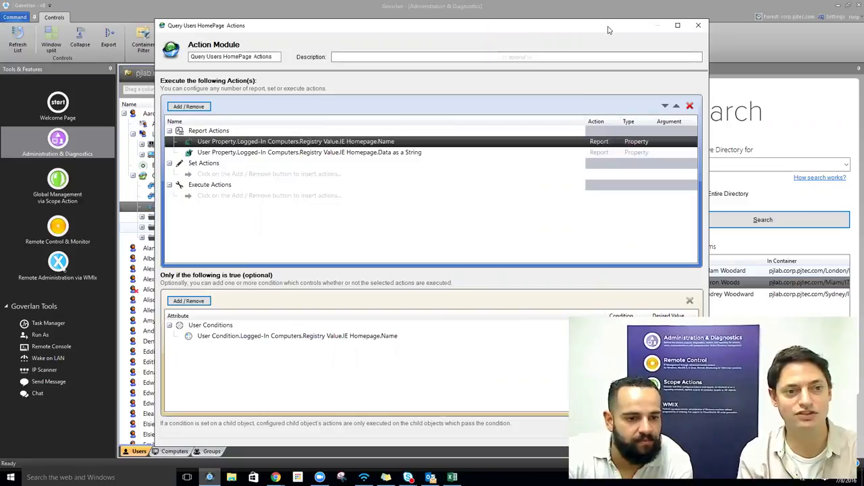
{"action": "left_click_drag", "start_coordinate": [608, 30], "coordinate": [331, 19]}
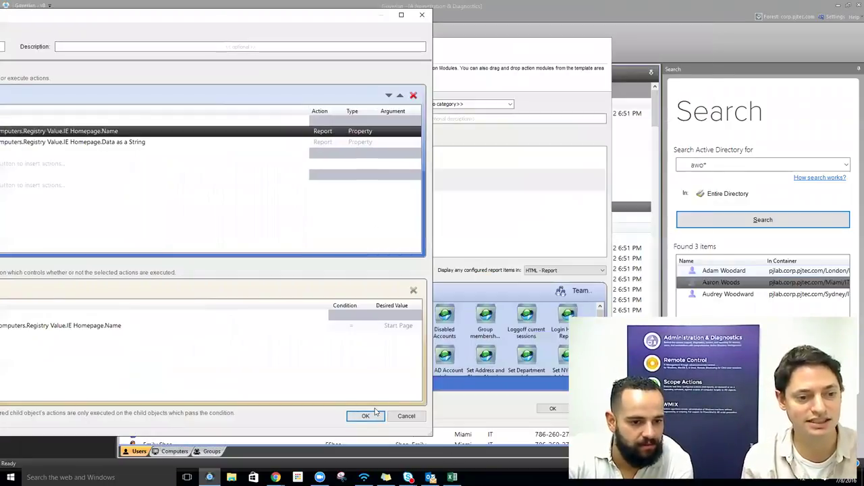
{"action": "left_click", "coordinate": [374, 415]}
{"action": "left_click_drag", "start_coordinate": [472, 49], "coordinate": [313, 47]}
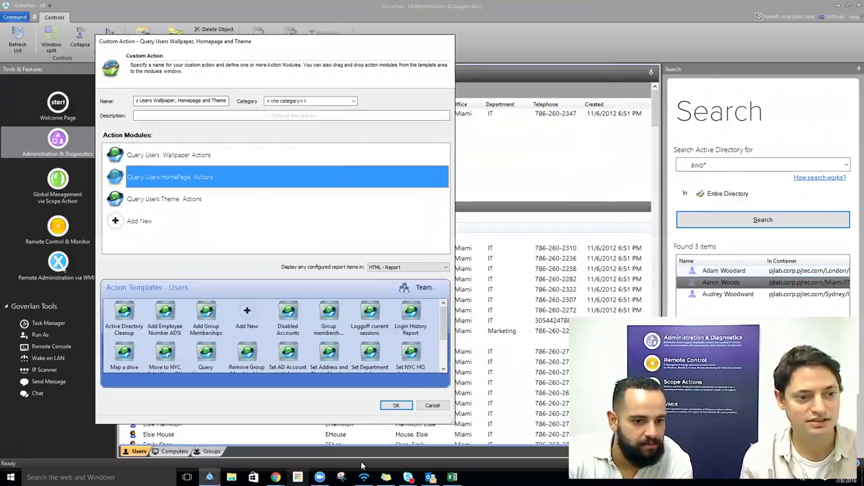
{"action": "left_click", "coordinate": [393, 408]}
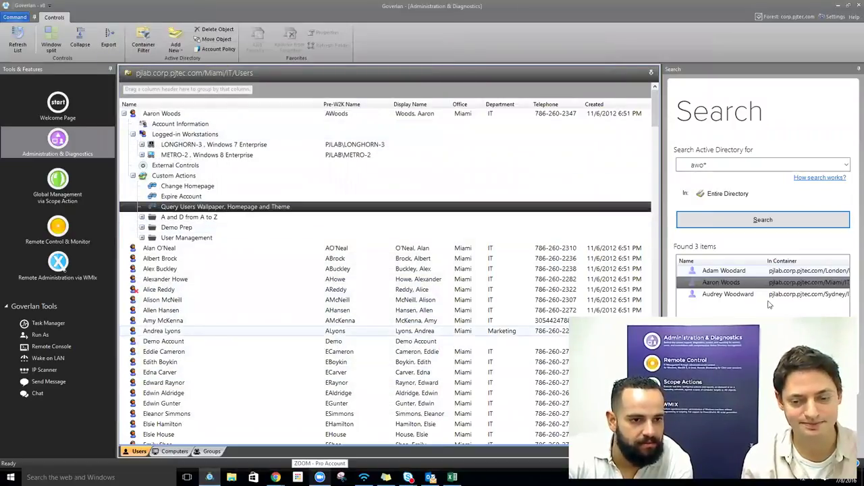
{"action": "double_click", "coordinate": [438, 206]}
{"action": "left_click", "coordinate": [455, 258]}
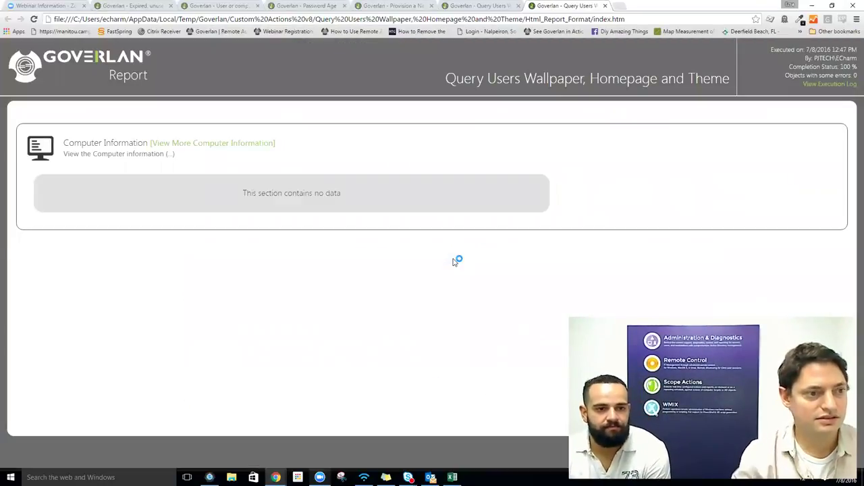
{"action": "left_click", "coordinate": [248, 143]}
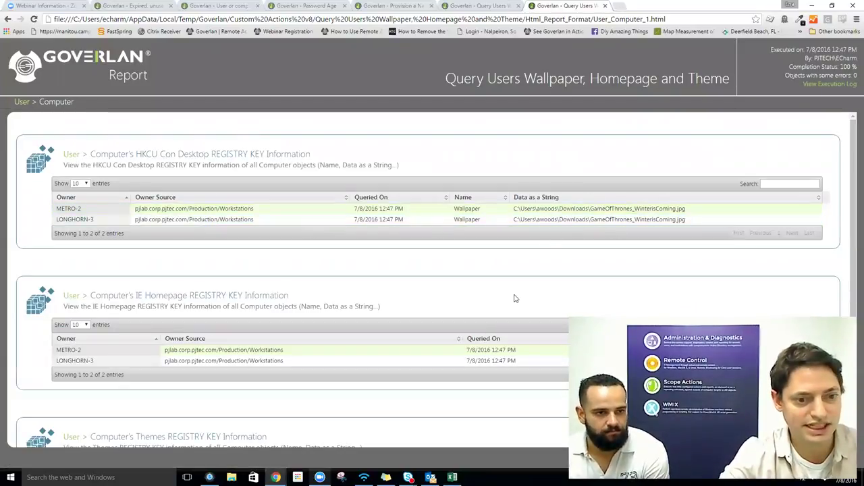
{"action": "scroll", "coordinate": [513, 297], "scroll_direction": "down", "scroll_amount": 3}
{"action": "mouse_move", "coordinate": [711, 225]}
{"action": "left_mouse_down"}
{"action": "mouse_move", "coordinate": [687, 229]}
{"action": "mouse_move", "coordinate": [716, 238]}
{"action": "left_mouse_up"}
{"action": "left_click", "coordinate": [718, 236]}
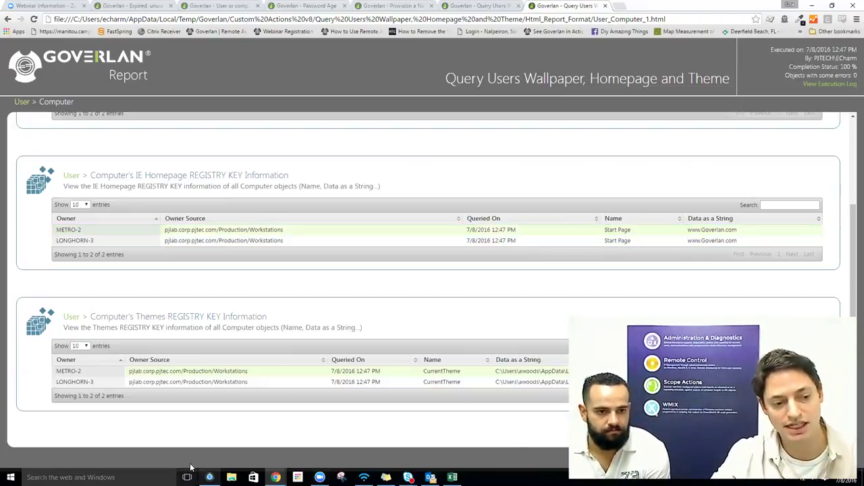
{"action": "left_click", "coordinate": [210, 477]}
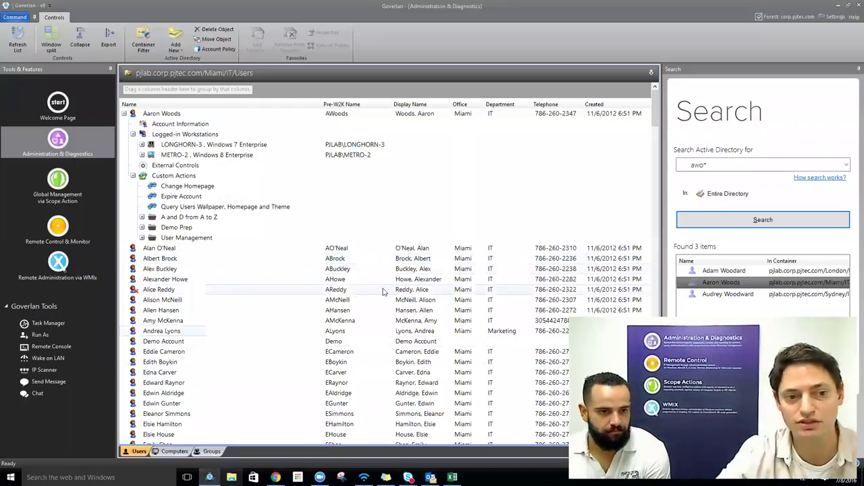
{"action": "right_click", "coordinate": [270, 207]}
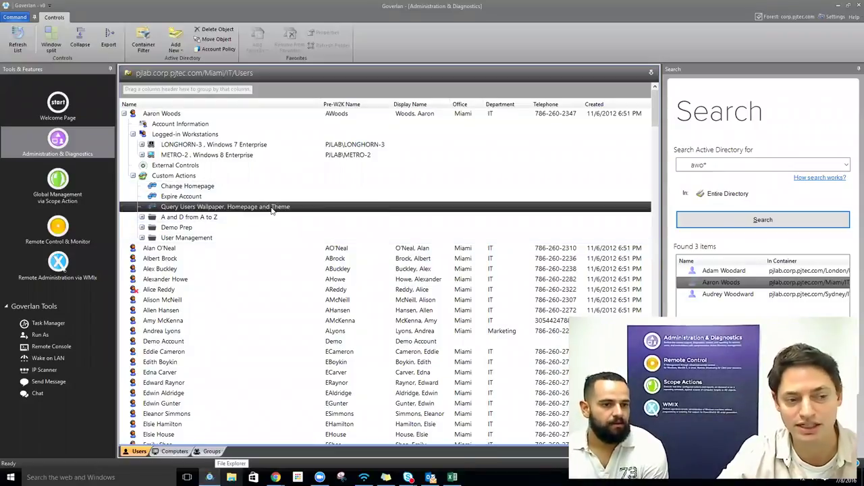
{"action": "left_click", "coordinate": [297, 227]}
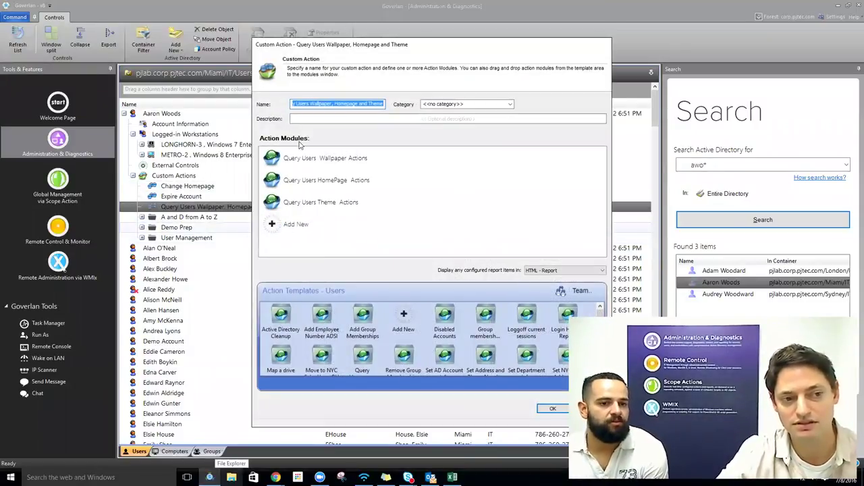
{"action": "double_click", "coordinate": [312, 166]}
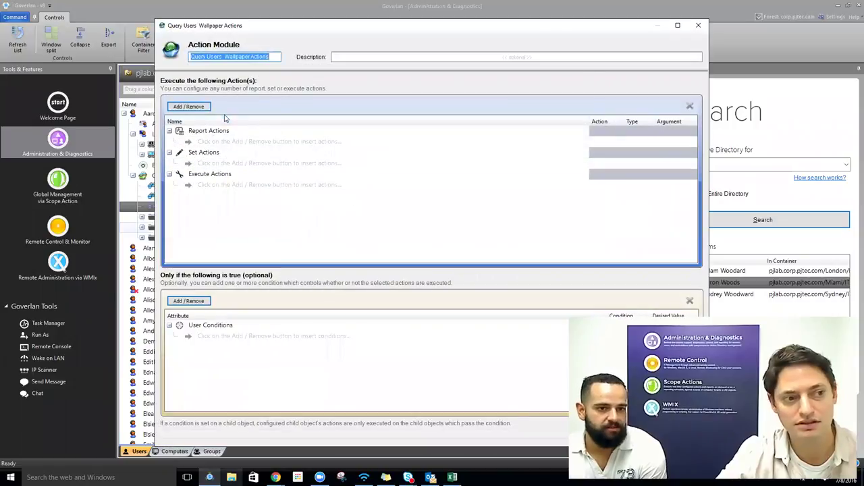
{"action": "left_click", "coordinate": [198, 108]}
{"action": "mouse_move", "coordinate": [251, 119]}
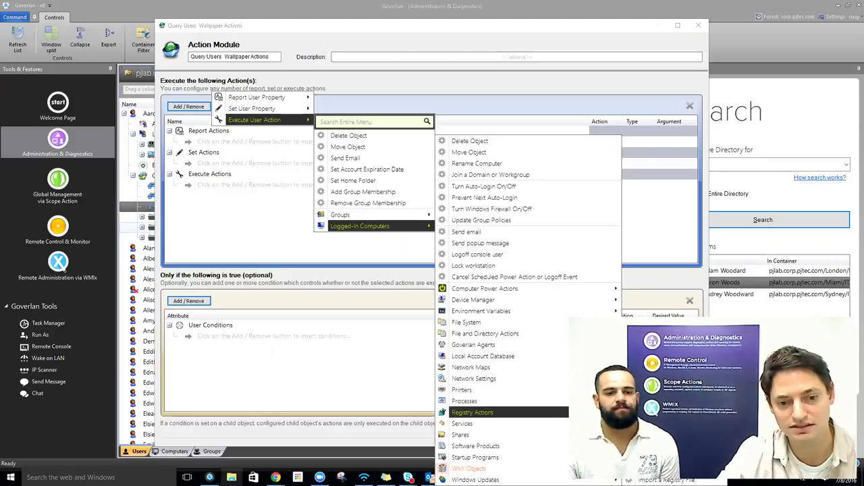
{"action": "left_click", "coordinate": [453, 192]}
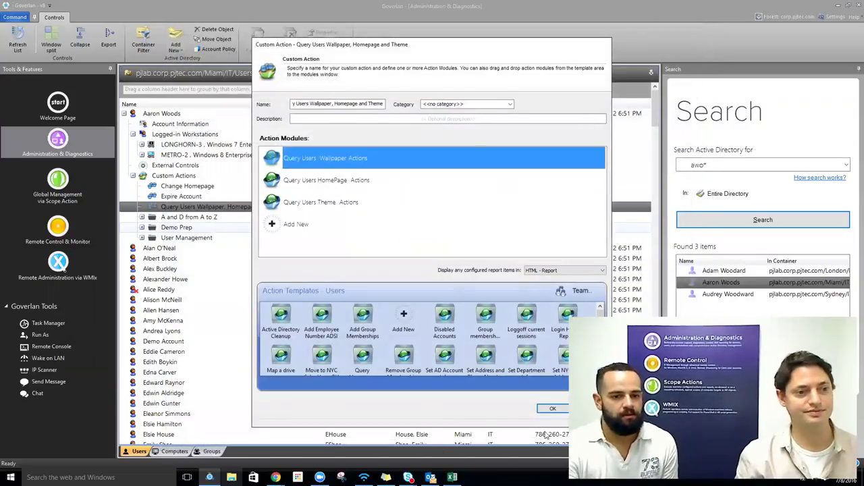
{"action": "left_click", "coordinate": [552, 408]}
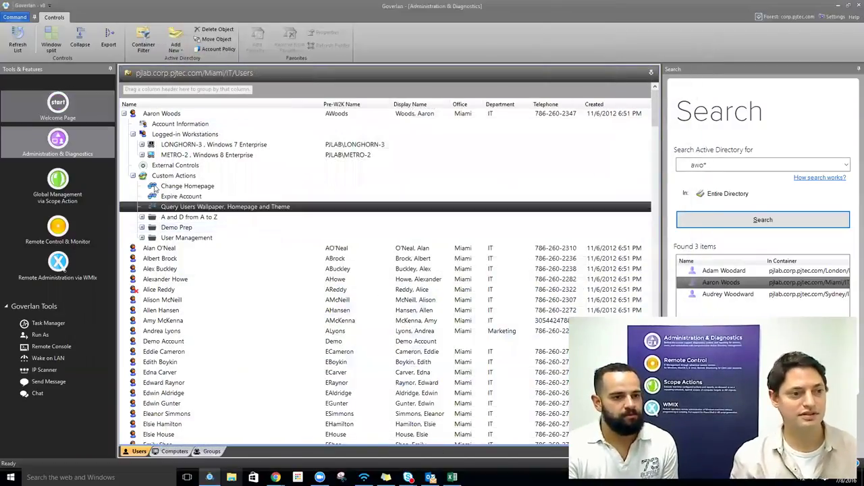
Step: Append '/support' to the Value Data of the Change Homepage module's Set a String Value action
{"action": "right_click", "coordinate": [181, 186]}
{"action": "left_click", "coordinate": [211, 204]}
{"action": "double_click", "coordinate": [310, 161]}
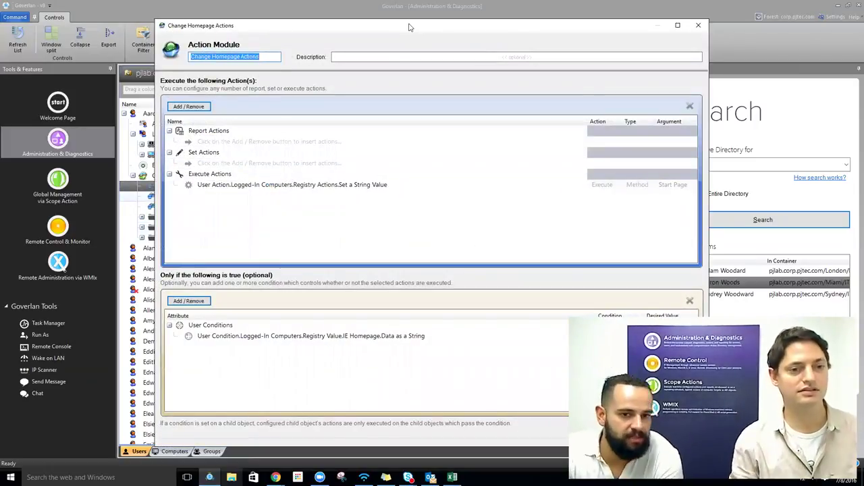
{"action": "left_click_drag", "start_coordinate": [408, 27], "coordinate": [309, 30]}
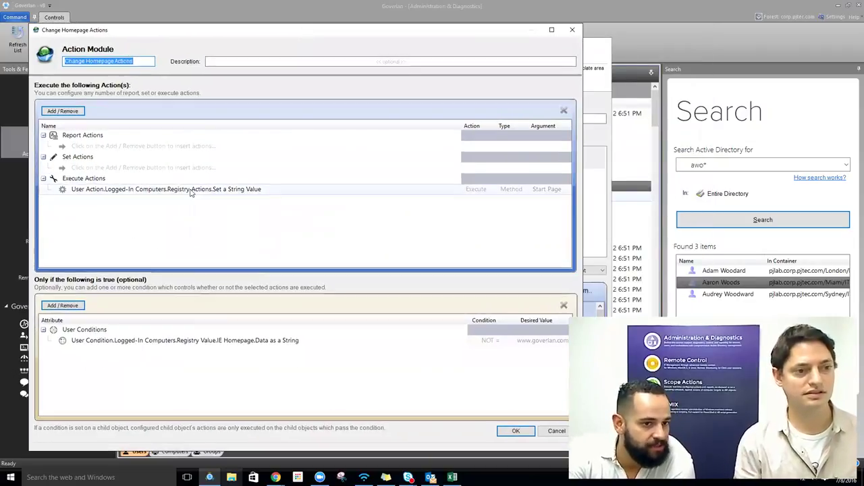
{"action": "double_click", "coordinate": [189, 189]}
{"action": "left_click", "coordinate": [253, 169]}
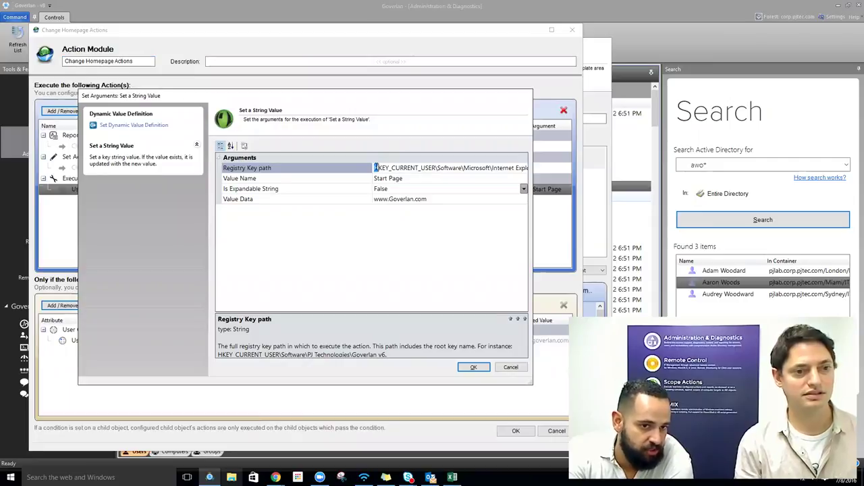
{"action": "left_click_drag", "start_coordinate": [375, 168], "coordinate": [569, 165]}
{"action": "left_click", "coordinate": [270, 181]}
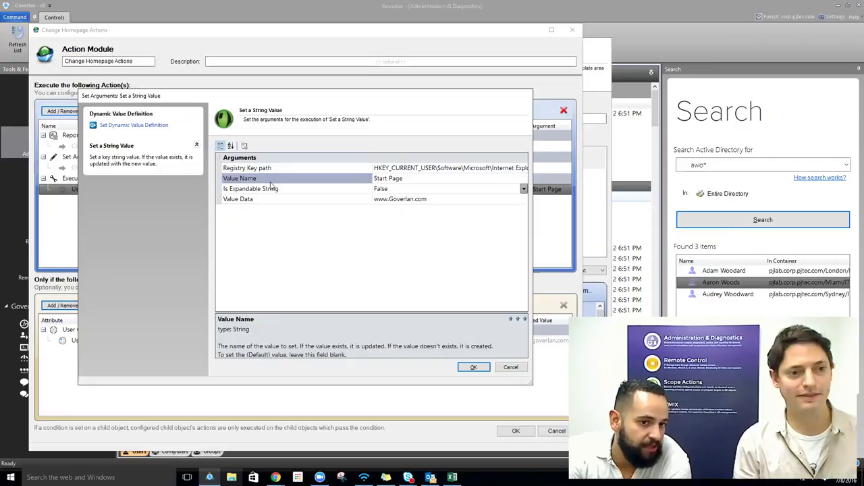
{"action": "left_click", "coordinate": [269, 190]}
{"action": "left_click", "coordinate": [272, 201]}
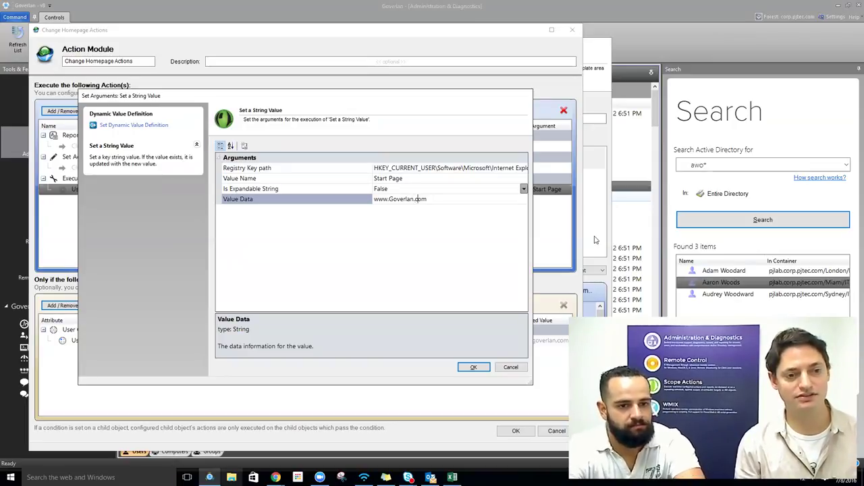
{"action": "type", "text": "/support"}
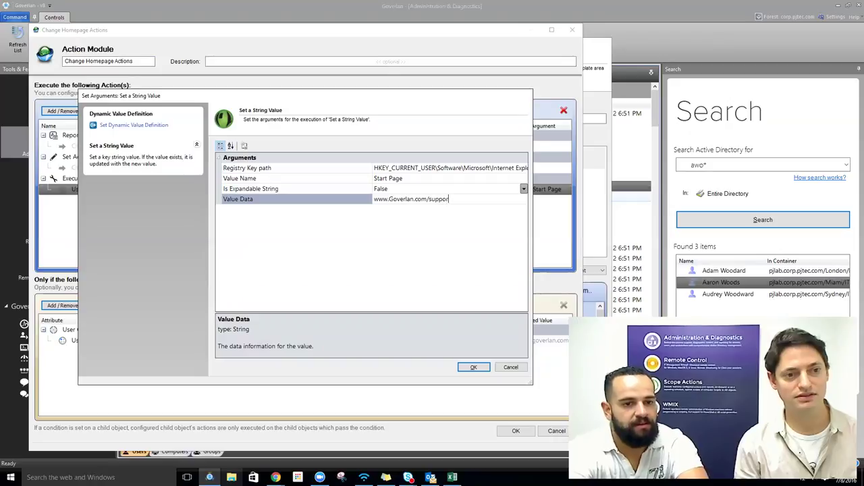
{"action": "left_click", "coordinate": [474, 366]}
Step: Review the NOT = homepage condition and the Start Page string arguments, then confirm the module
{"action": "left_click", "coordinate": [483, 340]}
{"action": "left_click", "coordinate": [258, 384]}
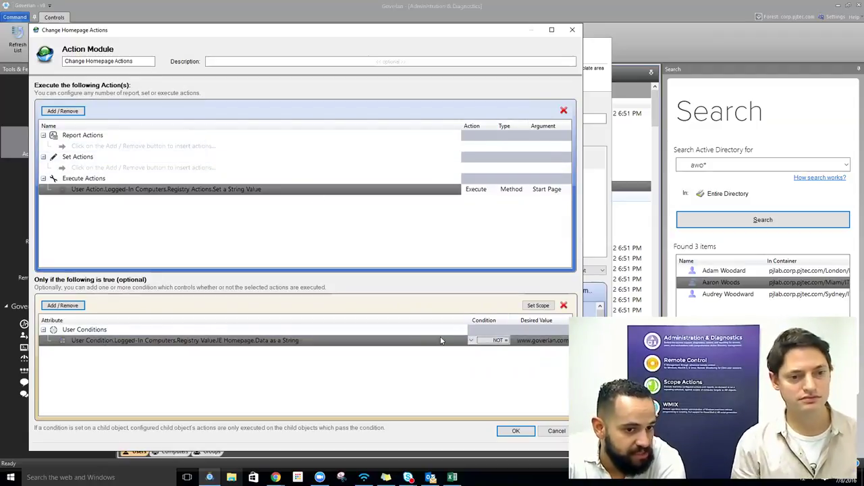
{"action": "double_click", "coordinate": [547, 341]}
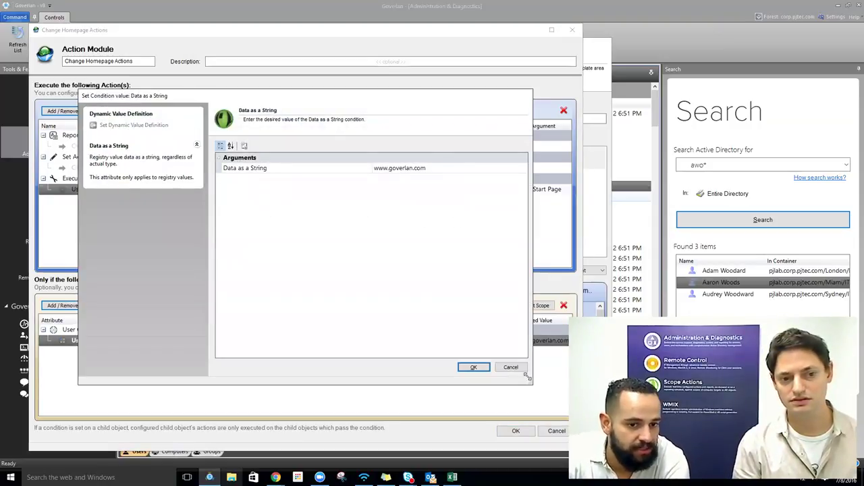
{"action": "left_click", "coordinate": [514, 369]}
{"action": "left_click", "coordinate": [488, 340]}
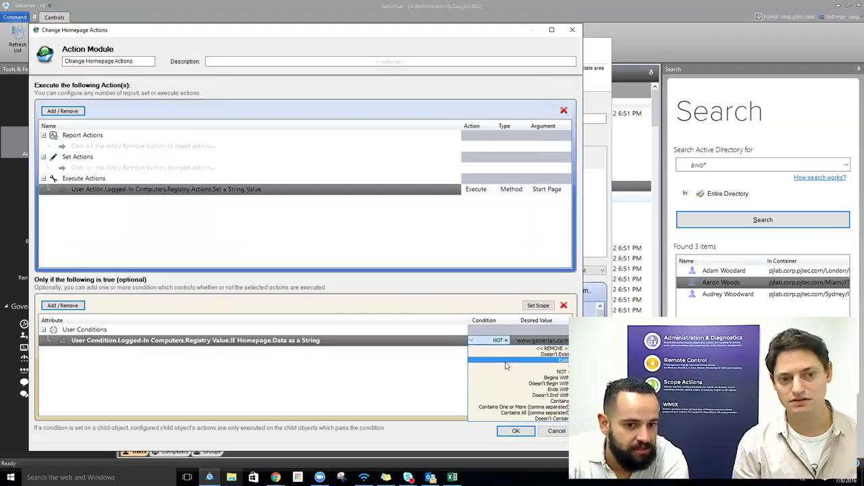
{"action": "left_click", "coordinate": [509, 369]}
{"action": "double_click", "coordinate": [525, 190]}
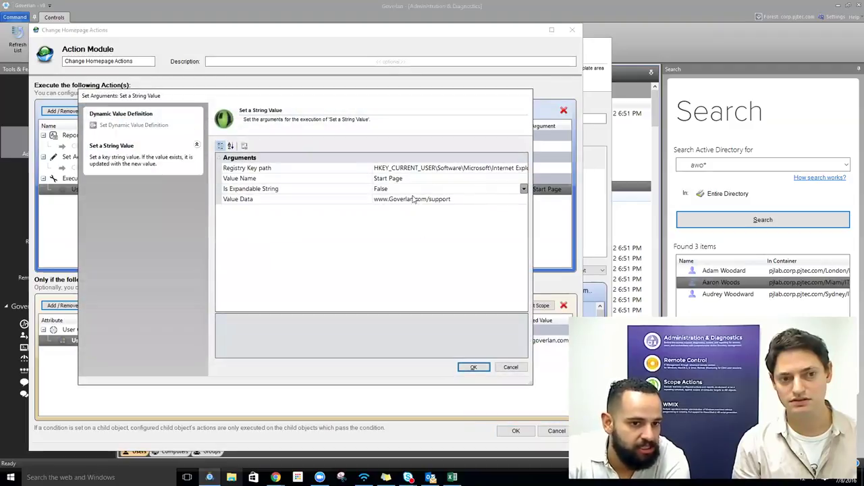
{"action": "left_click", "coordinate": [474, 367]}
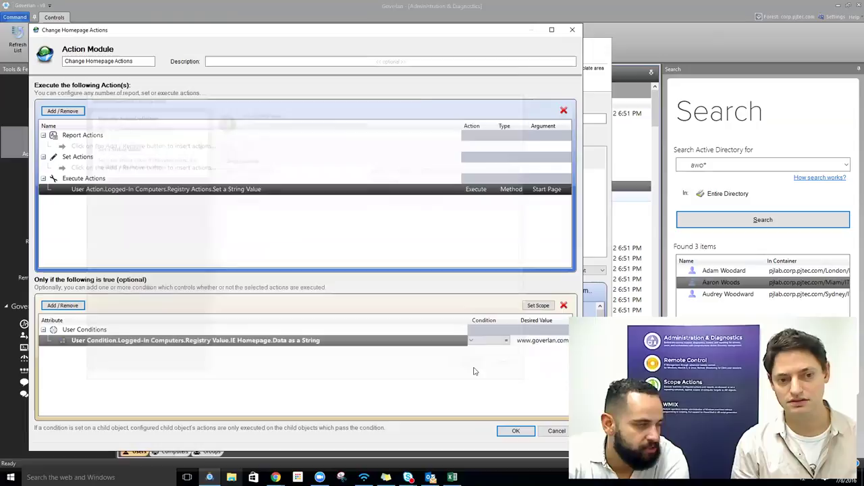
{"action": "left_click", "coordinate": [516, 431]}
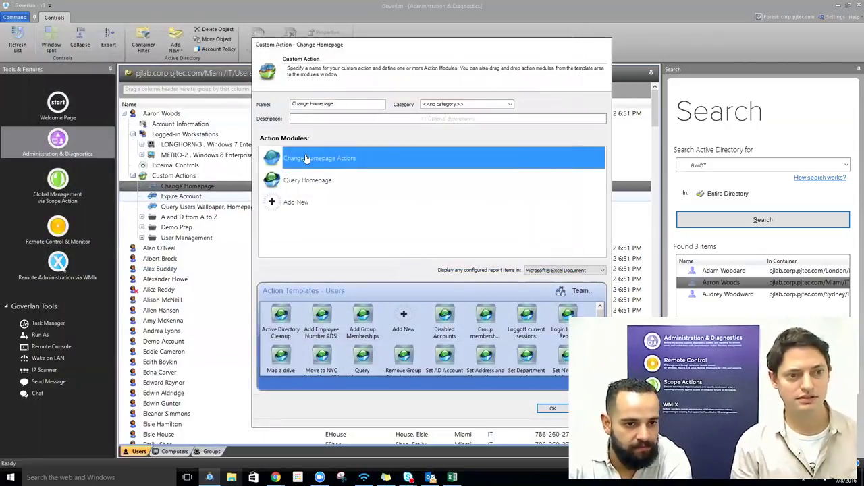
Step: Review the Query Homepage module and save the Change Homepage custom action
{"action": "double_click", "coordinate": [308, 180]}
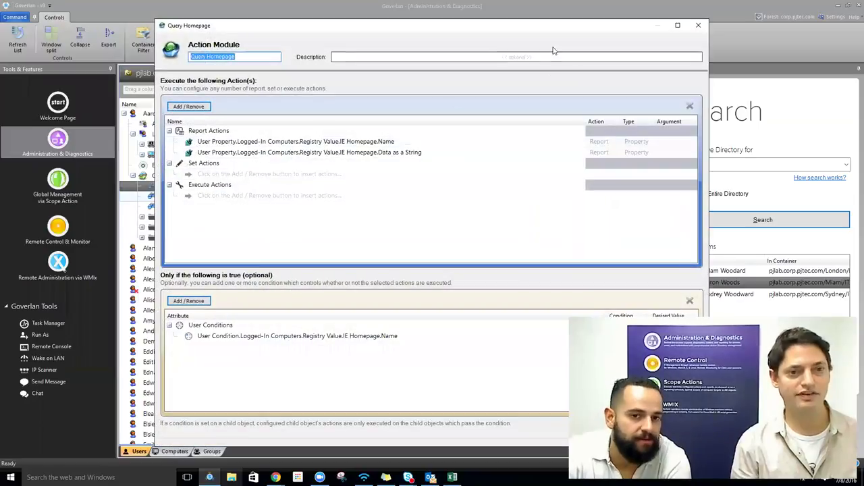
{"action": "left_click_drag", "start_coordinate": [543, 27], "coordinate": [378, 10]}
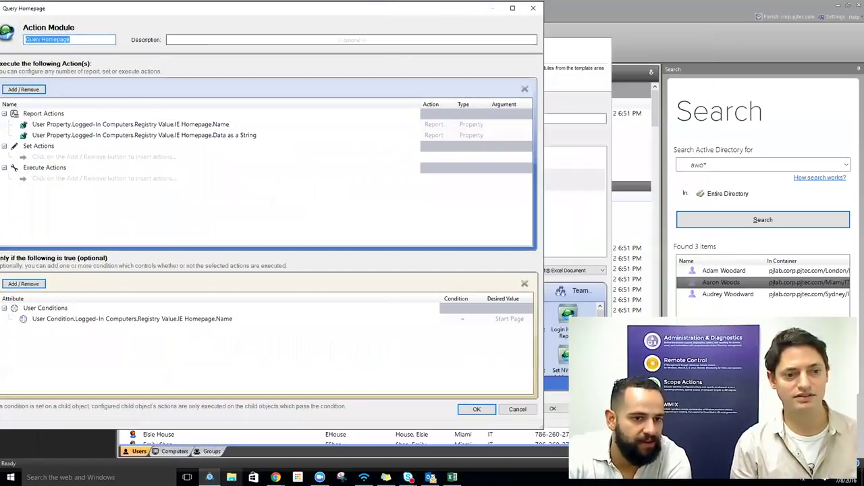
{"action": "left_click", "coordinate": [477, 409]}
{"action": "left_click", "coordinate": [552, 408]}
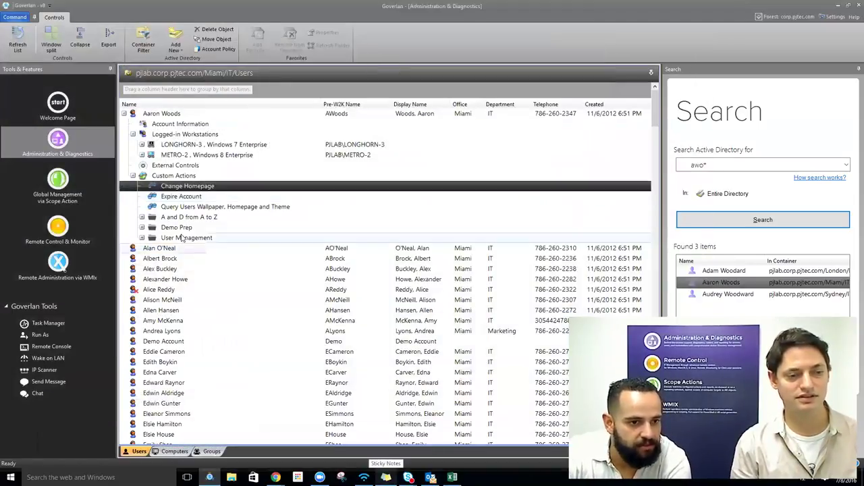
Step: Run Change Homepage on the user's computers and accept the success message to get the report
{"action": "double_click", "coordinate": [188, 186]}
{"action": "left_click", "coordinate": [453, 258]}
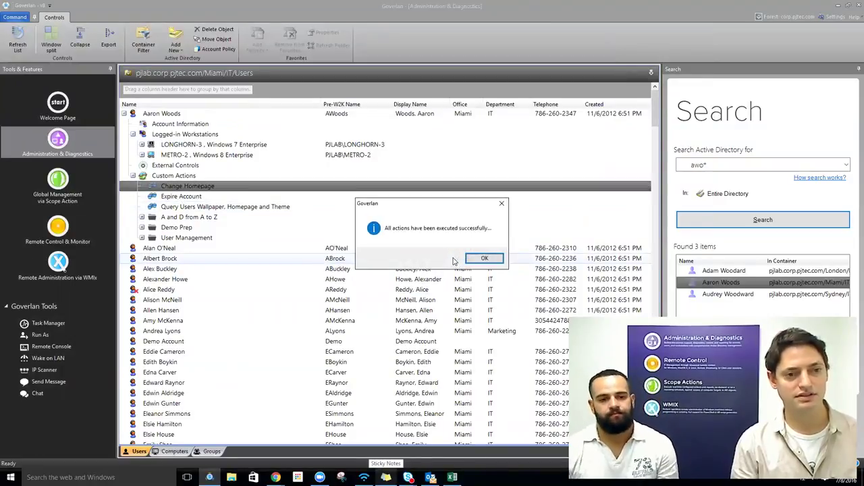
{"action": "left_click", "coordinate": [499, 262]}
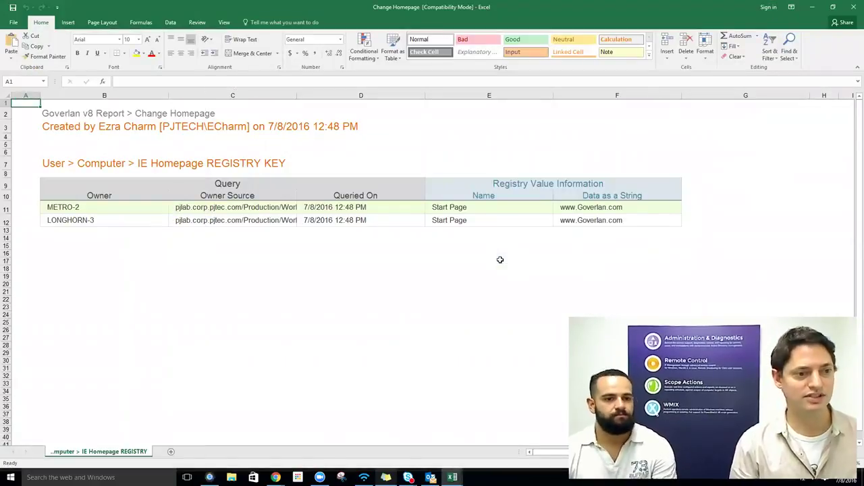
Step: Run Change Homepage again from Goverlan to produce a new Excel report
{"action": "key", "text": "alt+Tab"}
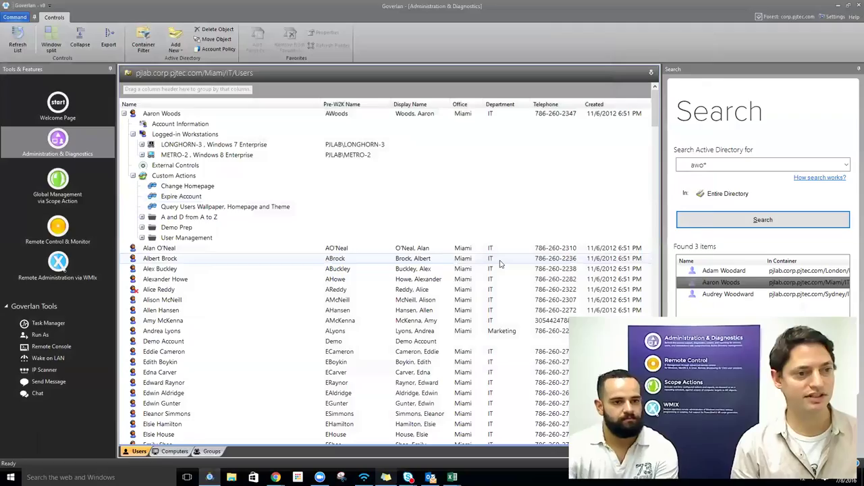
{"action": "double_click", "coordinate": [199, 189]}
{"action": "left_click", "coordinate": [463, 260]}
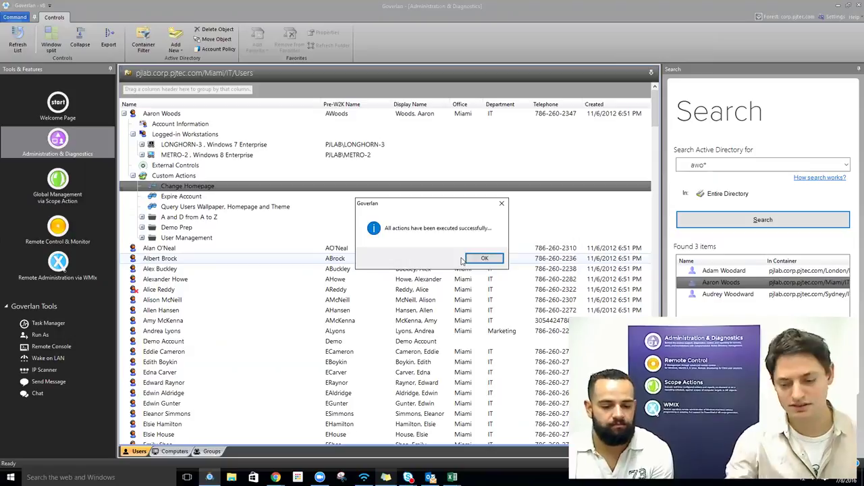
{"action": "left_click", "coordinate": [480, 259]}
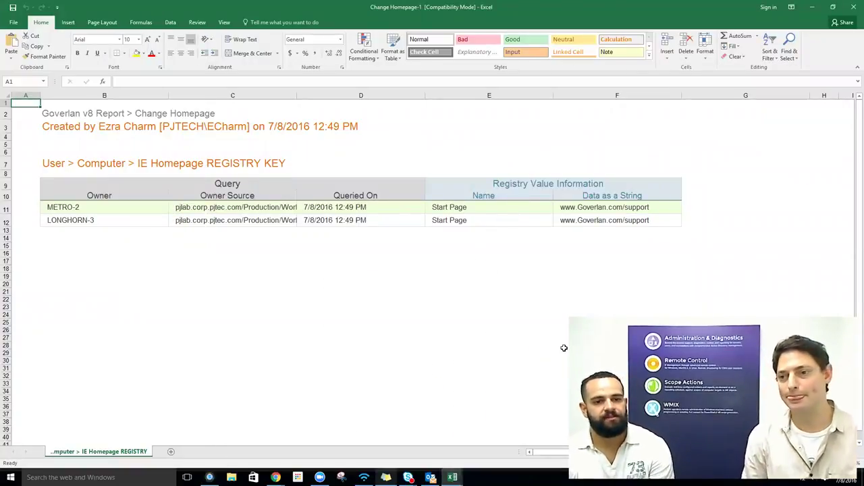
{"action": "left_click", "coordinate": [528, 209]}
{"action": "left_click", "coordinate": [637, 207]}
{"action": "left_click", "coordinate": [631, 226]}
{"action": "left_click", "coordinate": [636, 207]}
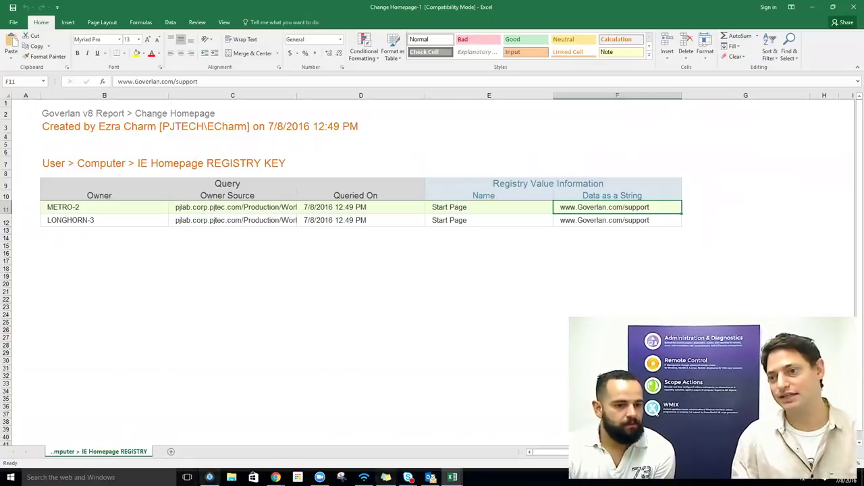
{"action": "left_click", "coordinate": [209, 477]}
{"action": "left_click", "coordinate": [202, 207]}
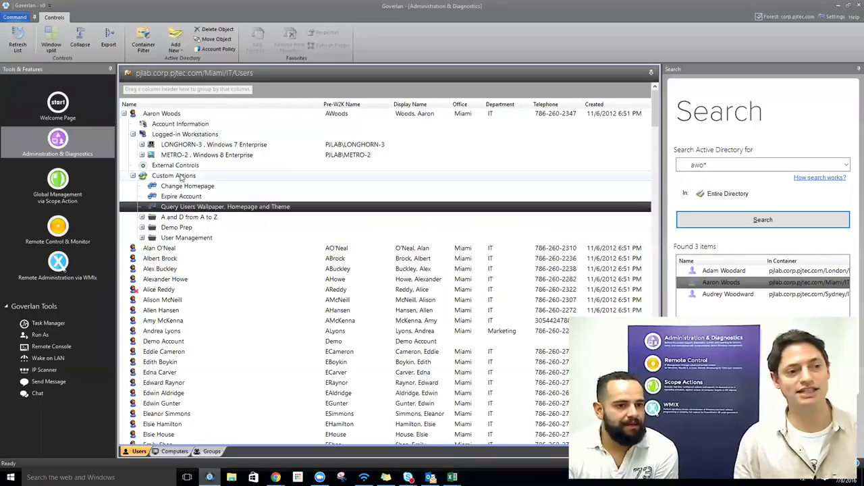
{"action": "right_click", "coordinate": [182, 207]}
{"action": "left_click", "coordinate": [203, 221]}
{"action": "double_click", "coordinate": [354, 162]}
{"action": "left_click", "coordinate": [188, 107]}
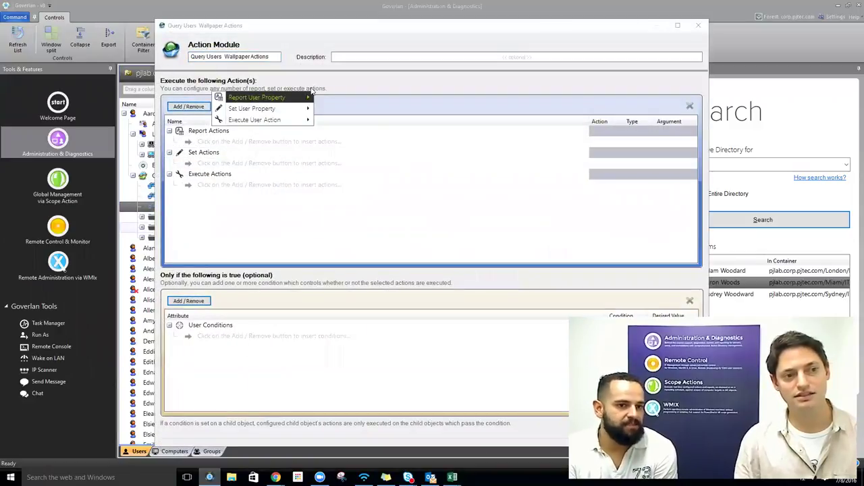
{"action": "mouse_move", "coordinate": [307, 98]}
{"action": "mouse_move", "coordinate": [348, 216]}
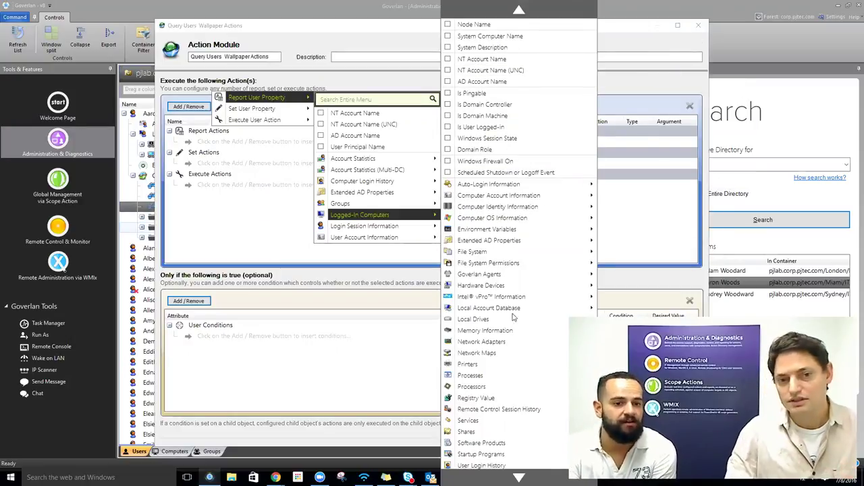
{"action": "scroll", "coordinate": [513, 438], "scroll_direction": "down", "scroll_amount": 2}
{"action": "mouse_move", "coordinate": [528, 271]}
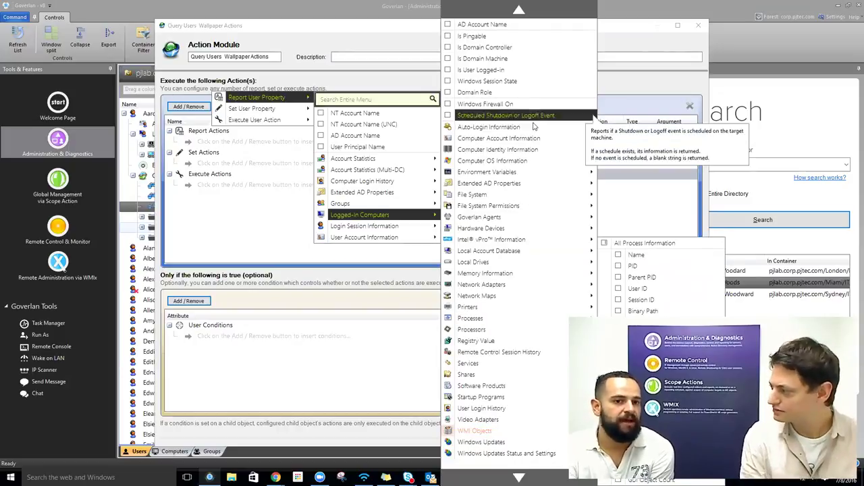
{"action": "mouse_move", "coordinate": [526, 137]}
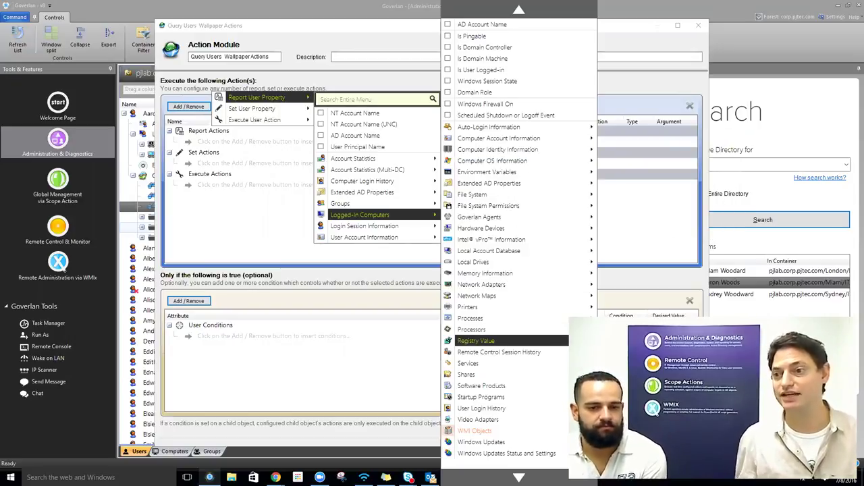
{"action": "left_click", "coordinate": [701, 26]}
{"action": "left_click", "coordinate": [701, 25]}
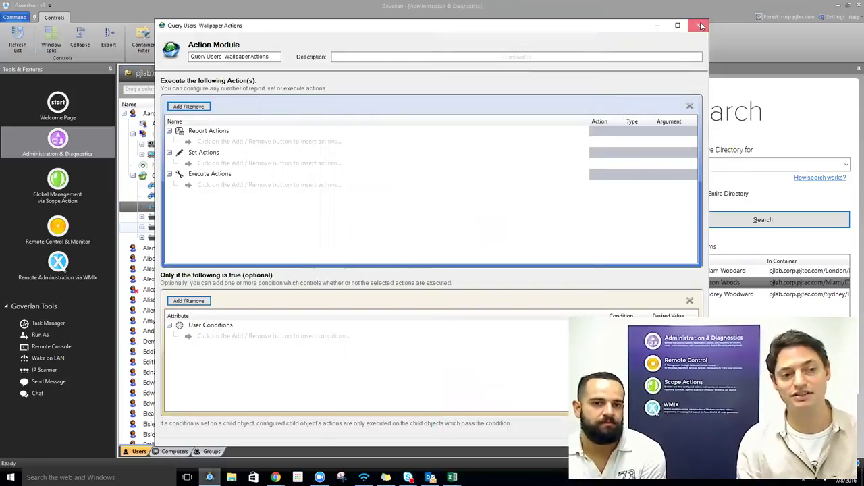
{"action": "left_click", "coordinate": [550, 409]}
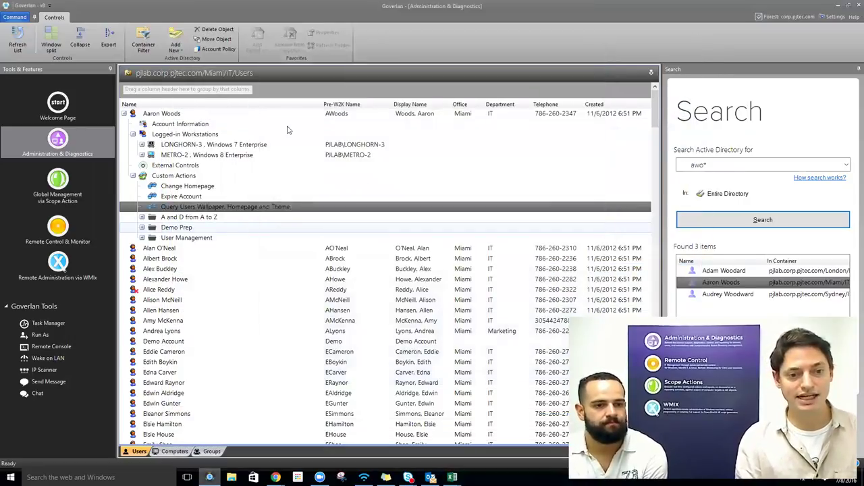